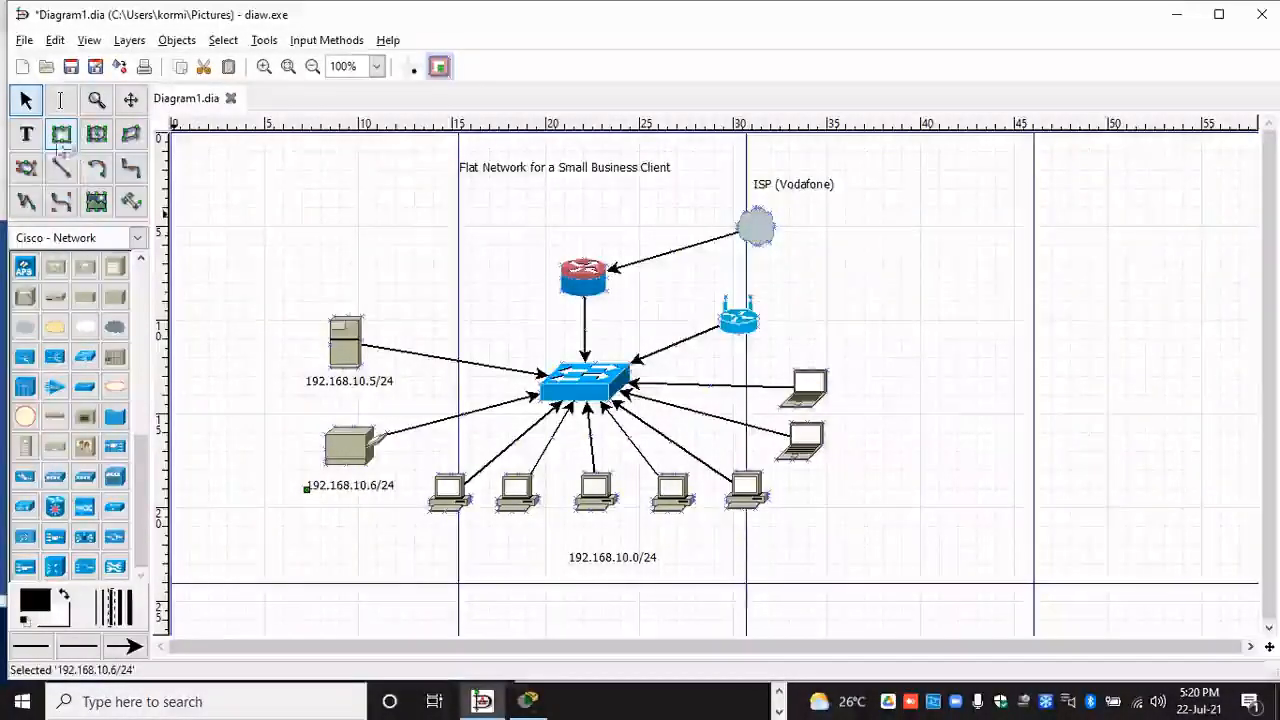
Step: Add the text label "192.168.10.1/24" just below the red-topped router
click(26, 133)
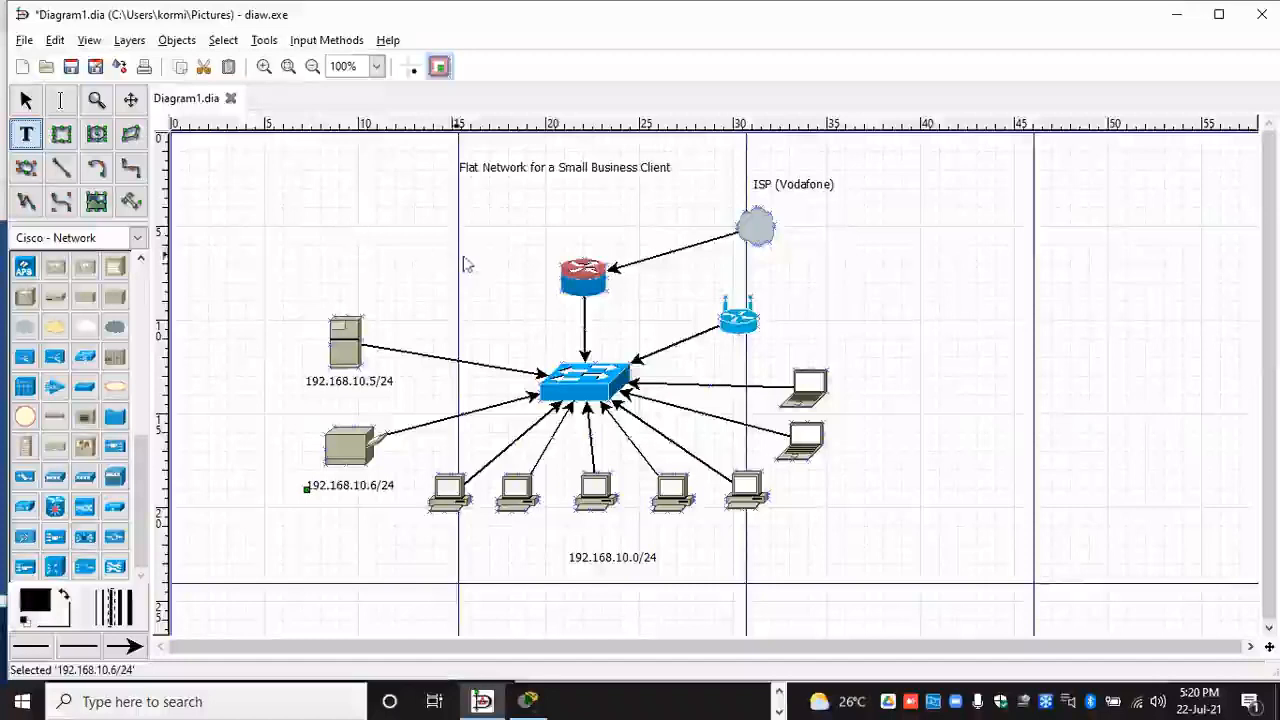
click(540, 304)
text(192)
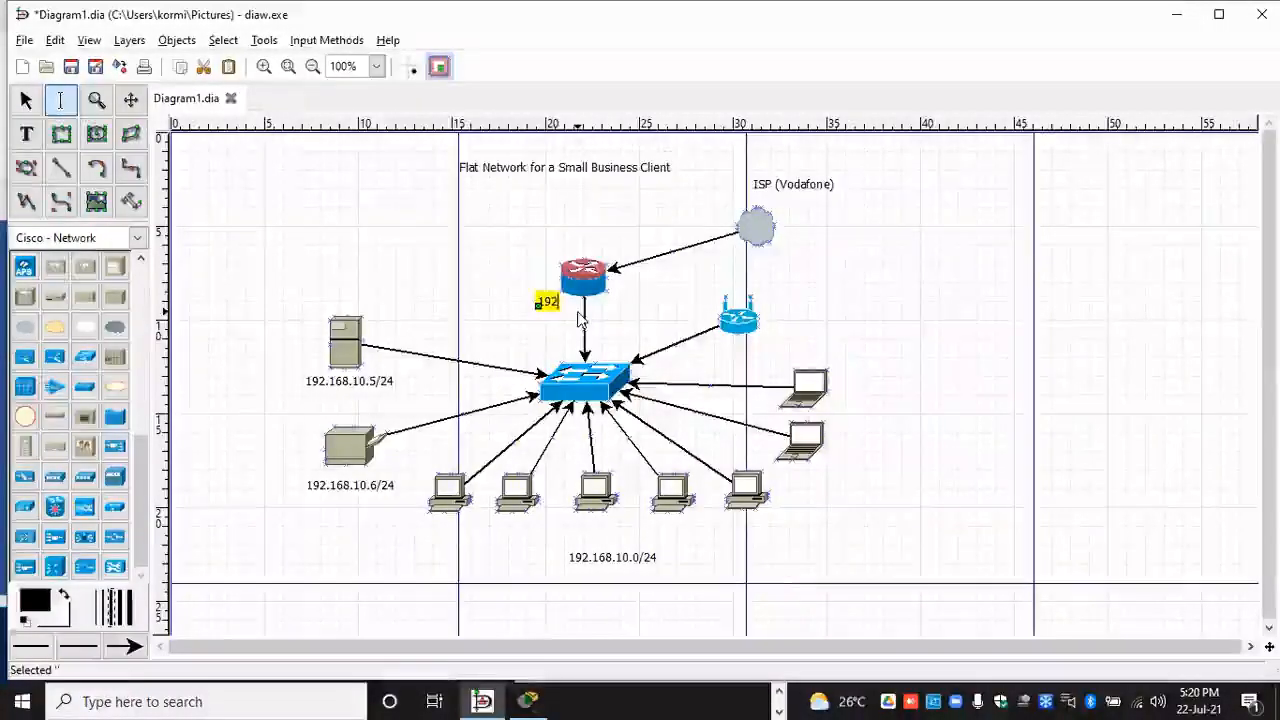
text(.16)
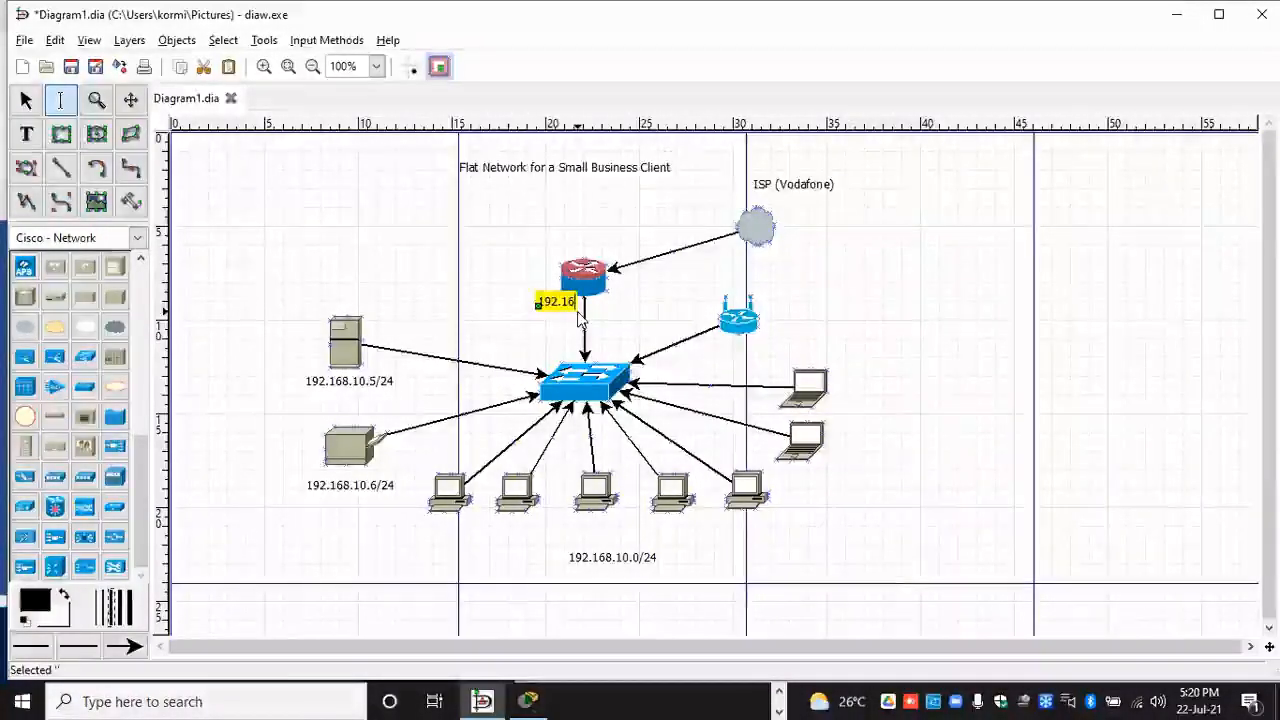
text(8.10)
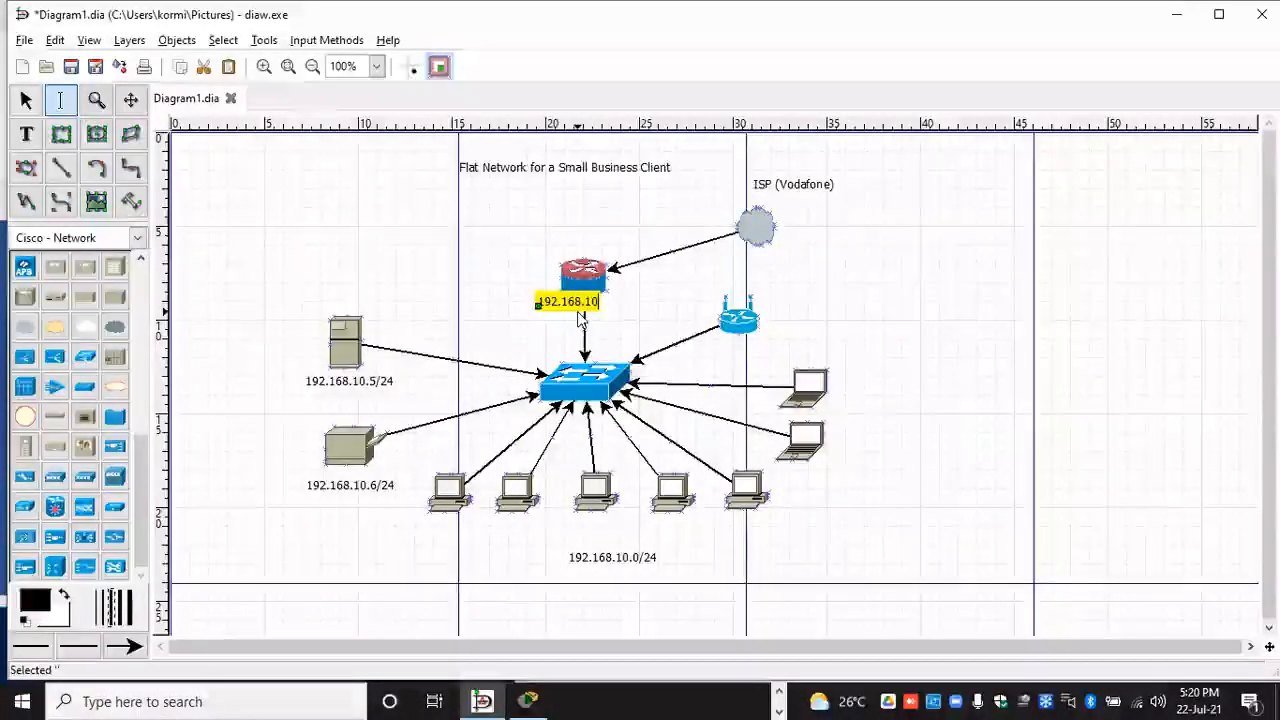
text(.1)
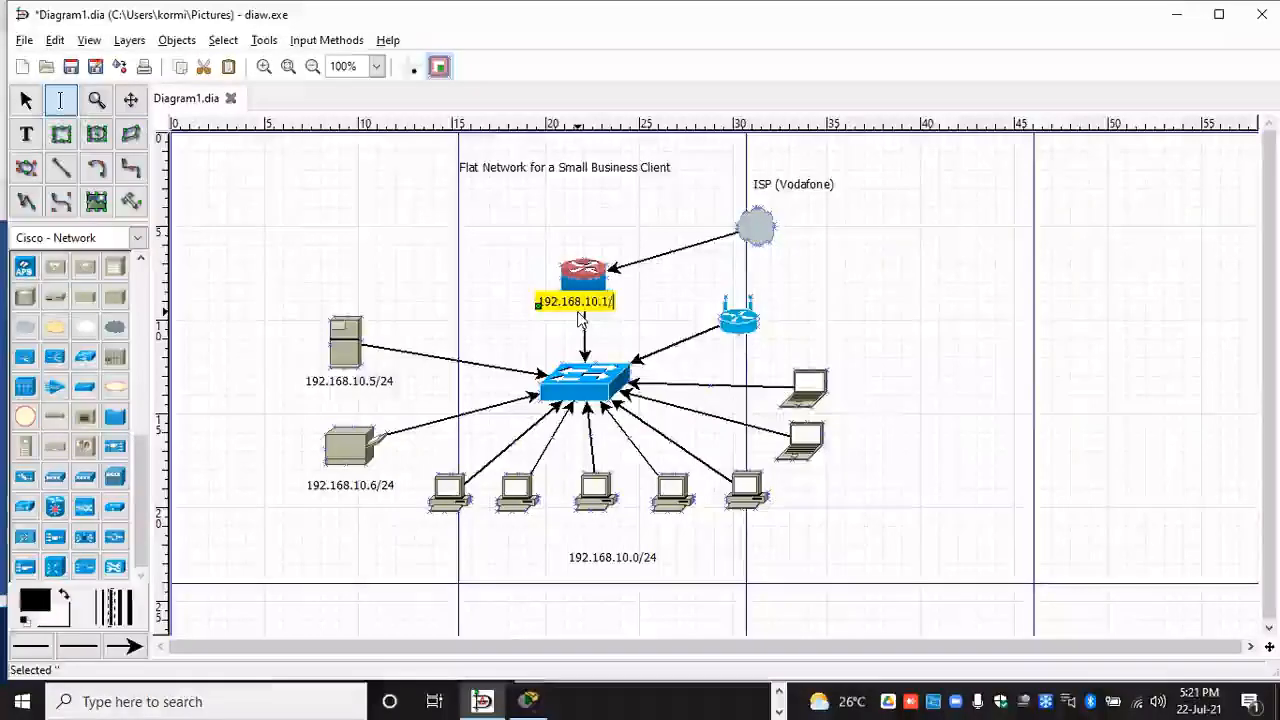
text(/24)
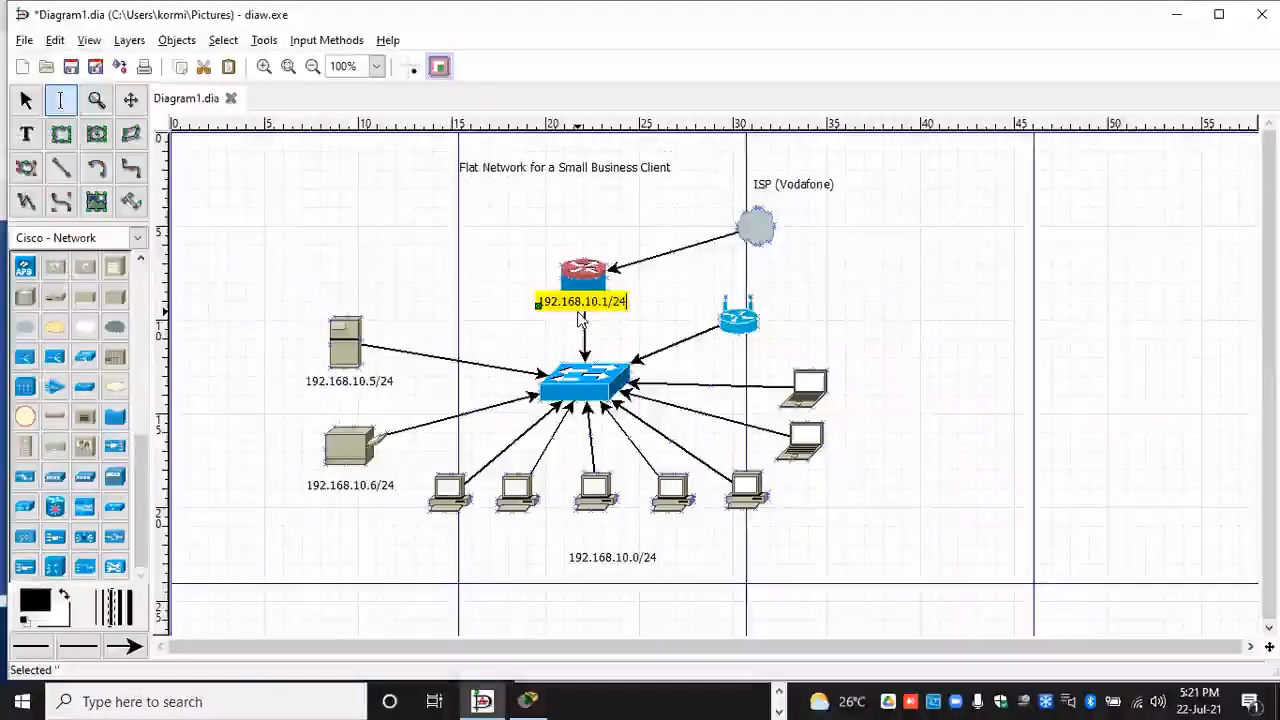
click(665, 286)
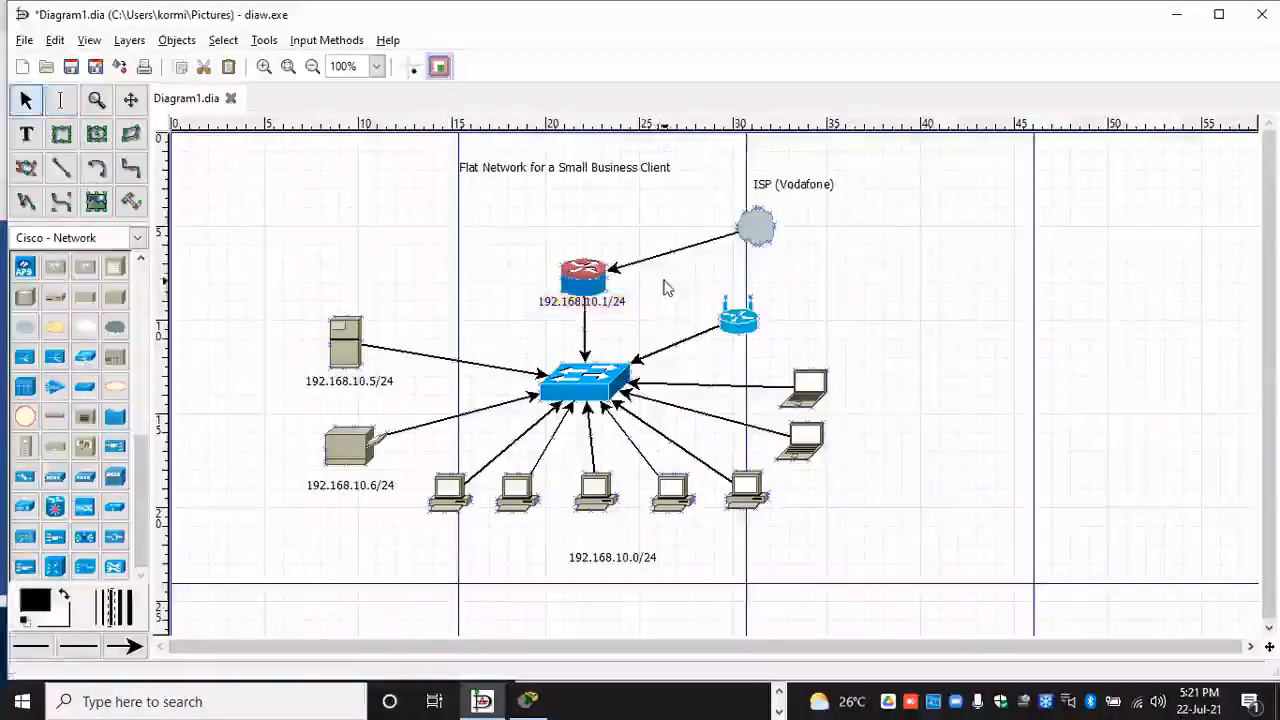
Step: Move the router's 192.168.10.1/24 label down along its link, to just above the switch
click(569, 308)
drag(569, 308, 574, 310)
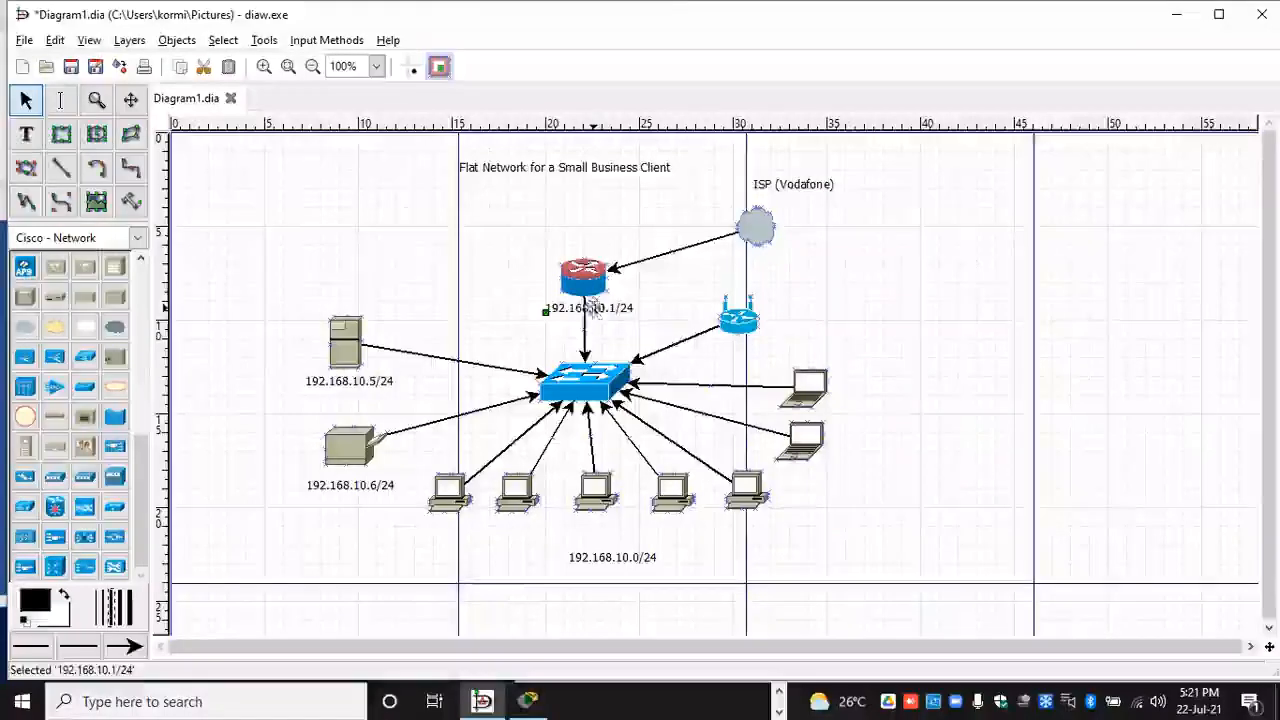
drag(595, 315, 595, 332)
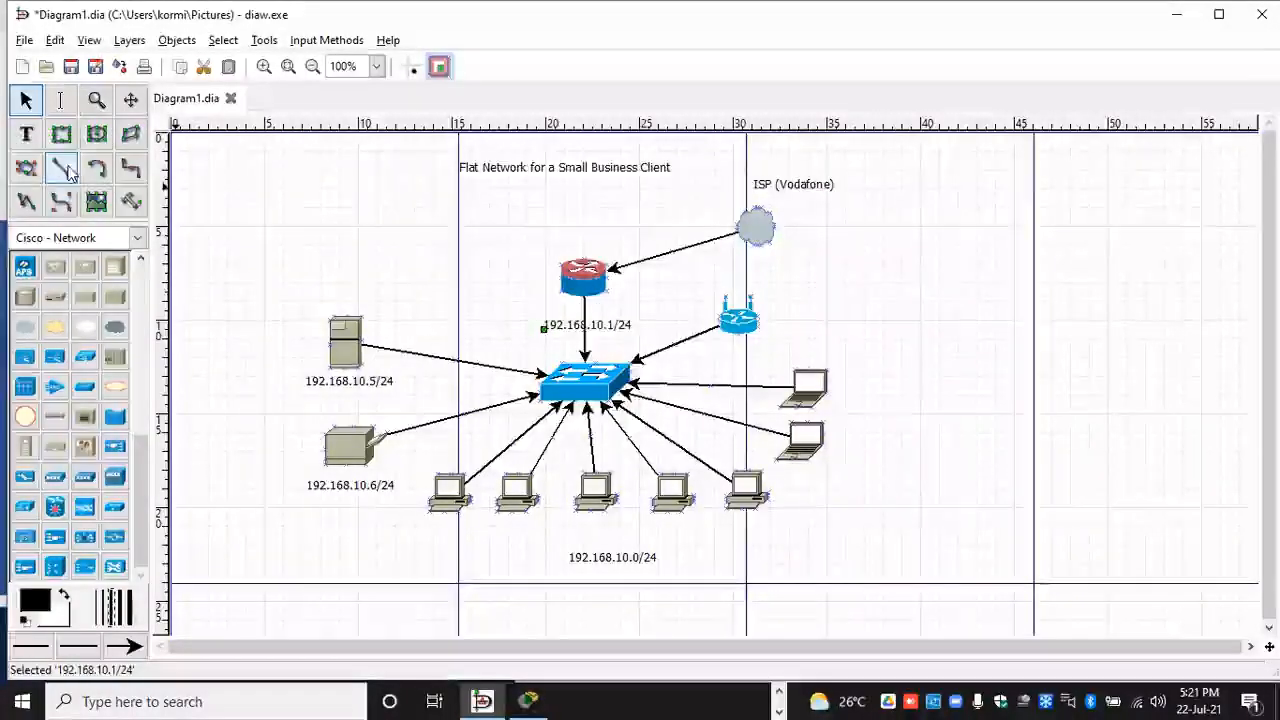
Step: Add a "LAN" label under the red-topped router, placed beside its downlink and above the 192.168.10.1/24 label
click(26, 134)
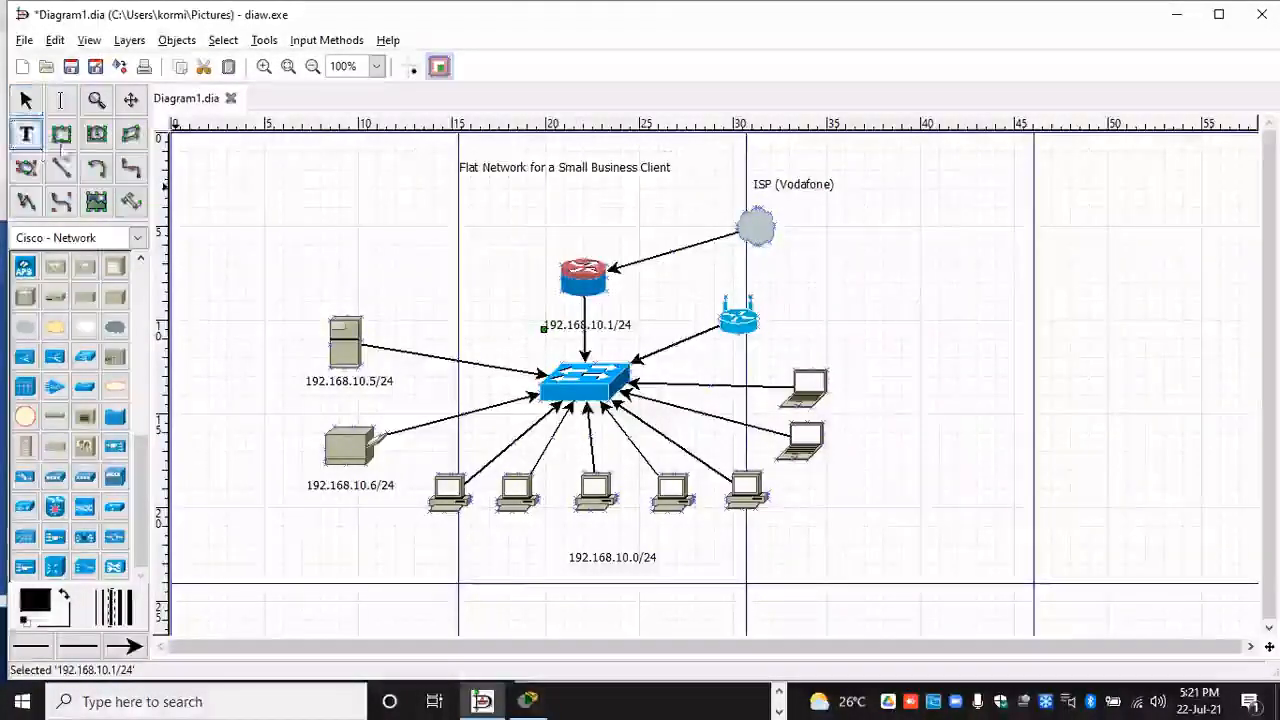
click(568, 307)
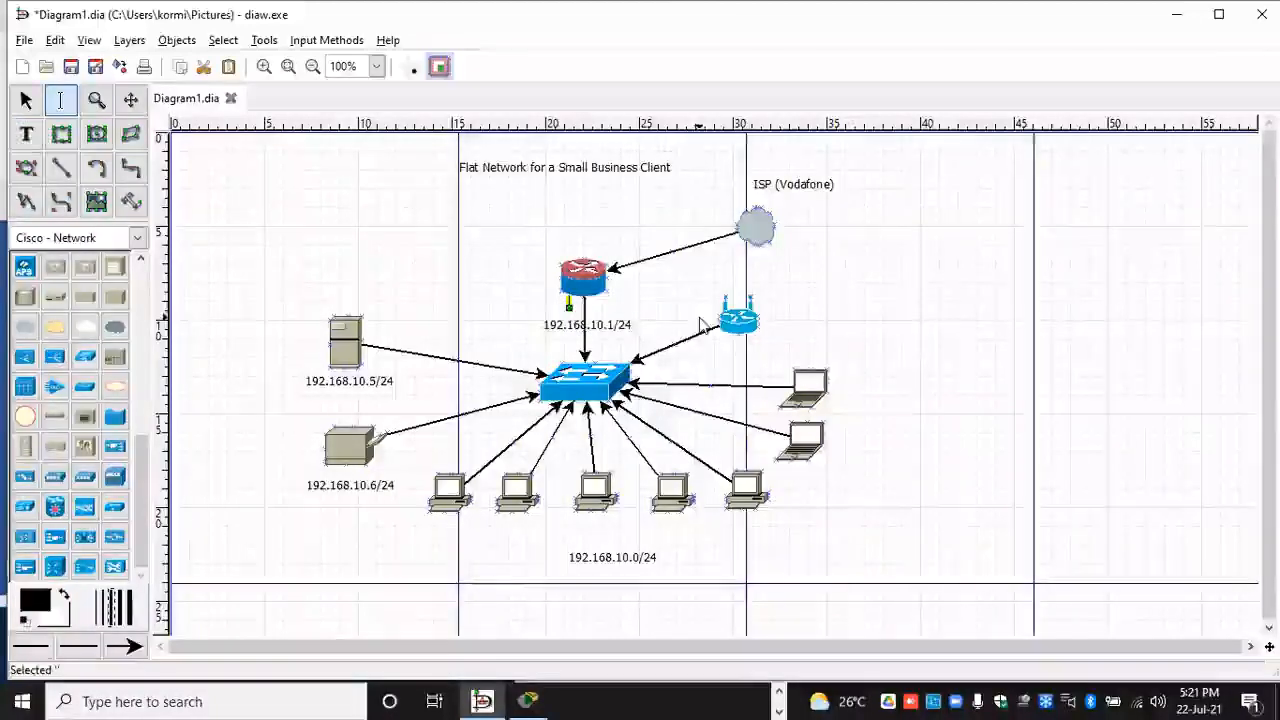
text(LAN)
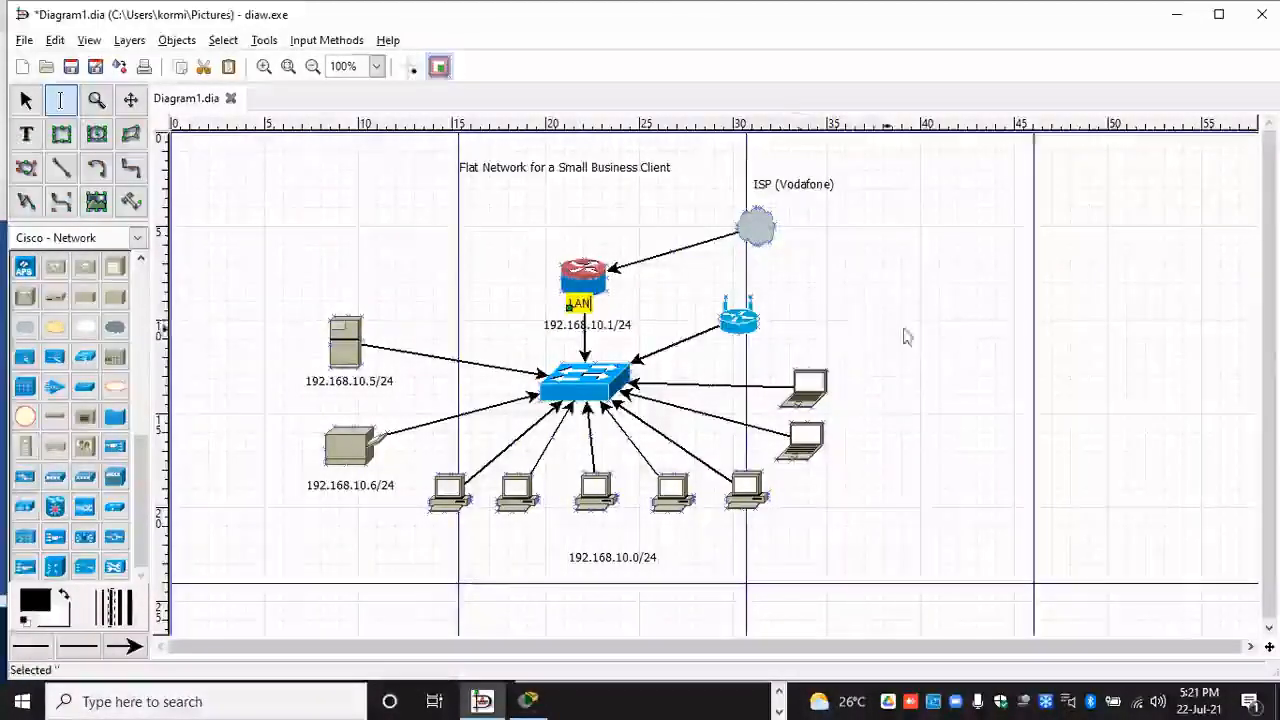
click(998, 312)
drag(583, 303, 604, 307)
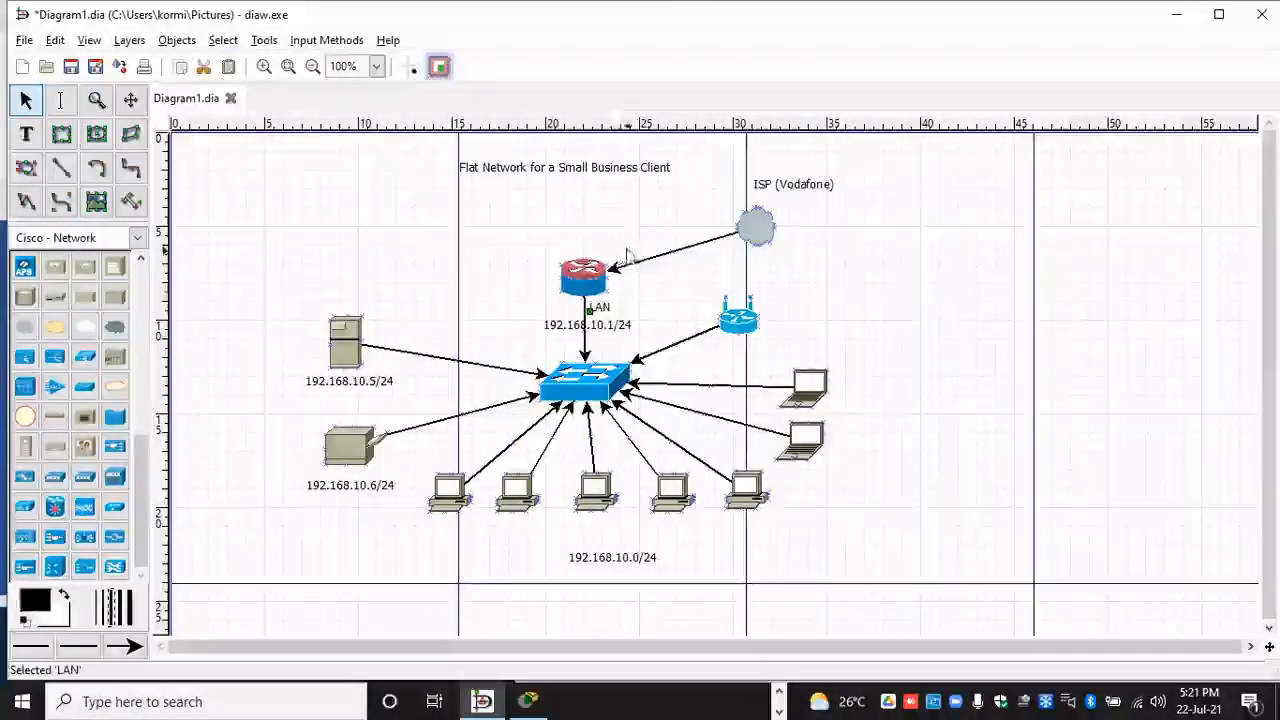
Step: Add a "WAN" label beside the red-topped router, where the ISP link arrives
click(26, 134)
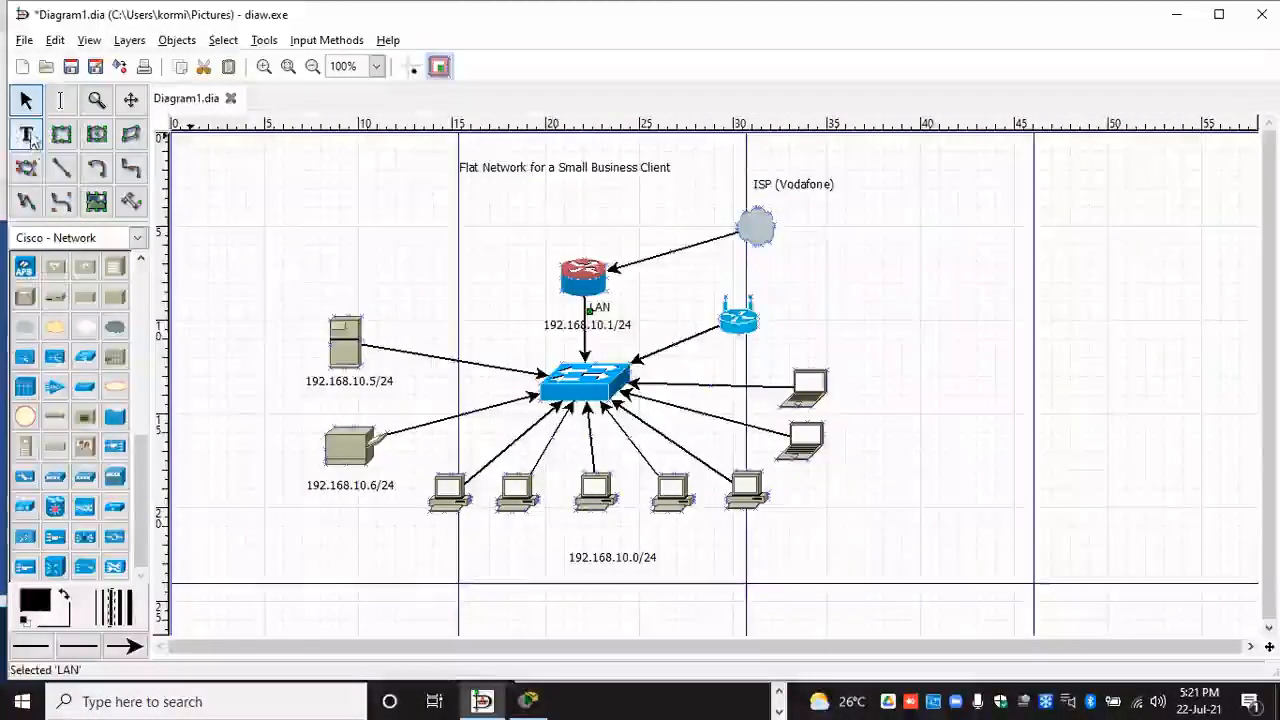
click(609, 252)
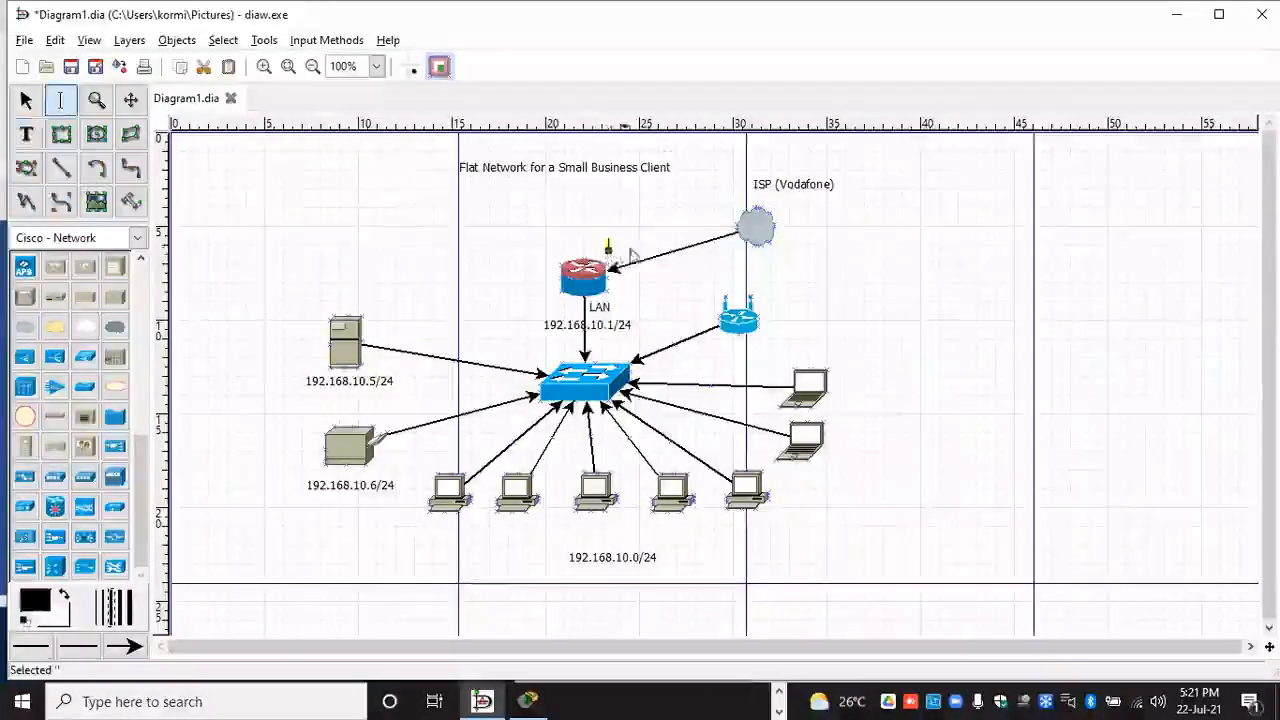
text(WAN)
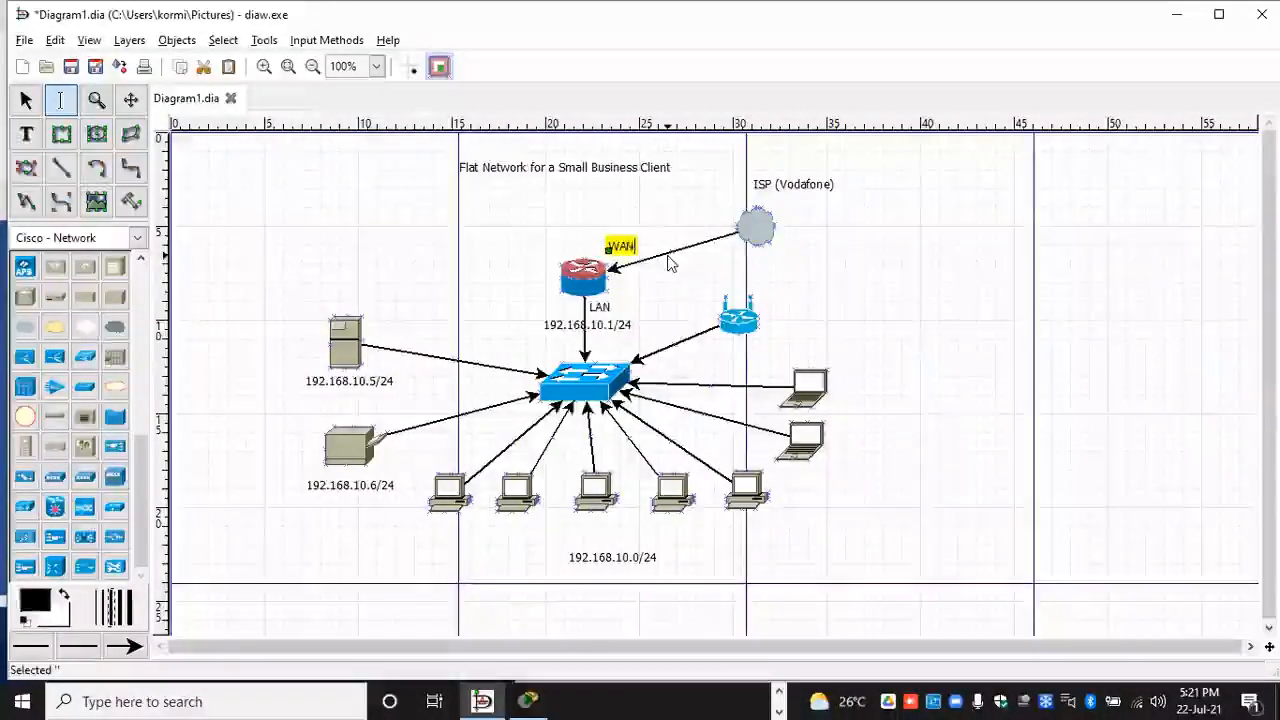
click(645, 248)
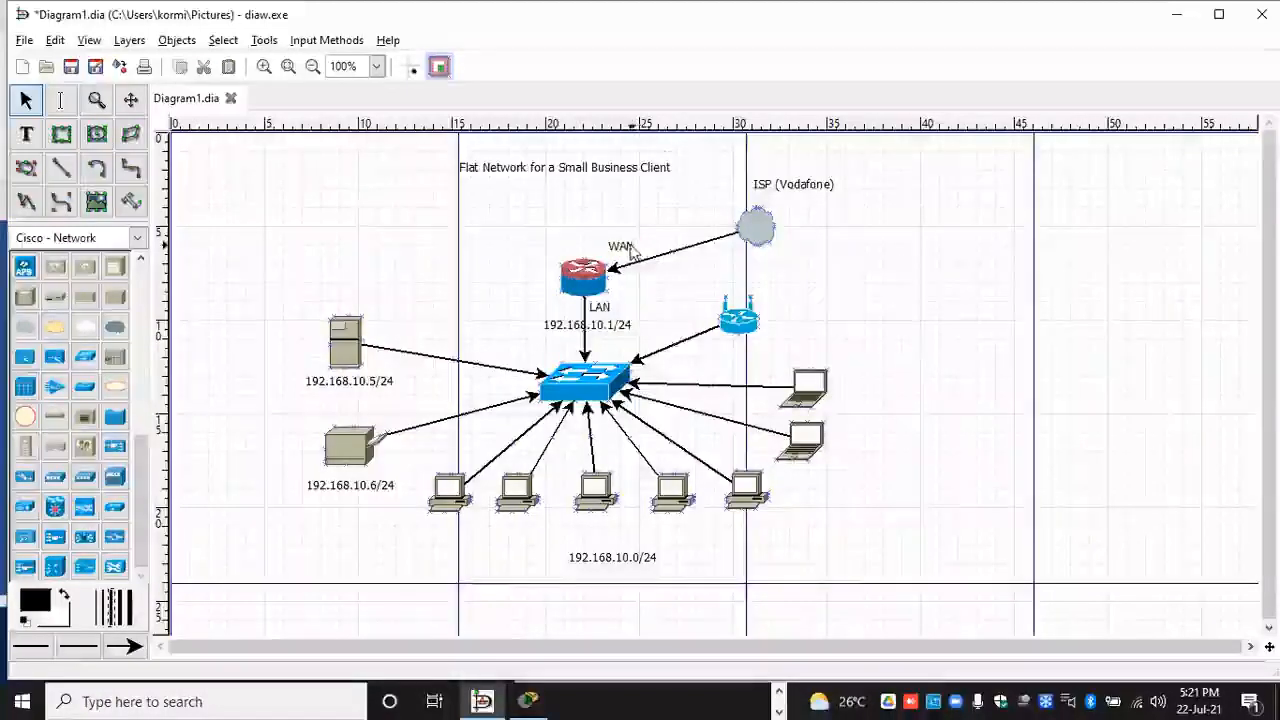
click(625, 249)
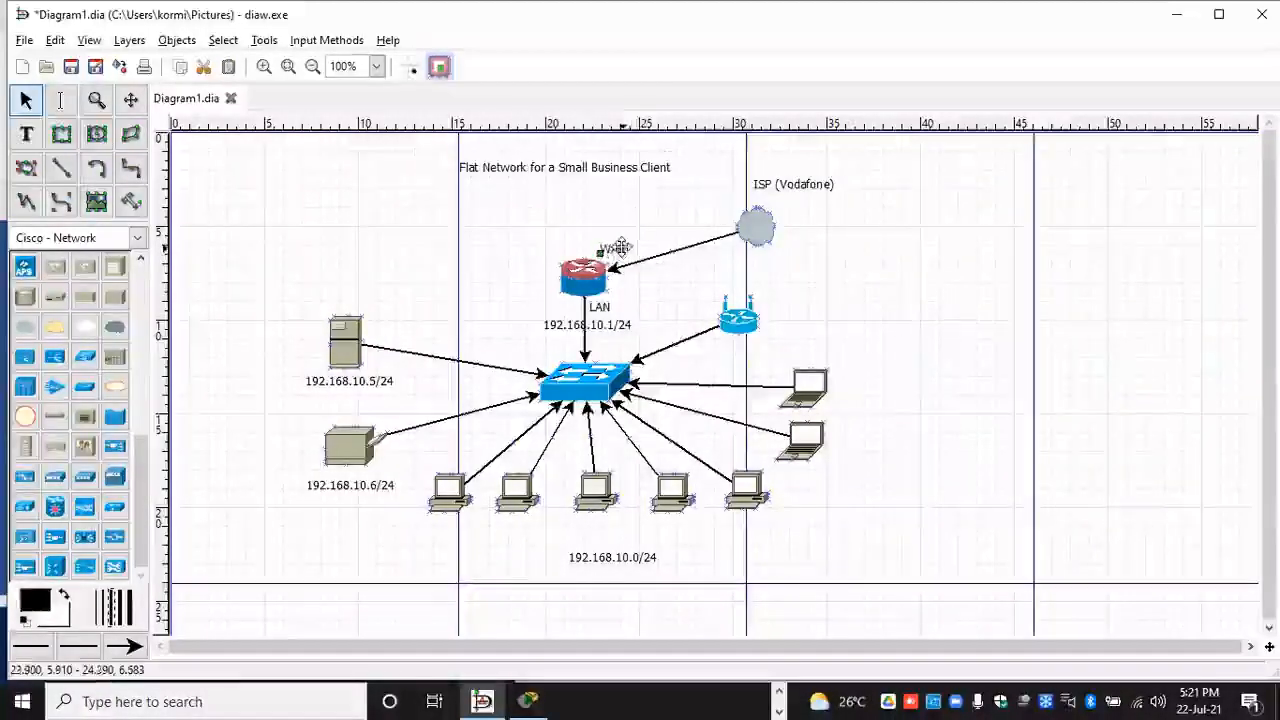
drag(625, 249, 619, 252)
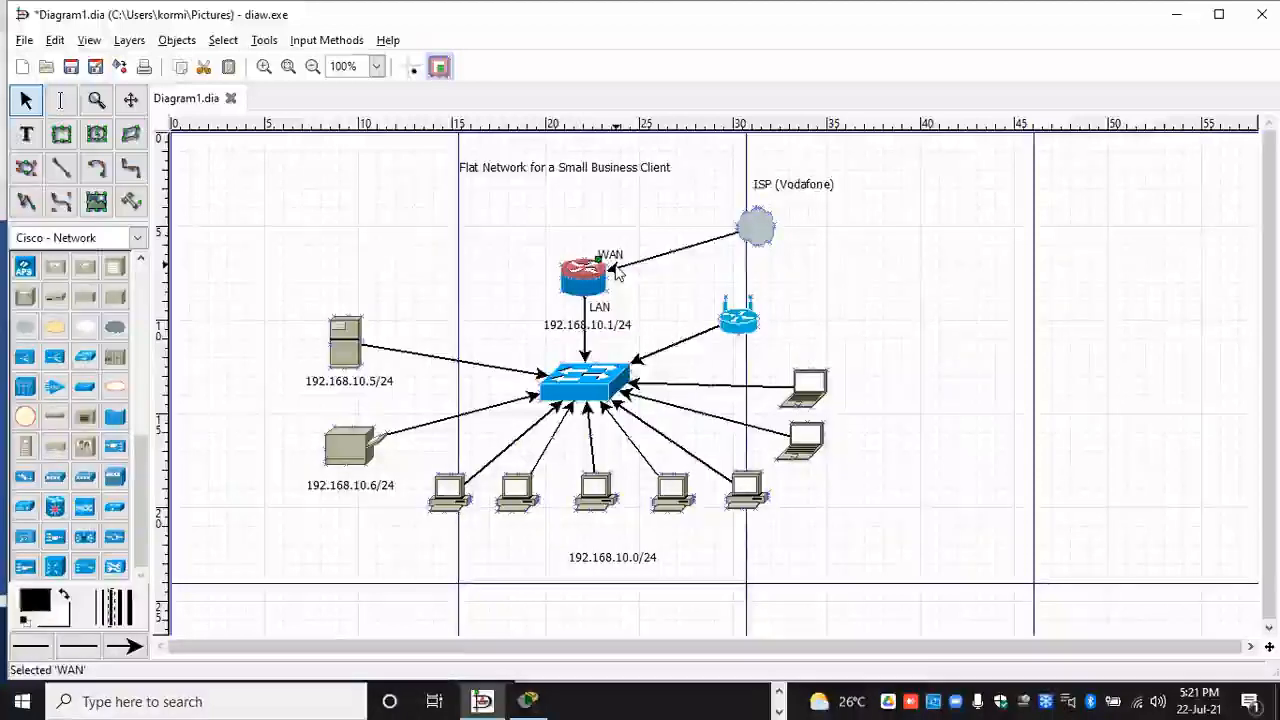
Step: Add the text label "192.168.10.2" beneath the wireless router and shift it to sit just under the device
click(27, 135)
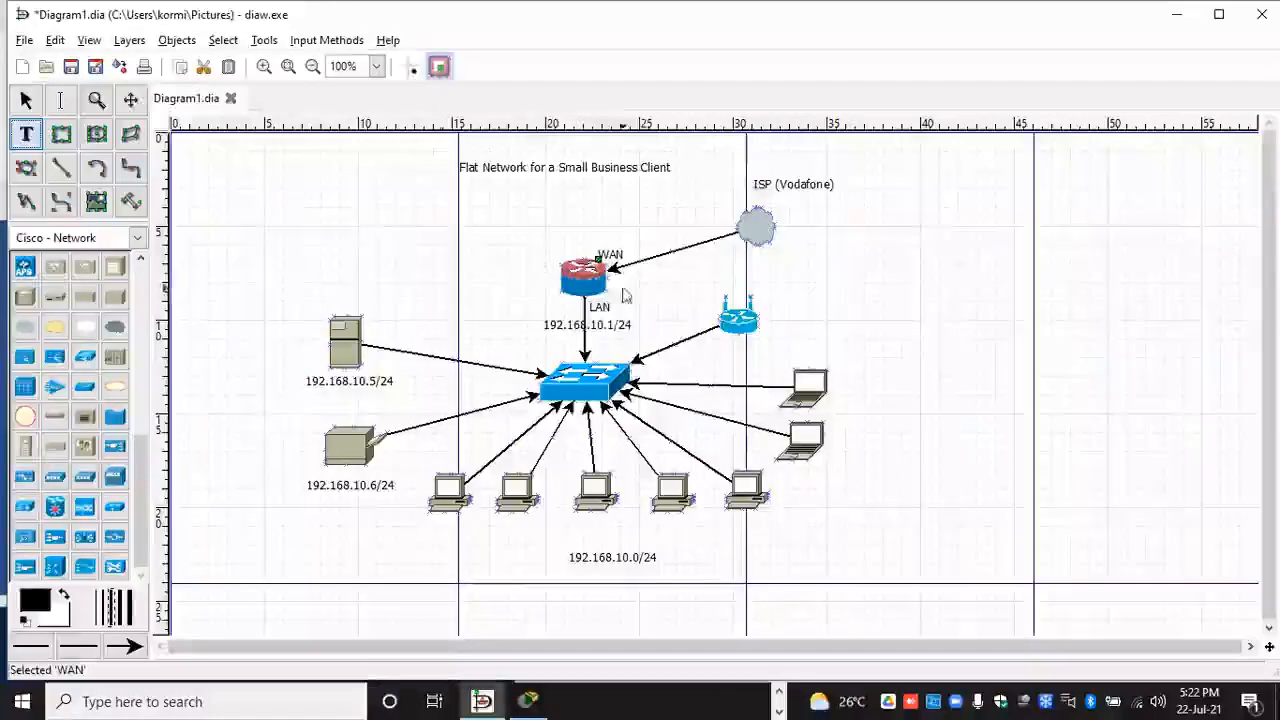
click(728, 340)
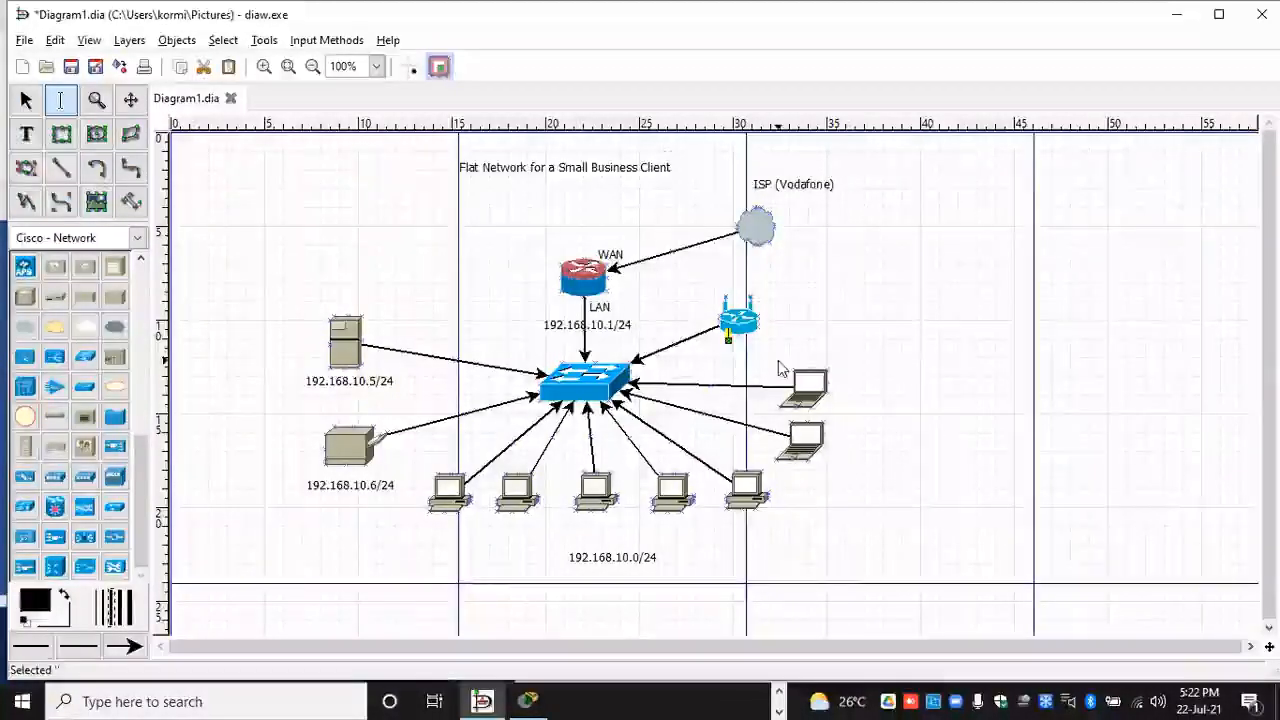
text(192)
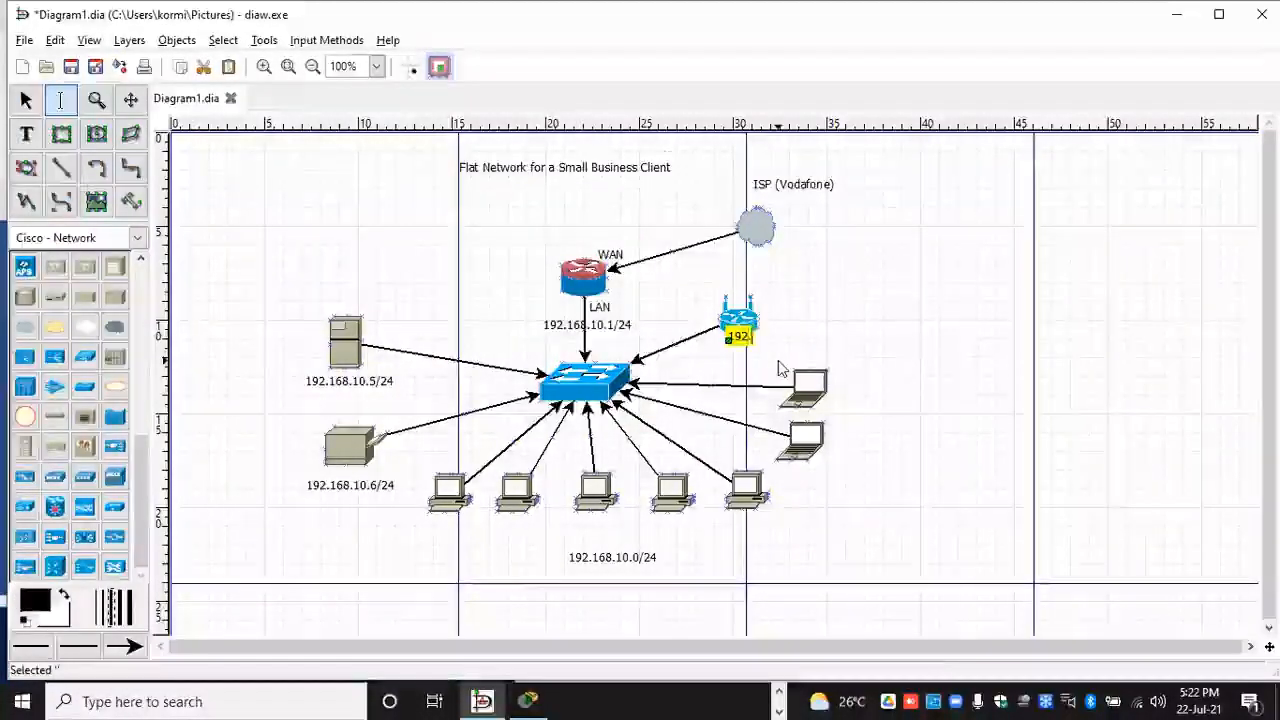
text(.16)
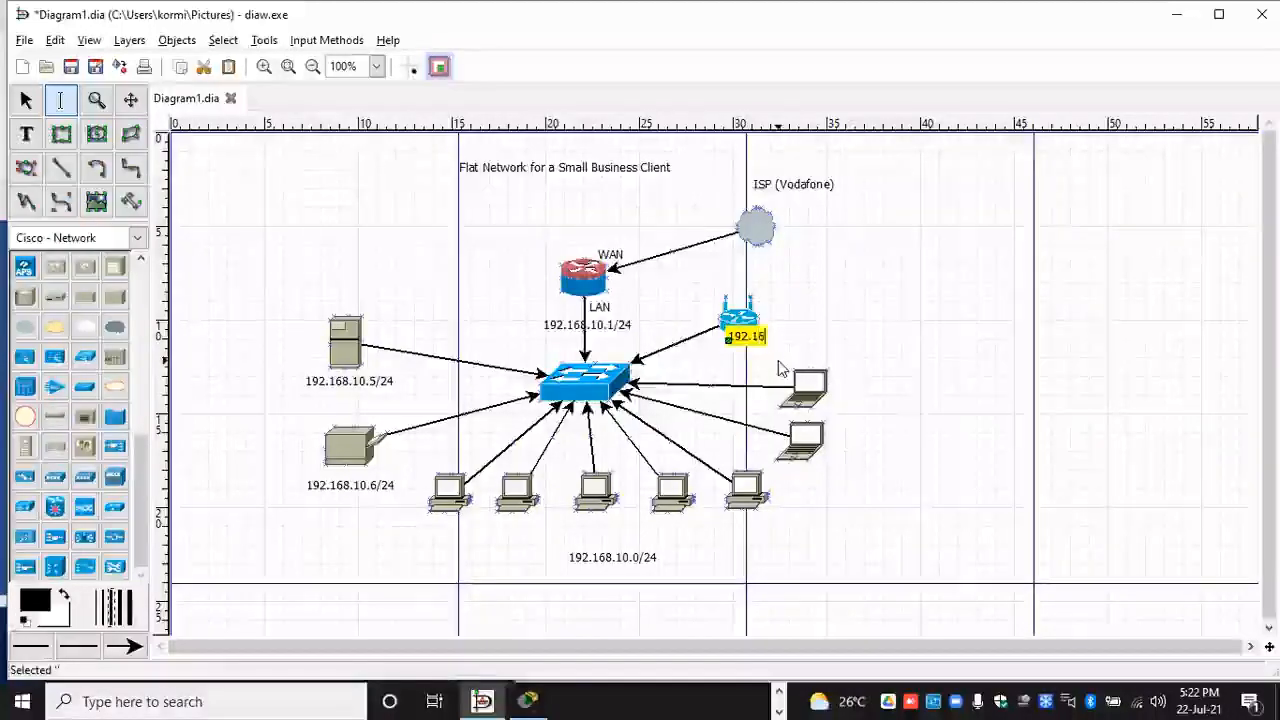
text(8.10.2)
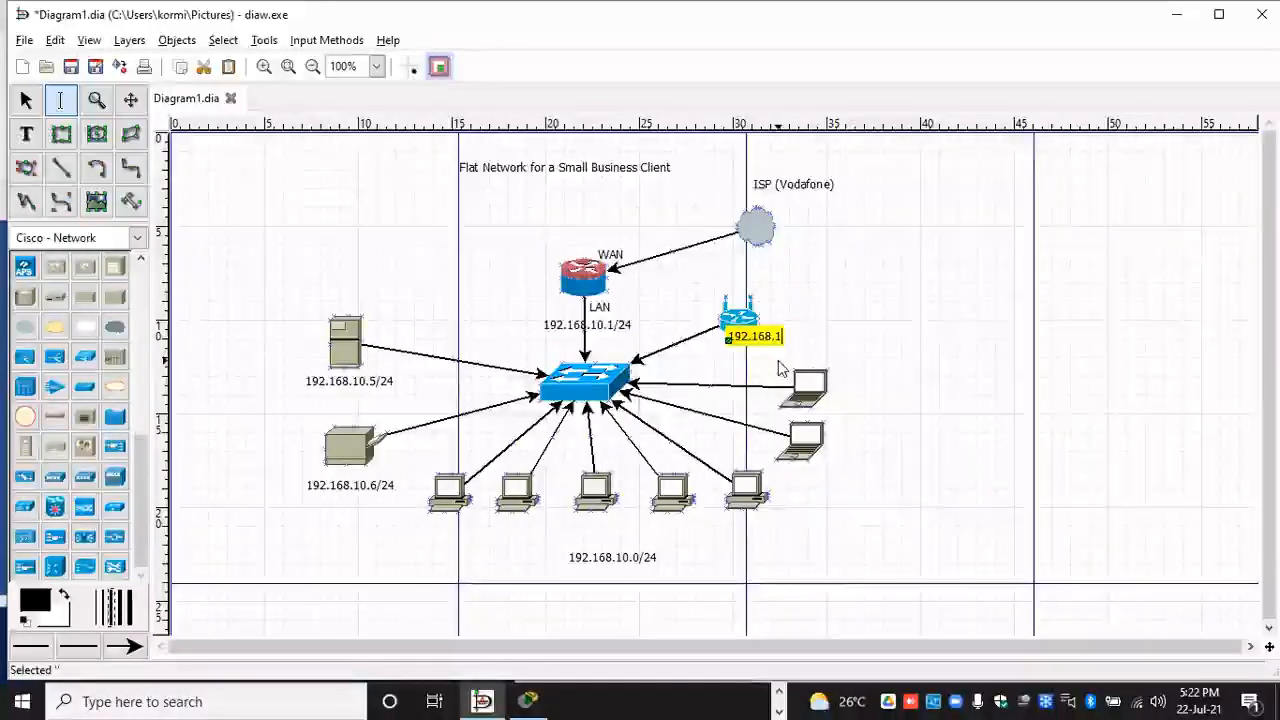
click(840, 334)
drag(765, 341, 752, 347)
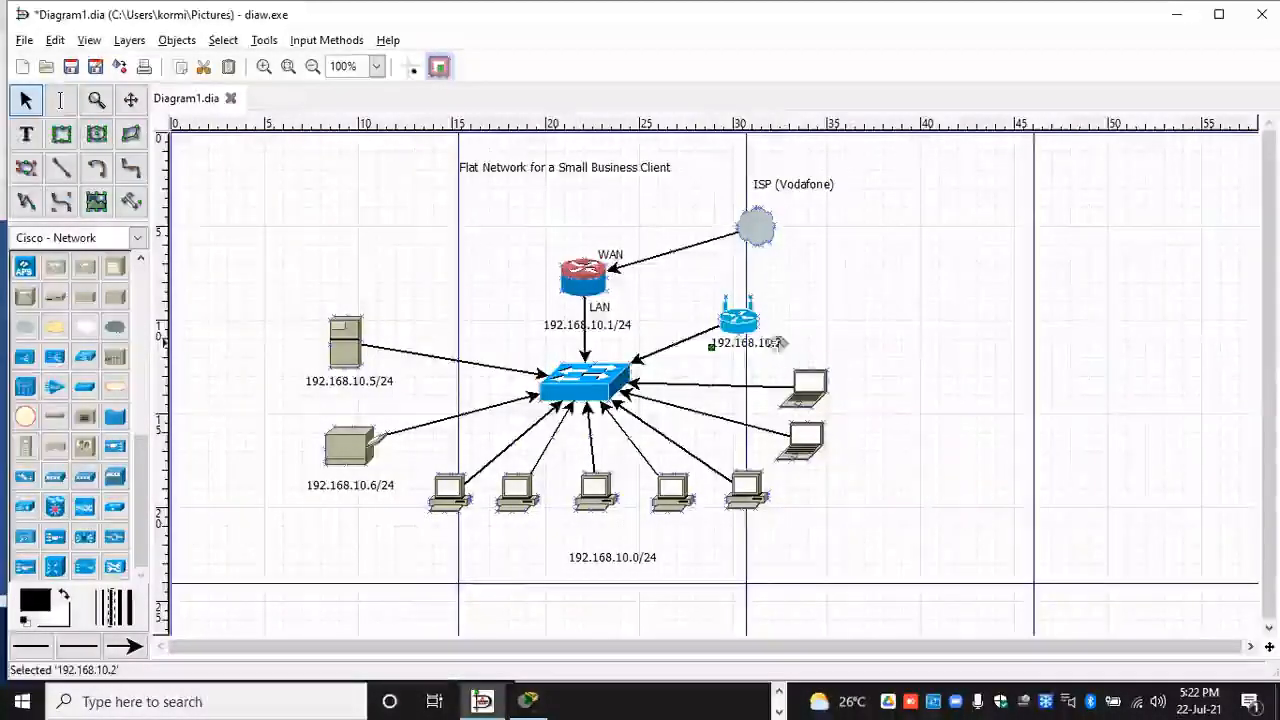
Step: Append "/24" to the wireless router's address label so that it reads "192.168.10.2/24"
double_click(778, 347)
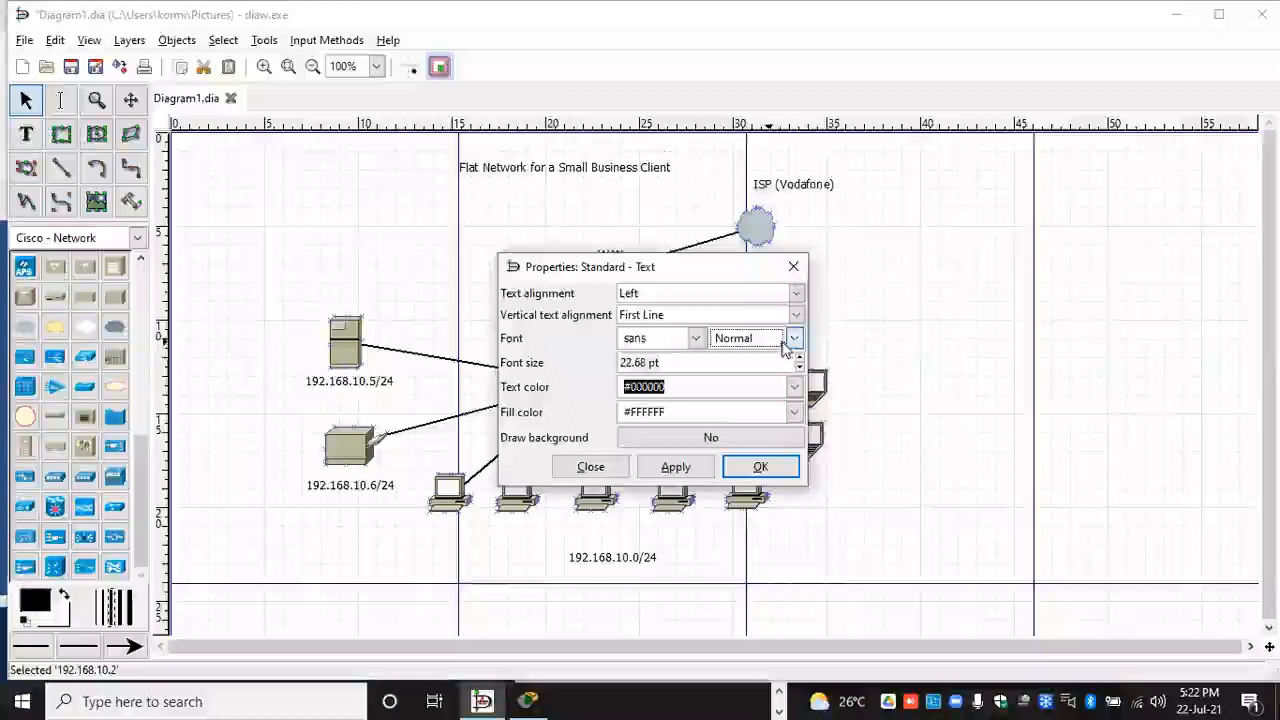
click(792, 270)
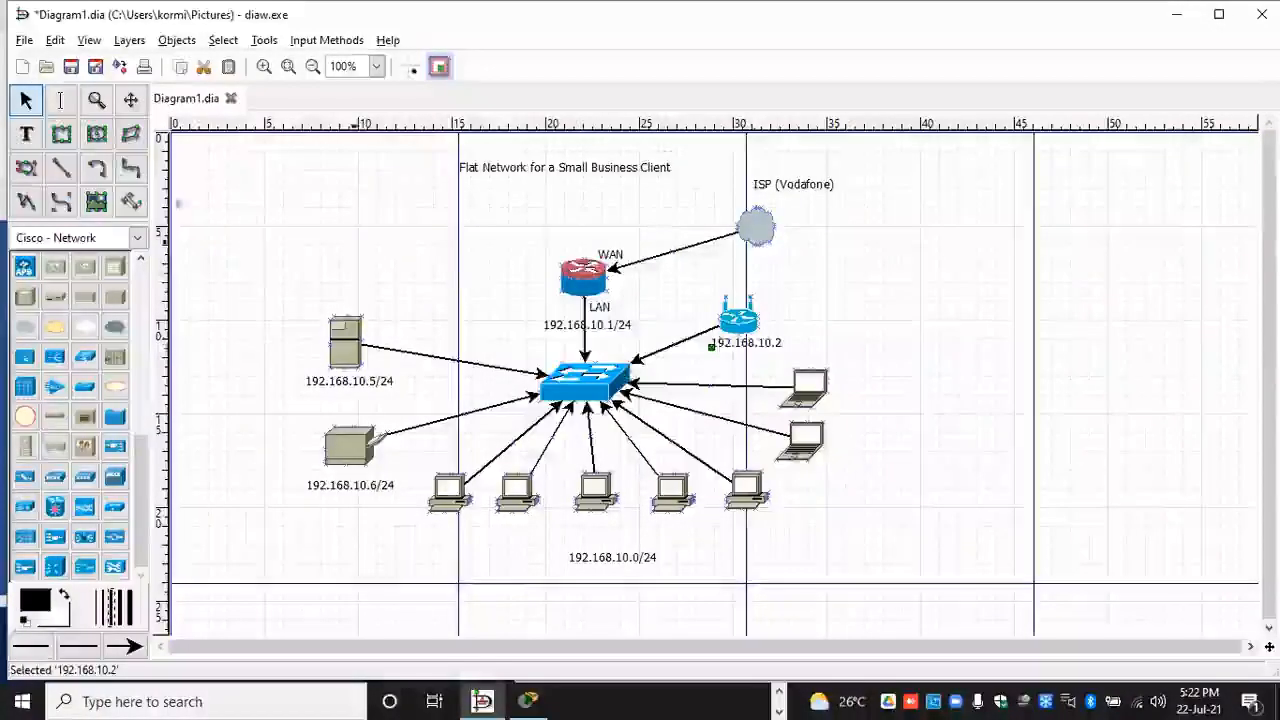
click(60, 99)
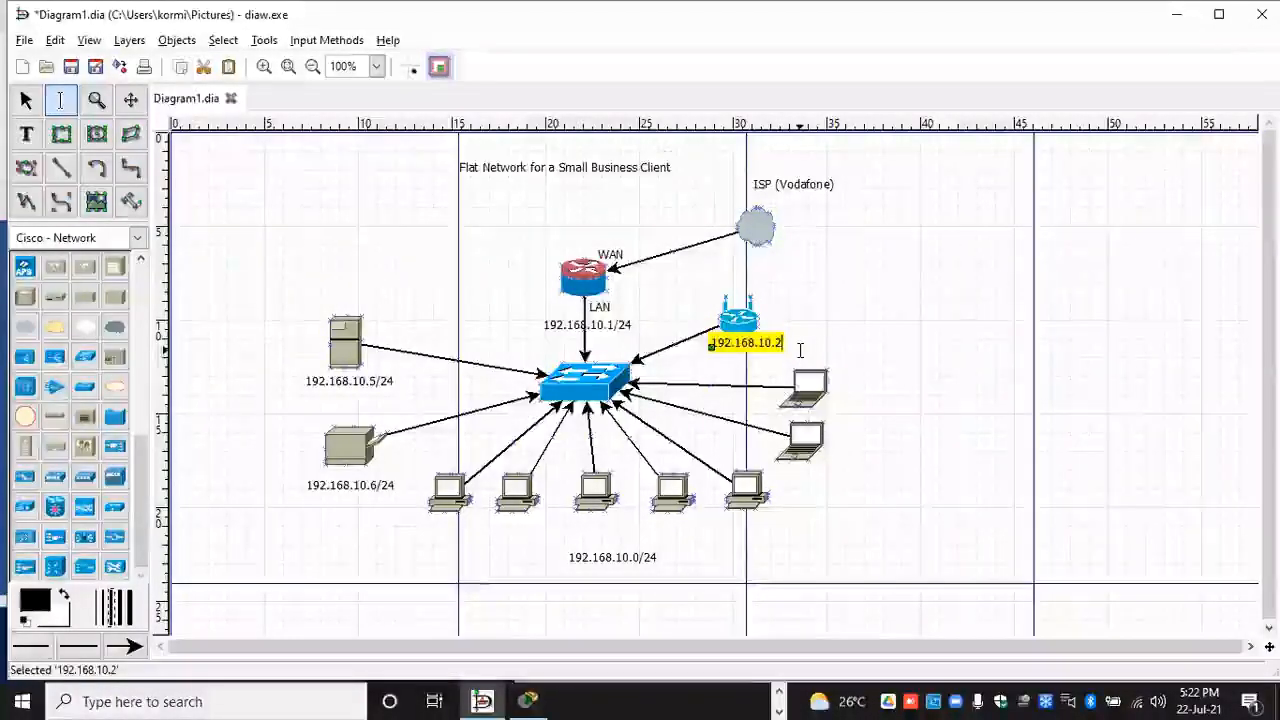
text(/24)
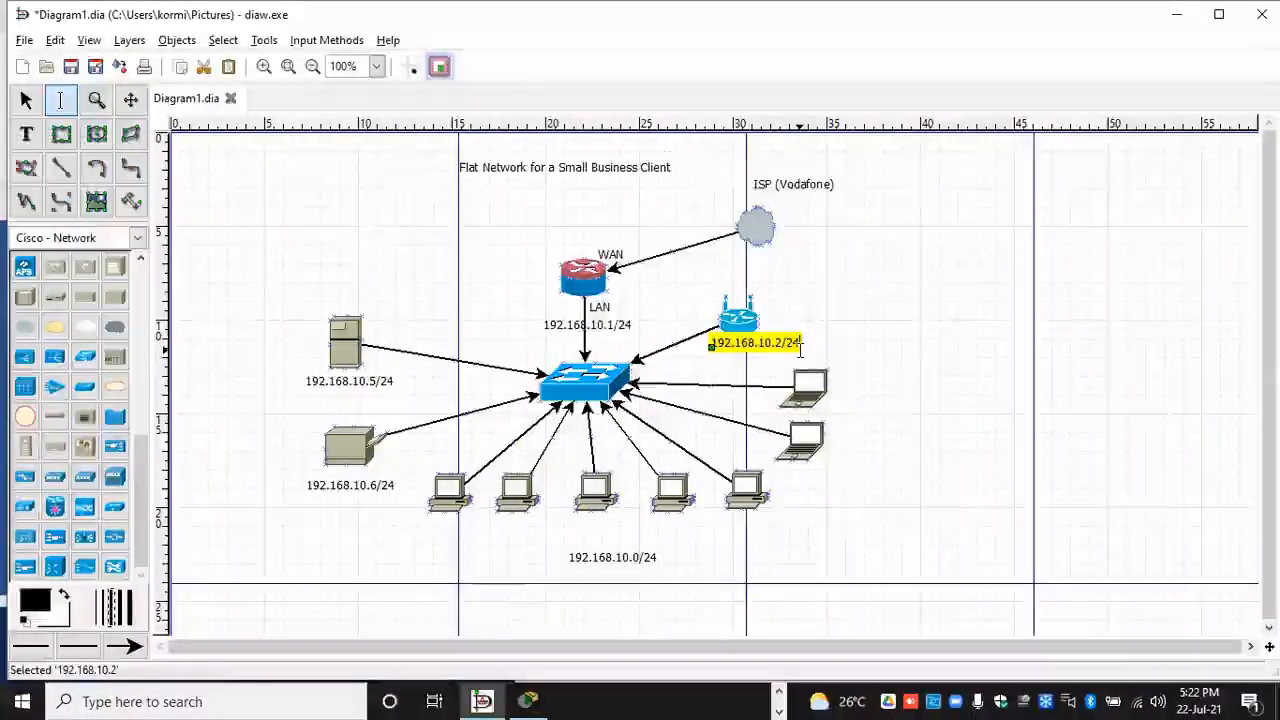
click(902, 345)
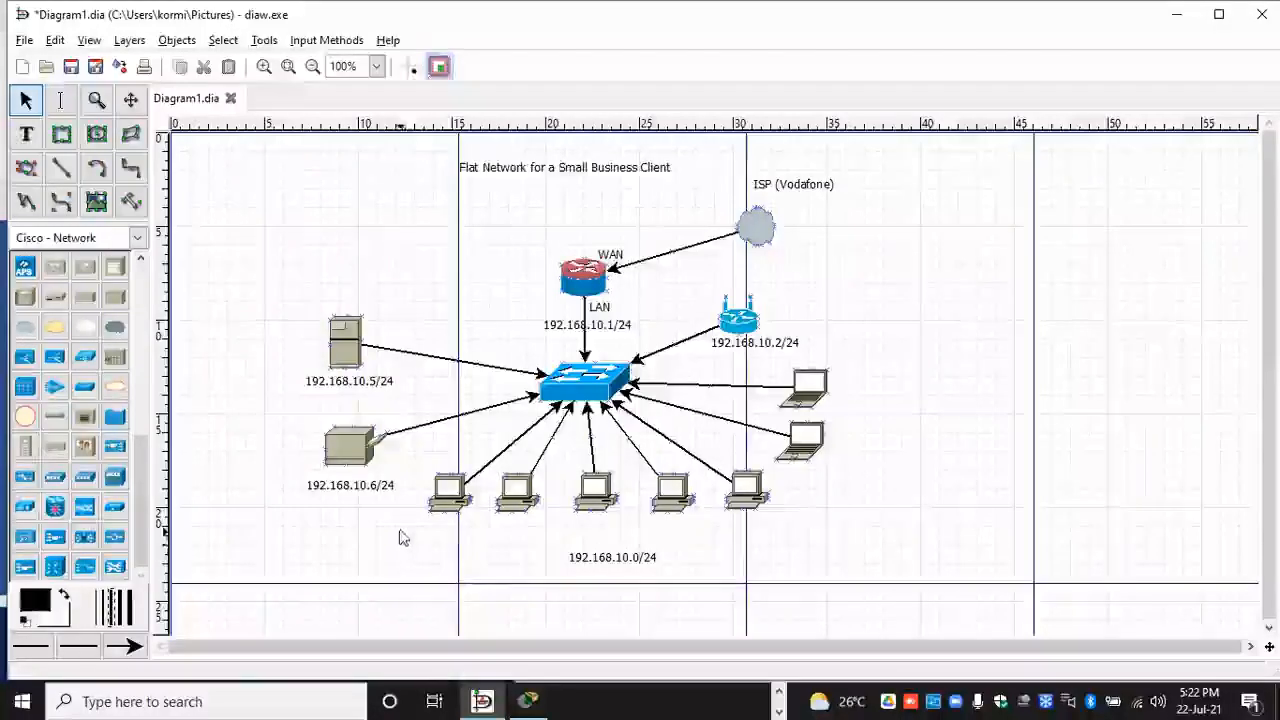
Step: Lower the 192.168.10.0/24 label and add a "192.168.10.100 - 192.168.10.200/24" text label centred beneath the row of desktop PCs
click(604, 558)
drag(604, 558, 596, 595)
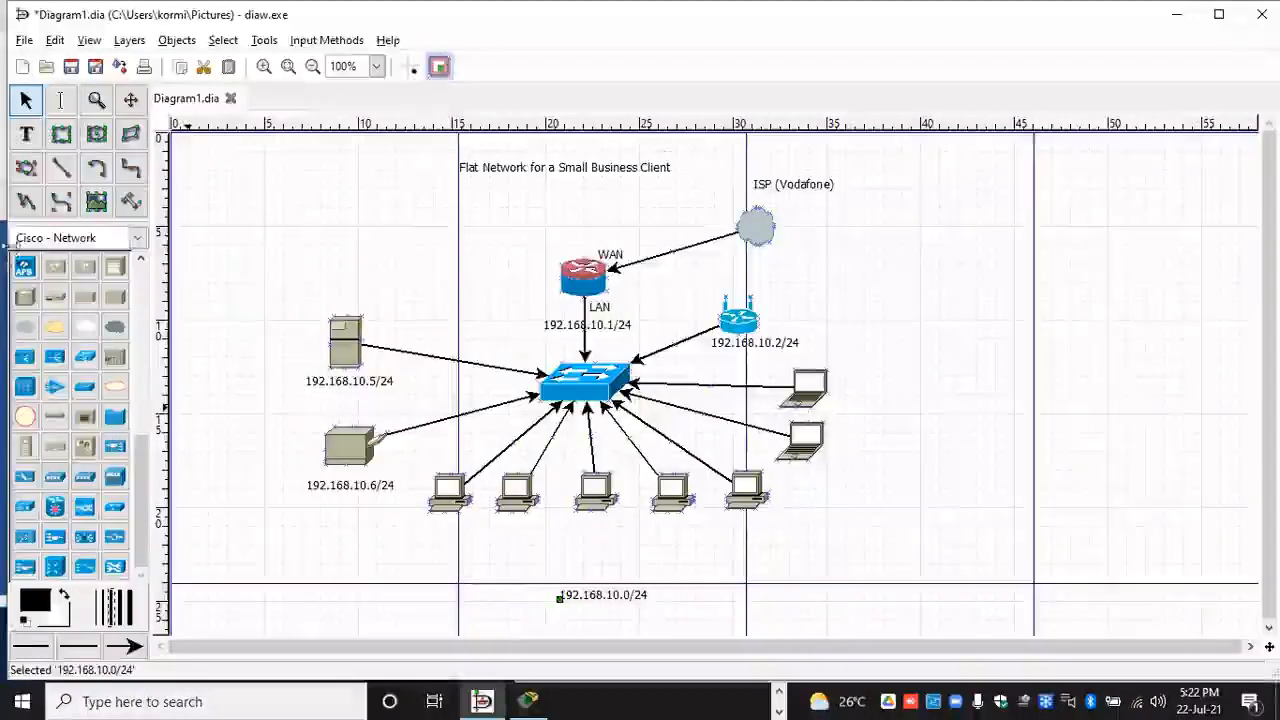
click(26, 134)
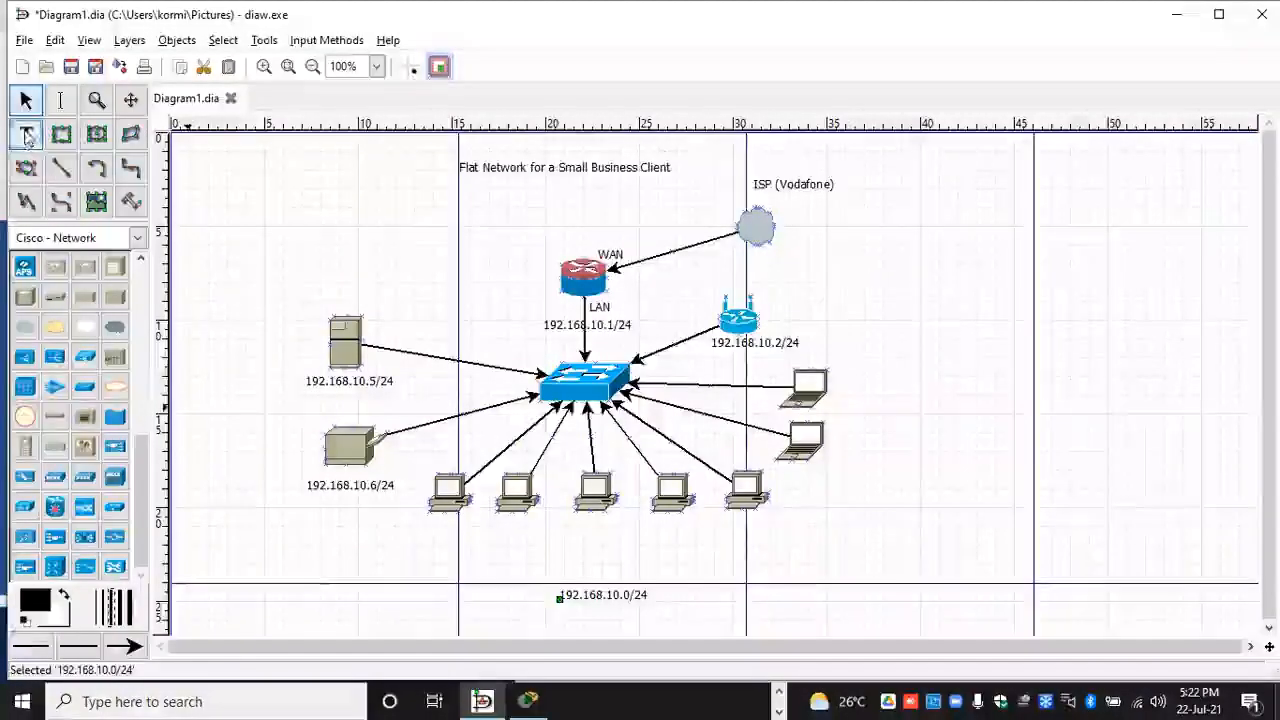
click(561, 531)
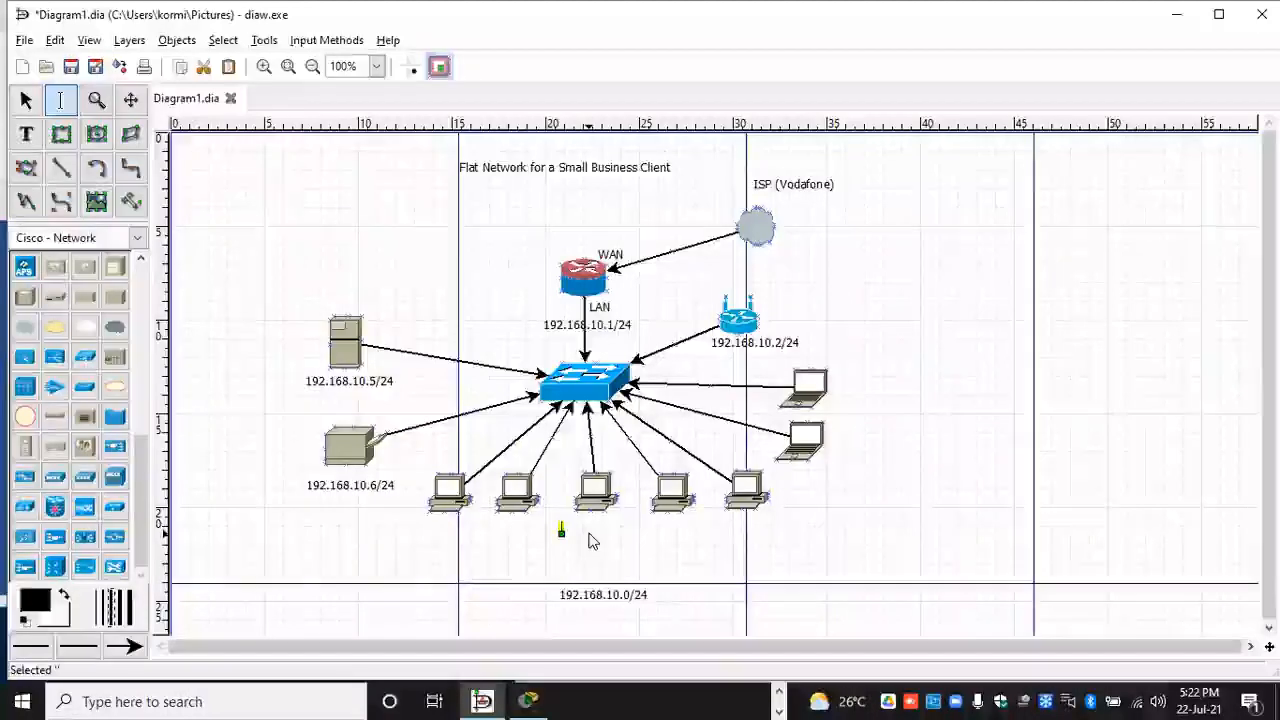
text(192)
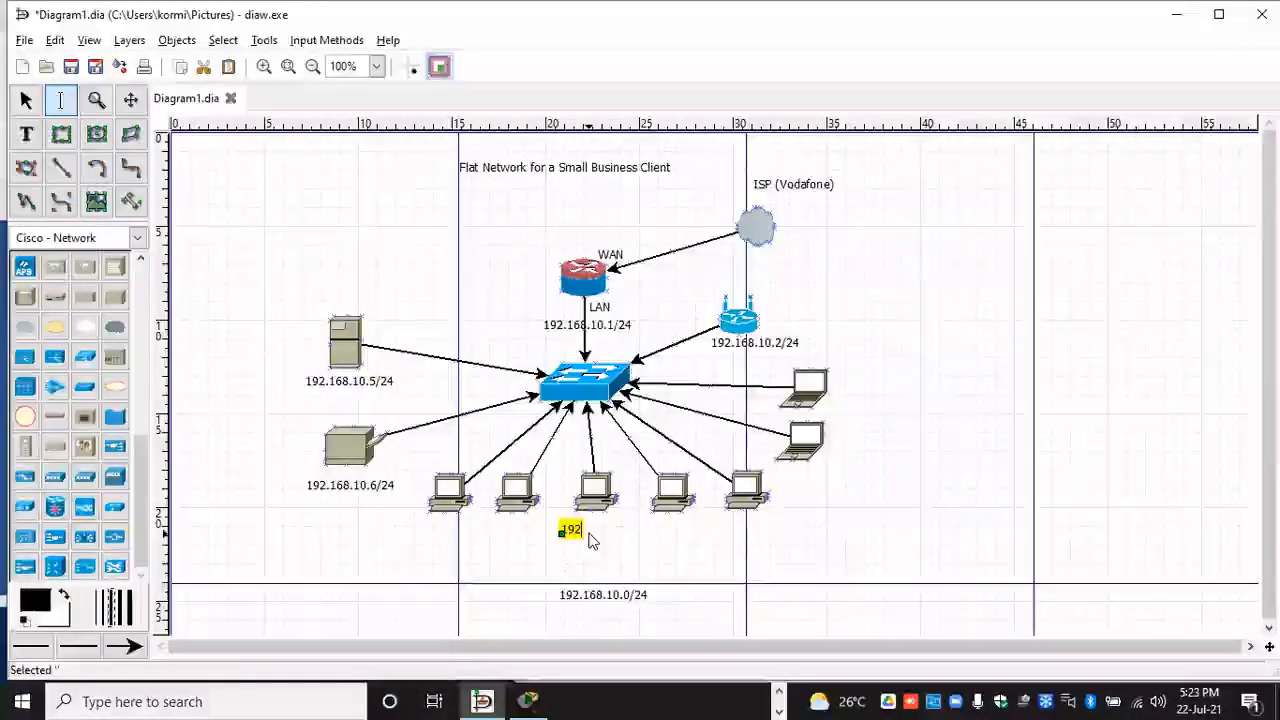
text(.16)
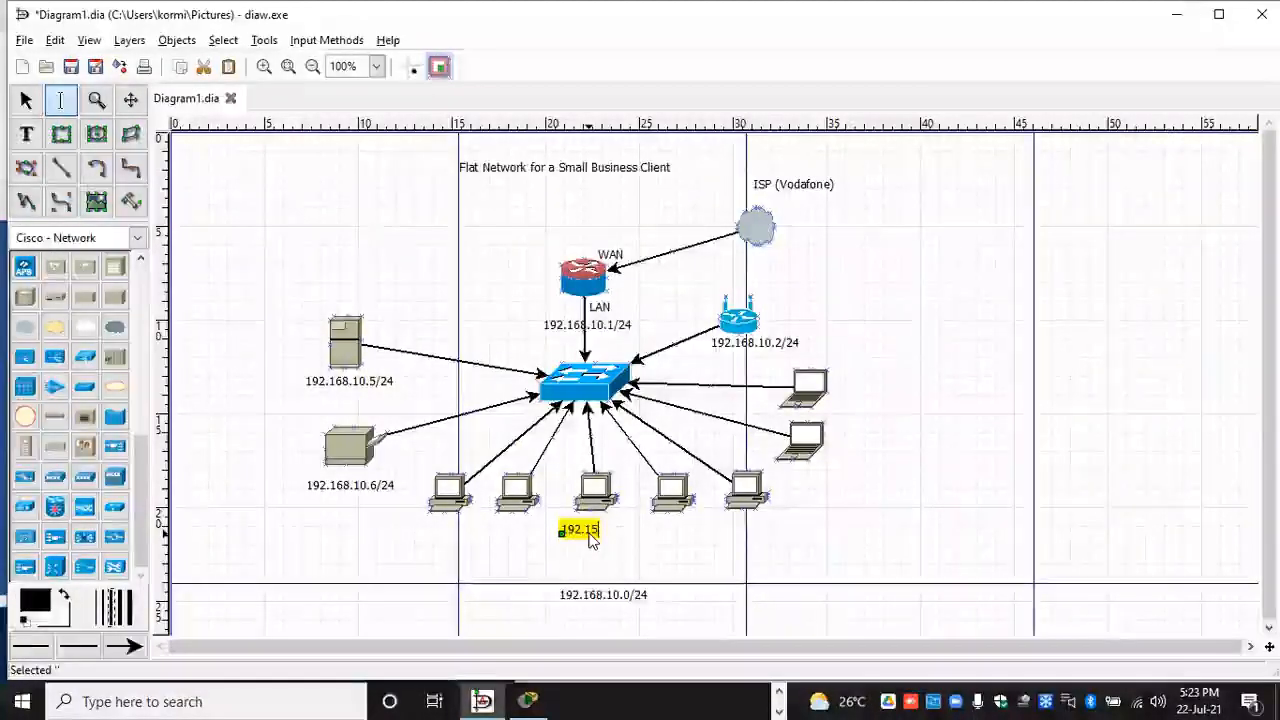
text(8)
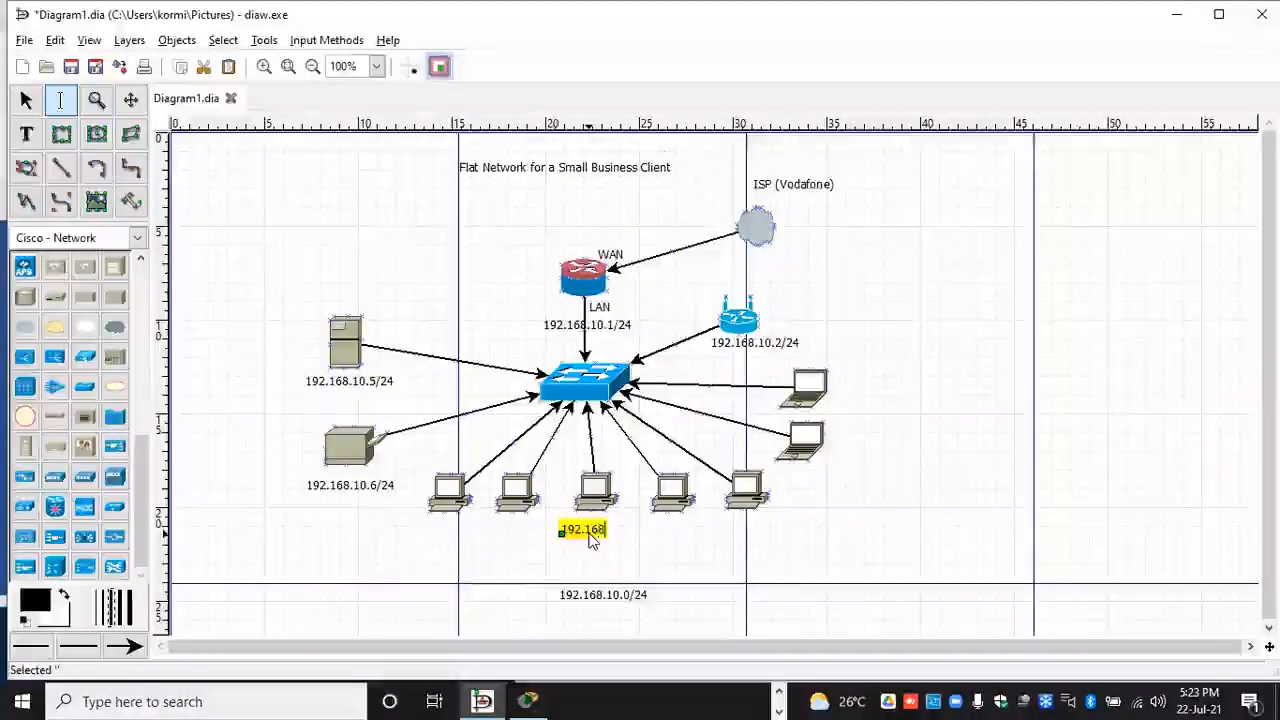
text(.10)
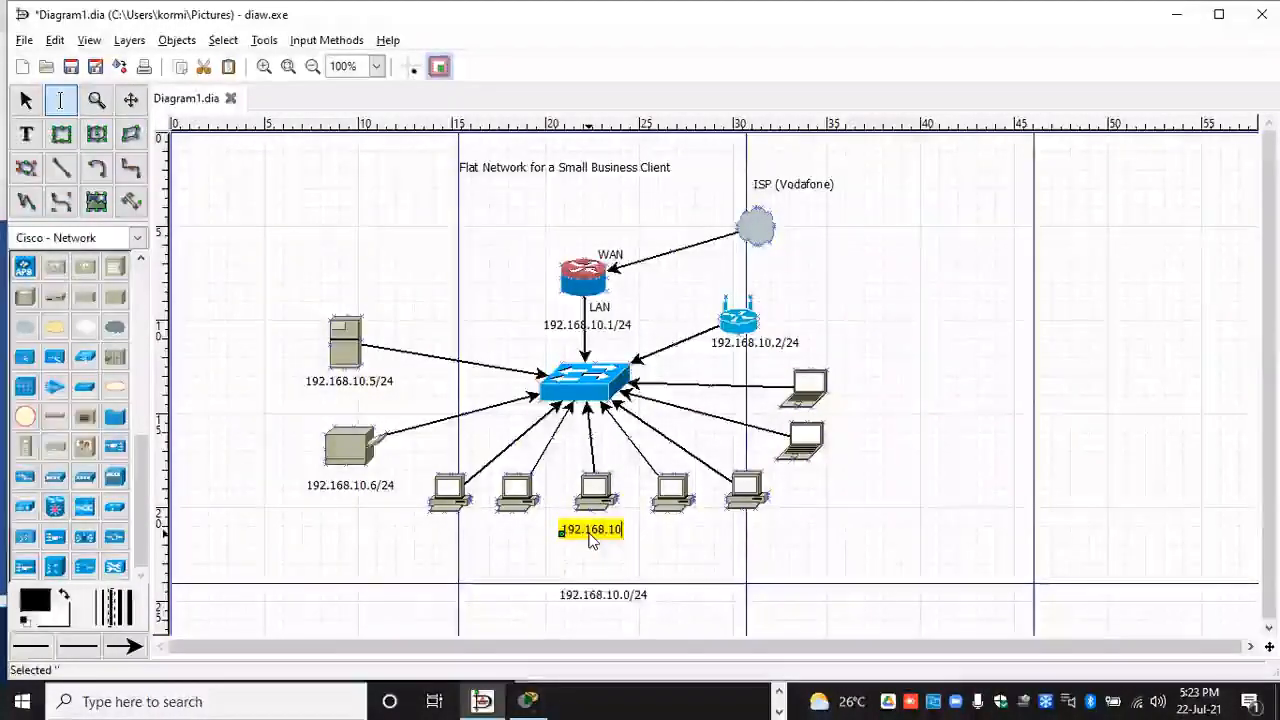
text(.100)
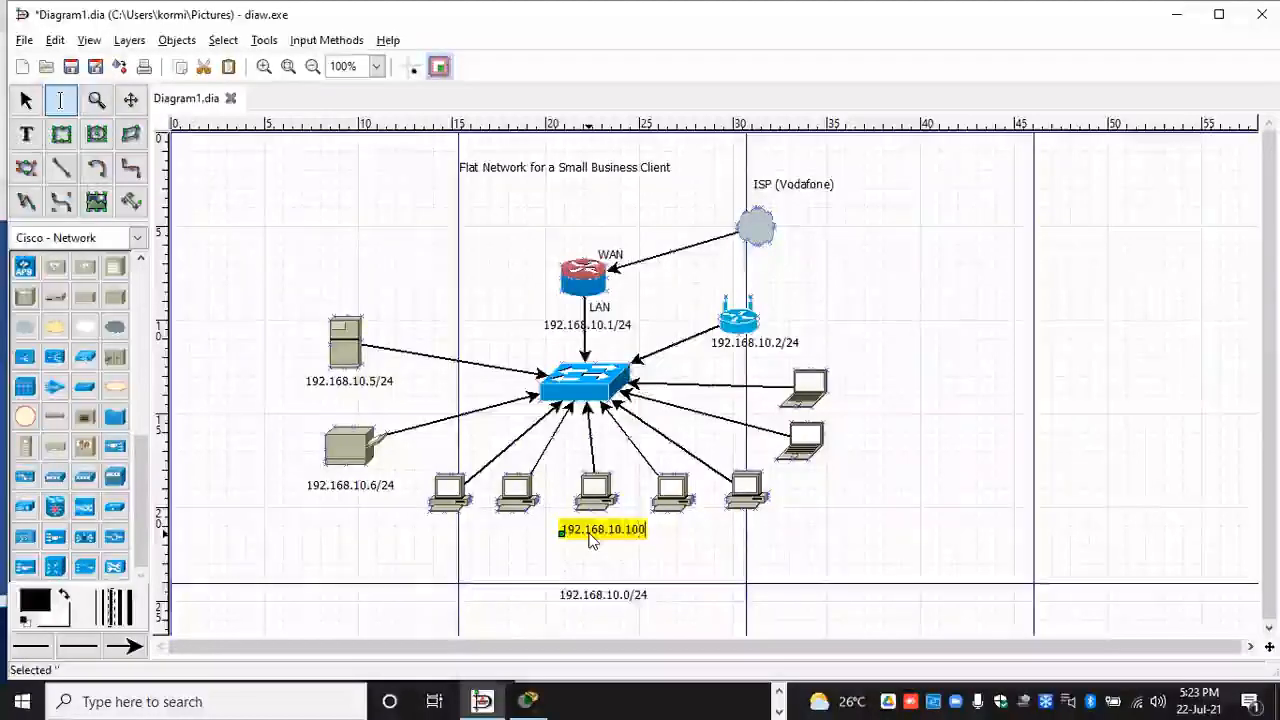
text( - )
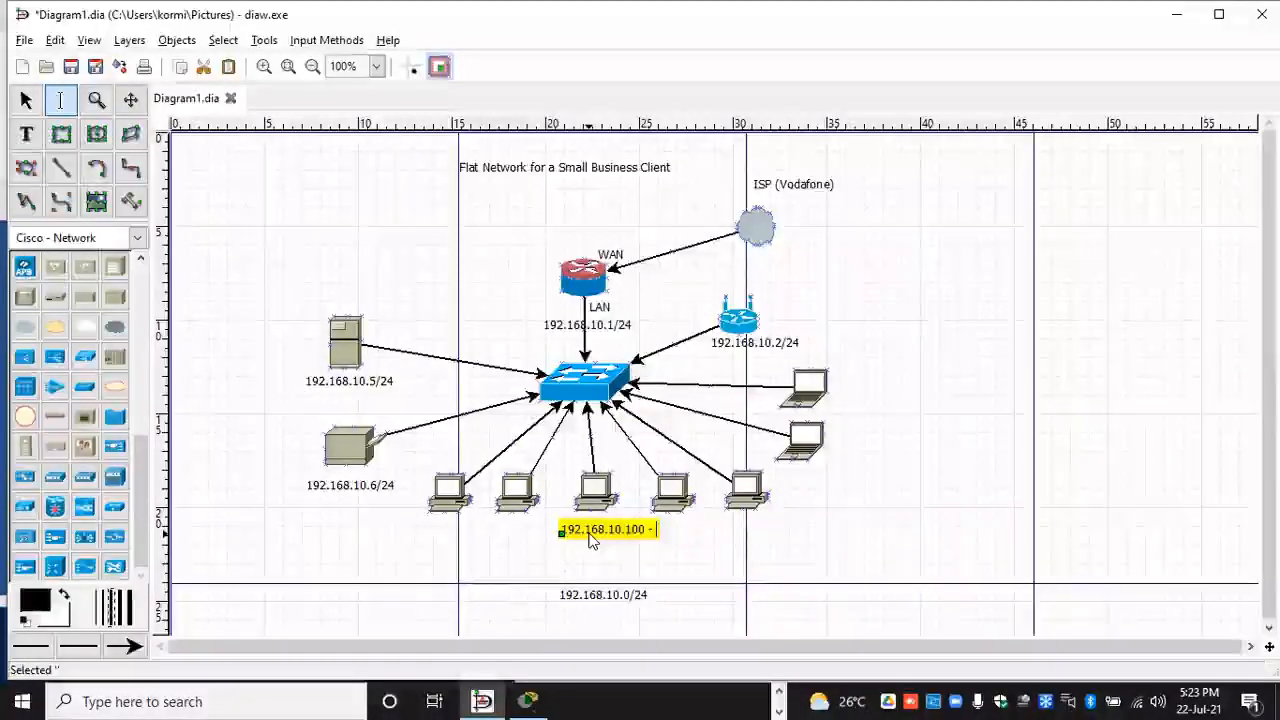
text(192)
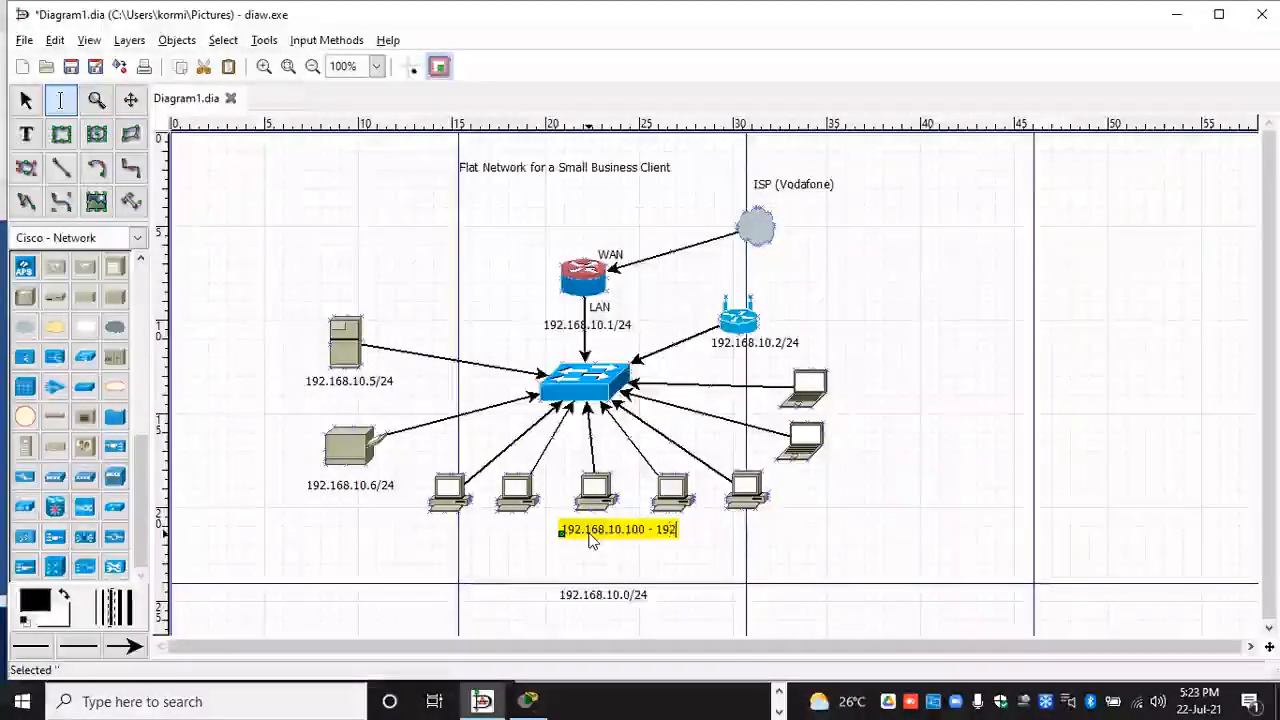
text(.168)
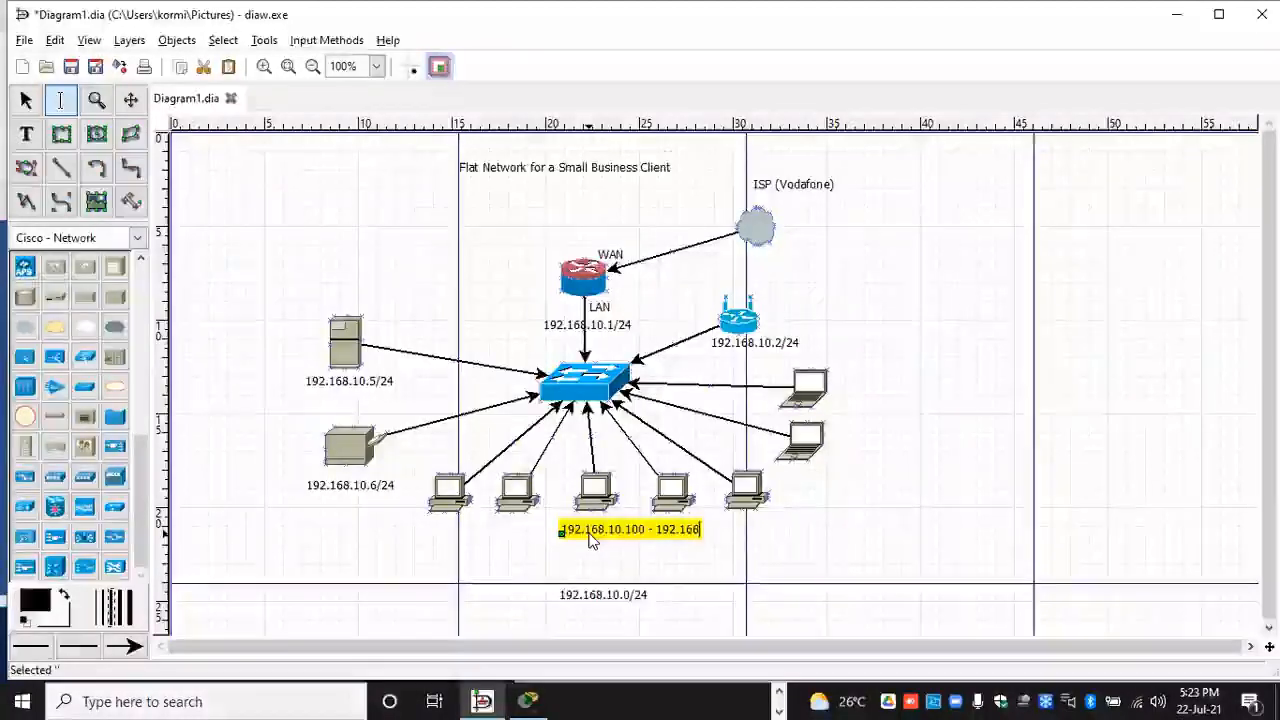
text(.10)
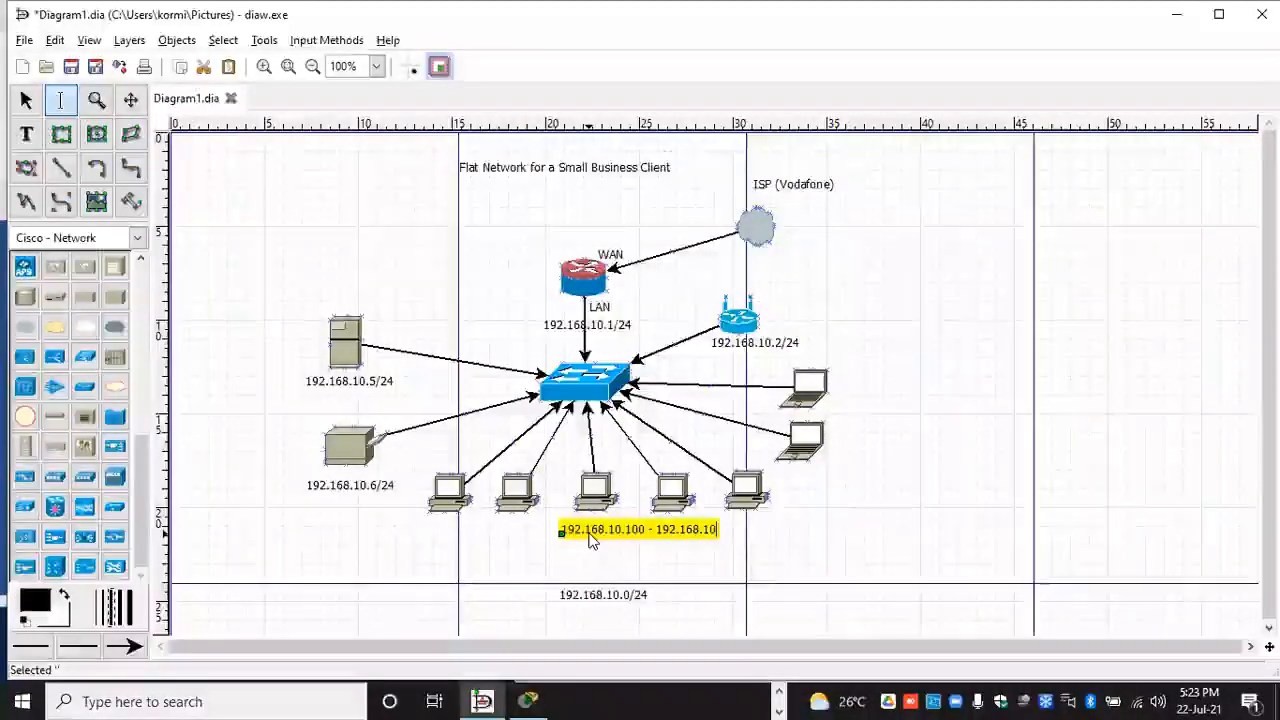
text(.200)
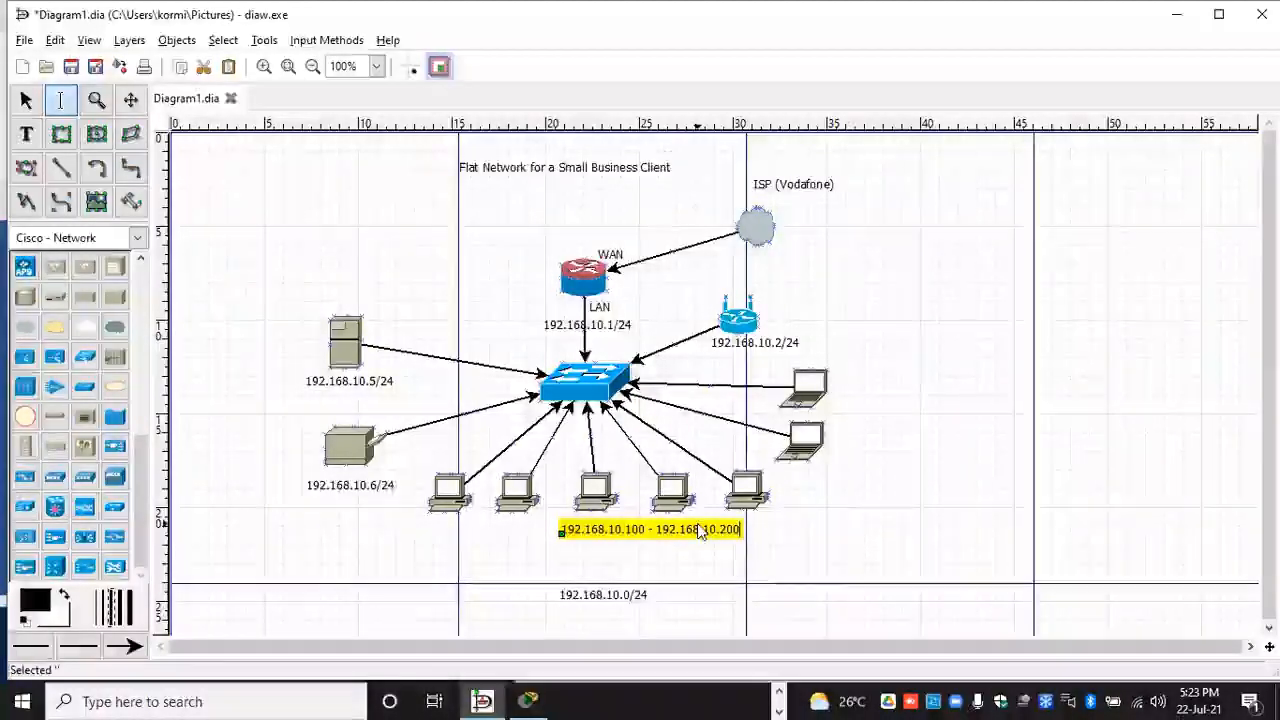
text(/24)
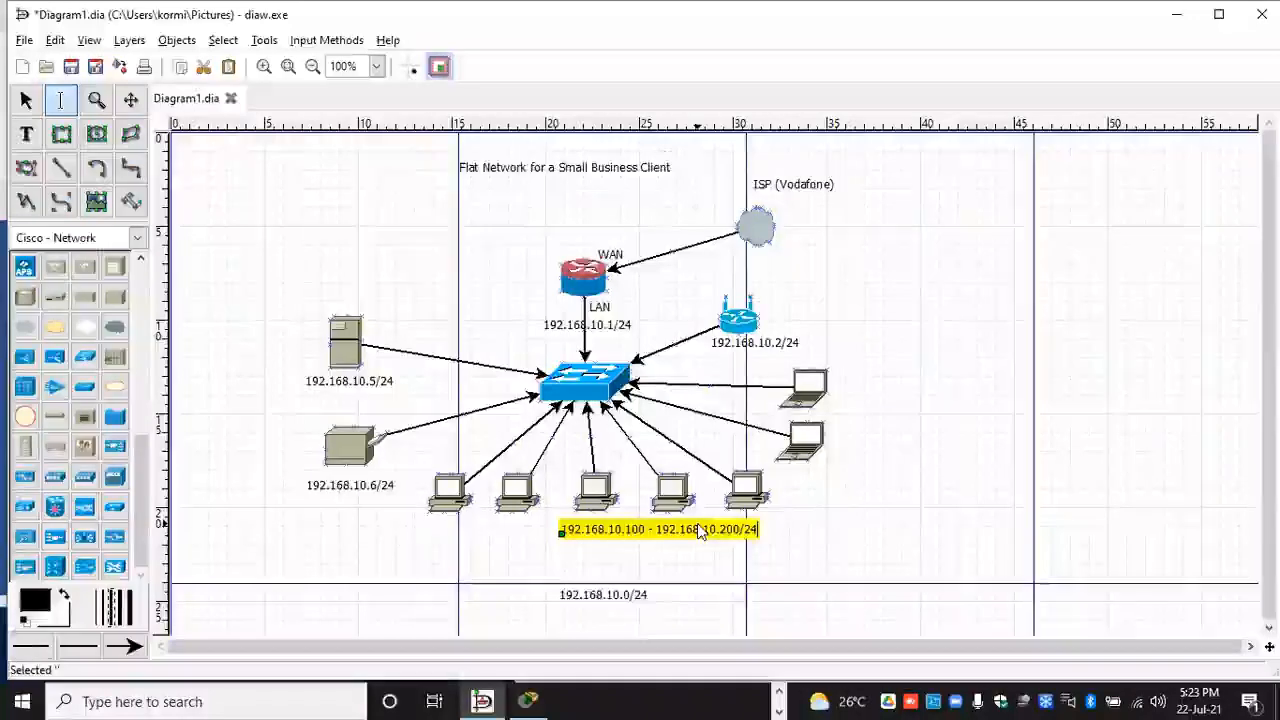
click(812, 549)
drag(661, 531, 633, 540)
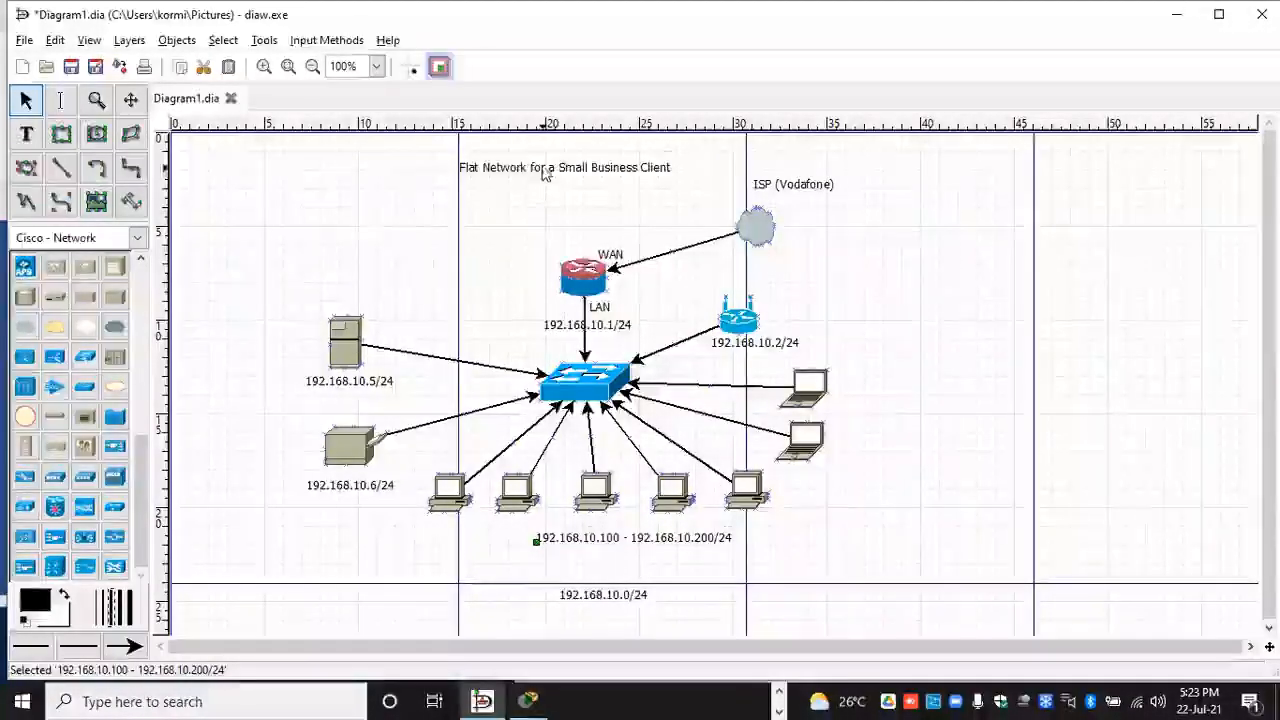
Step: Shift the diagram title sideways to sit over the network and widen the ISP cloud to span its label
drag(545, 174, 587, 171)
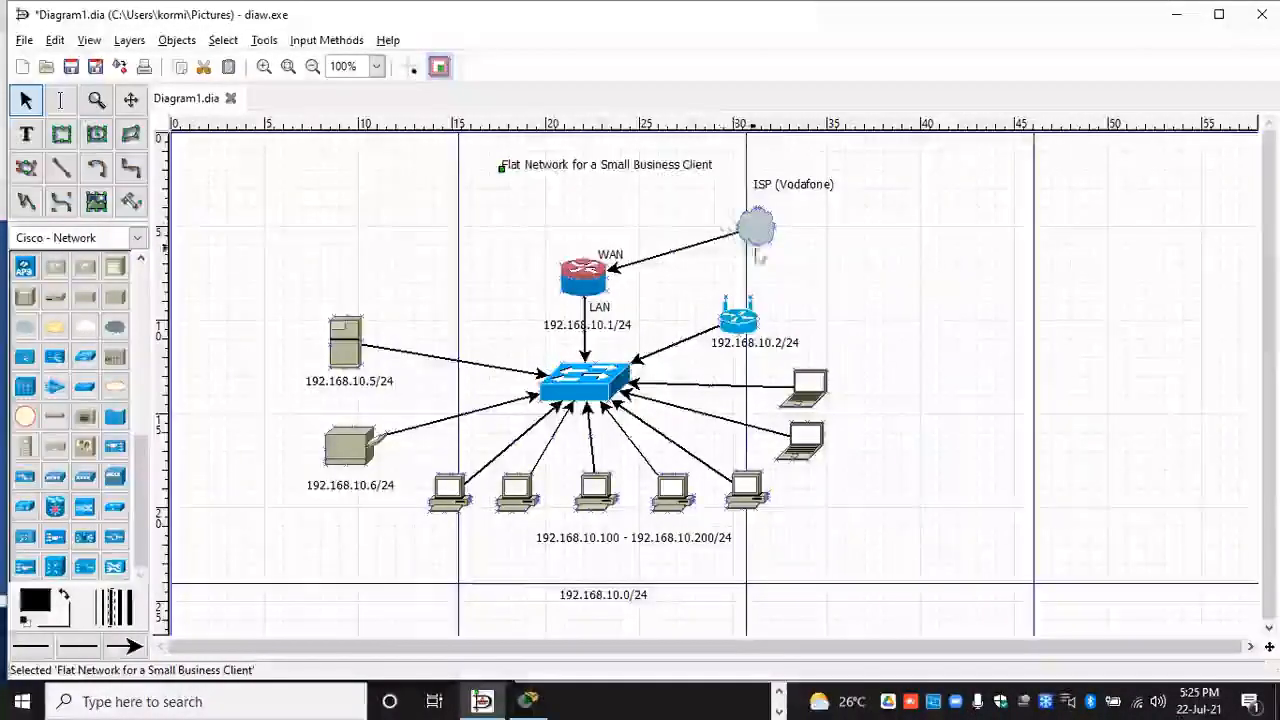
click(776, 231)
drag(774, 243, 835, 241)
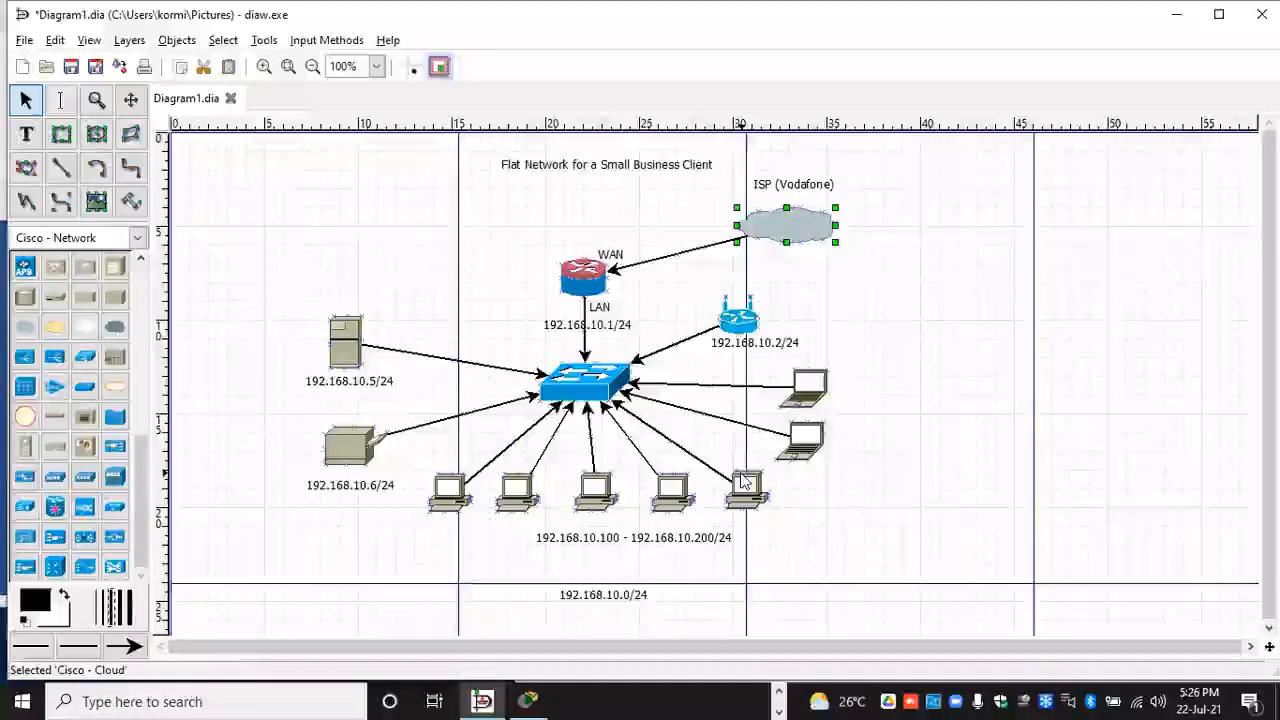
click(23, 40)
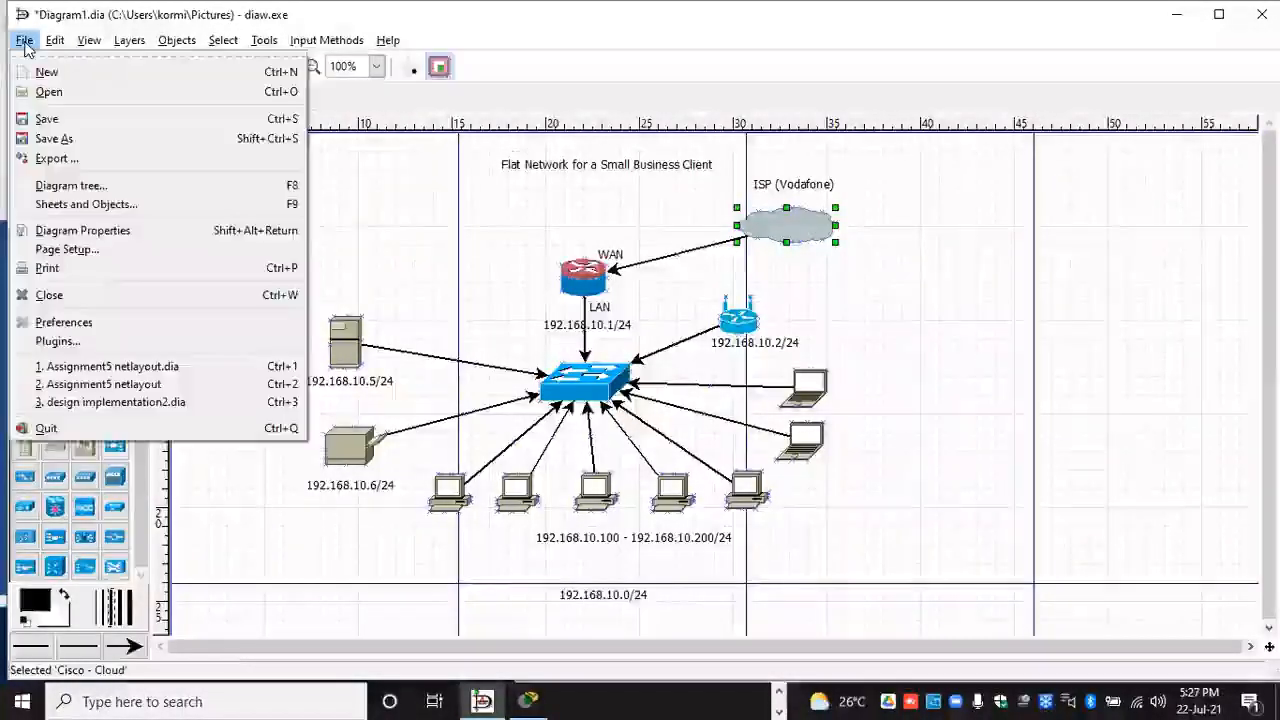
click(55, 139)
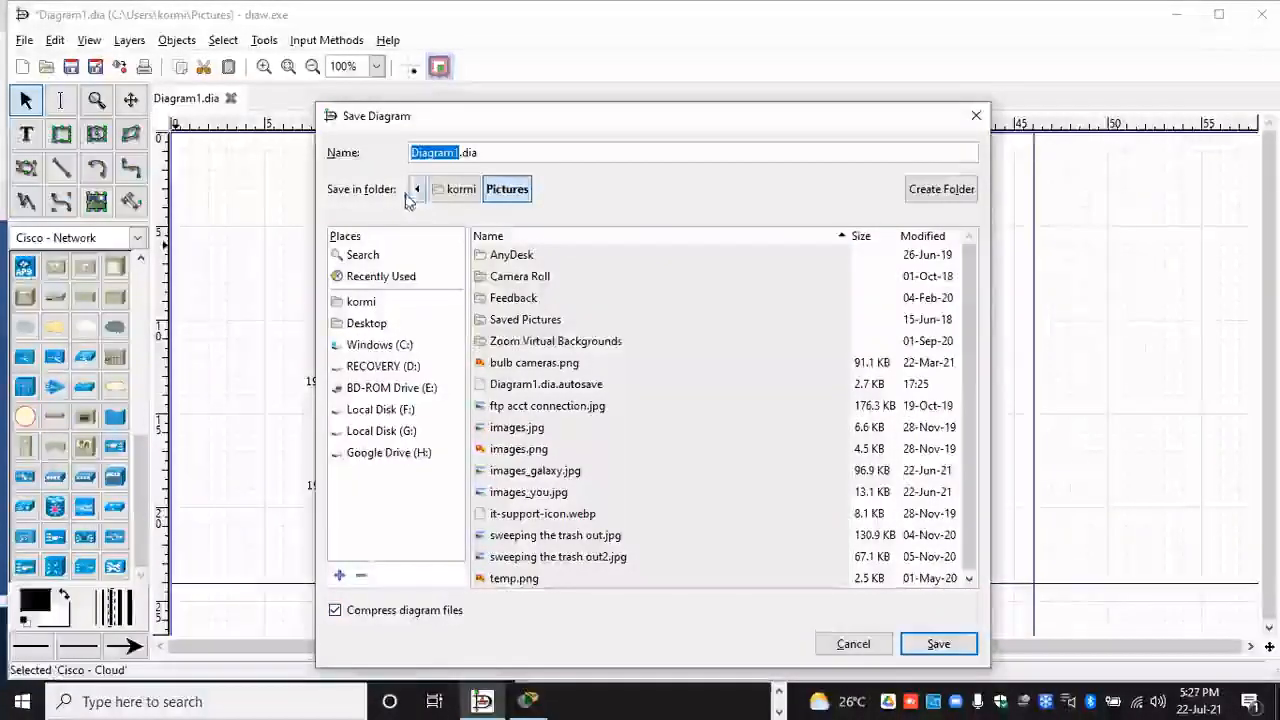
click(975, 116)
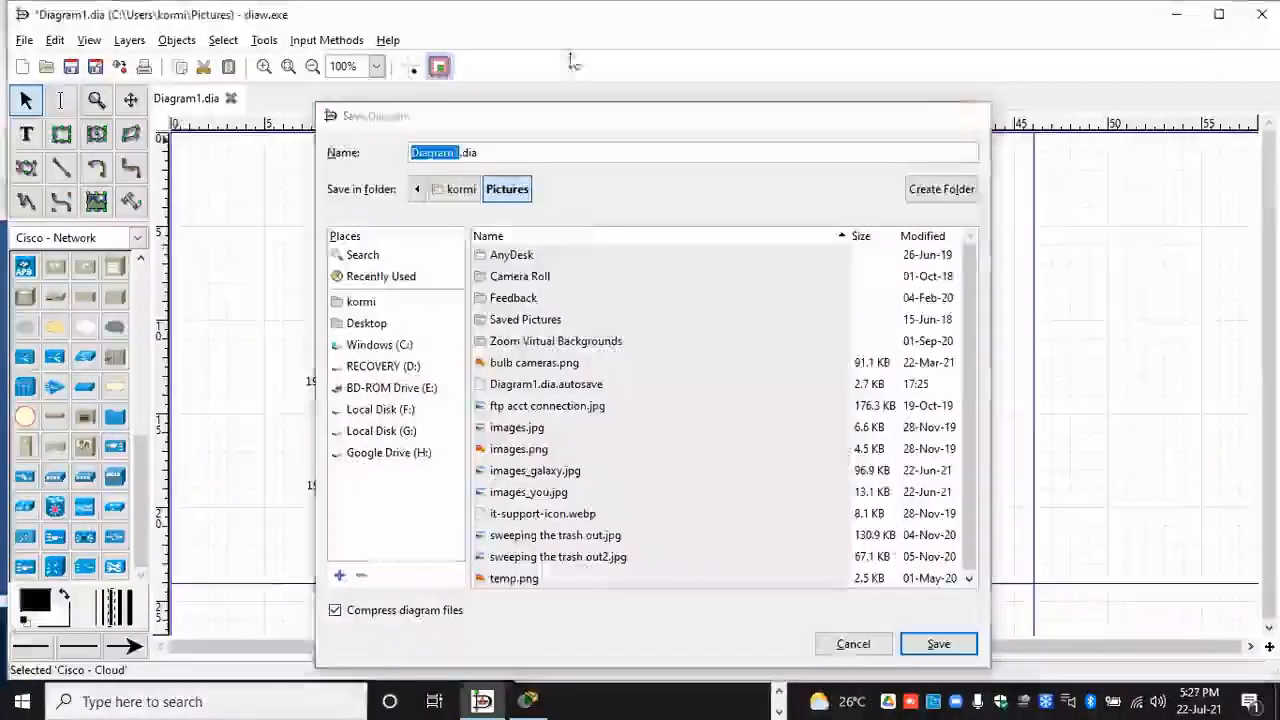
Step: Start exporting the diagram and review the available file types, keeping PNG (anti-aliased) as the format
click(24, 40)
mouse_move(55, 40)
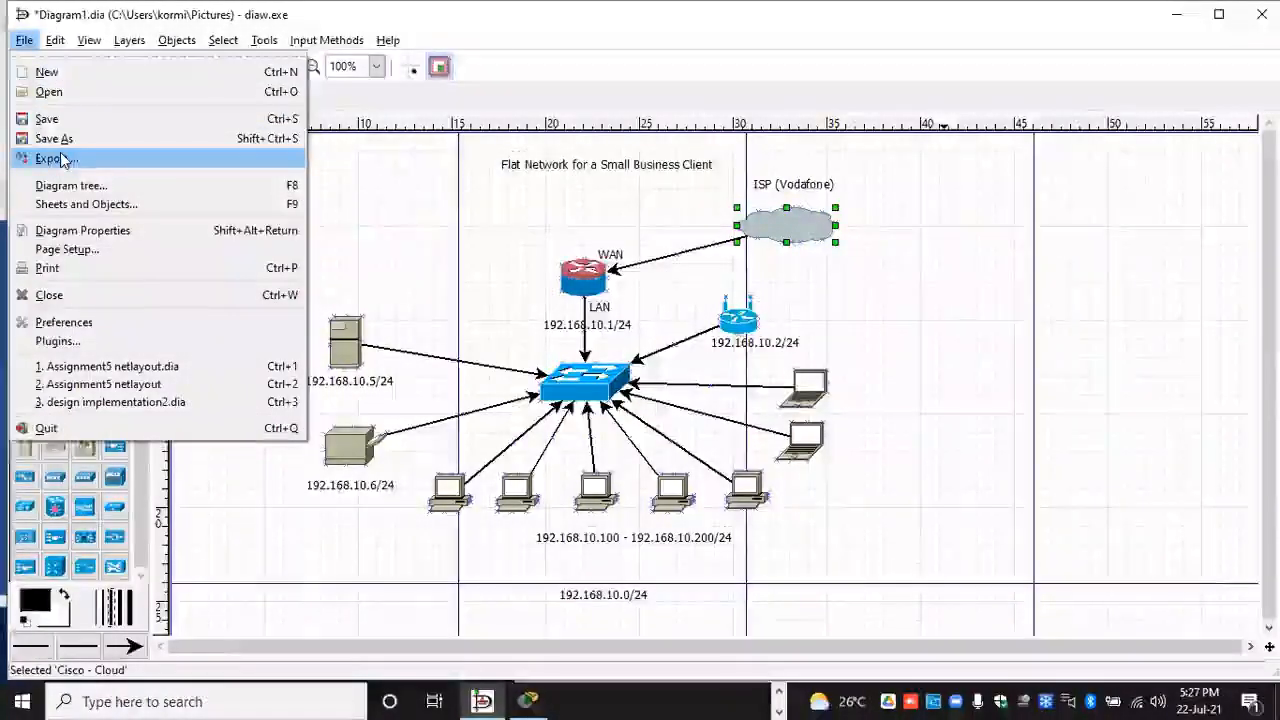
click(60, 160)
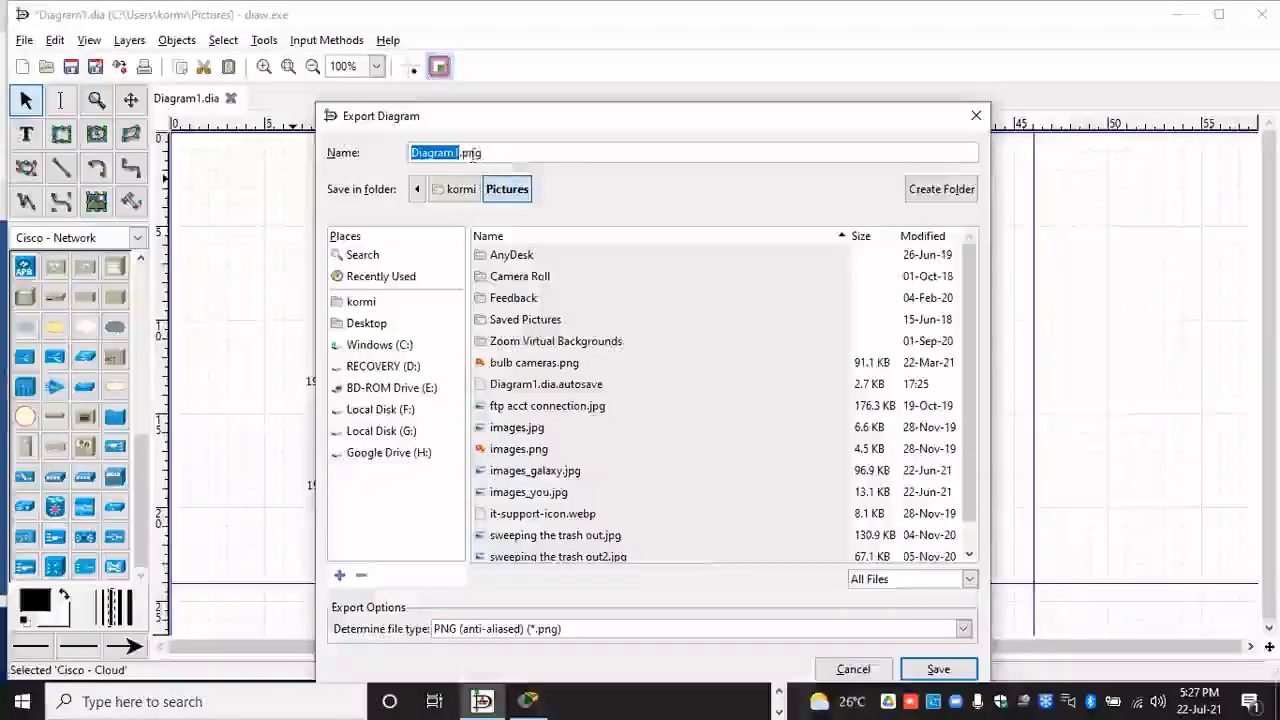
drag(463, 152, 491, 153)
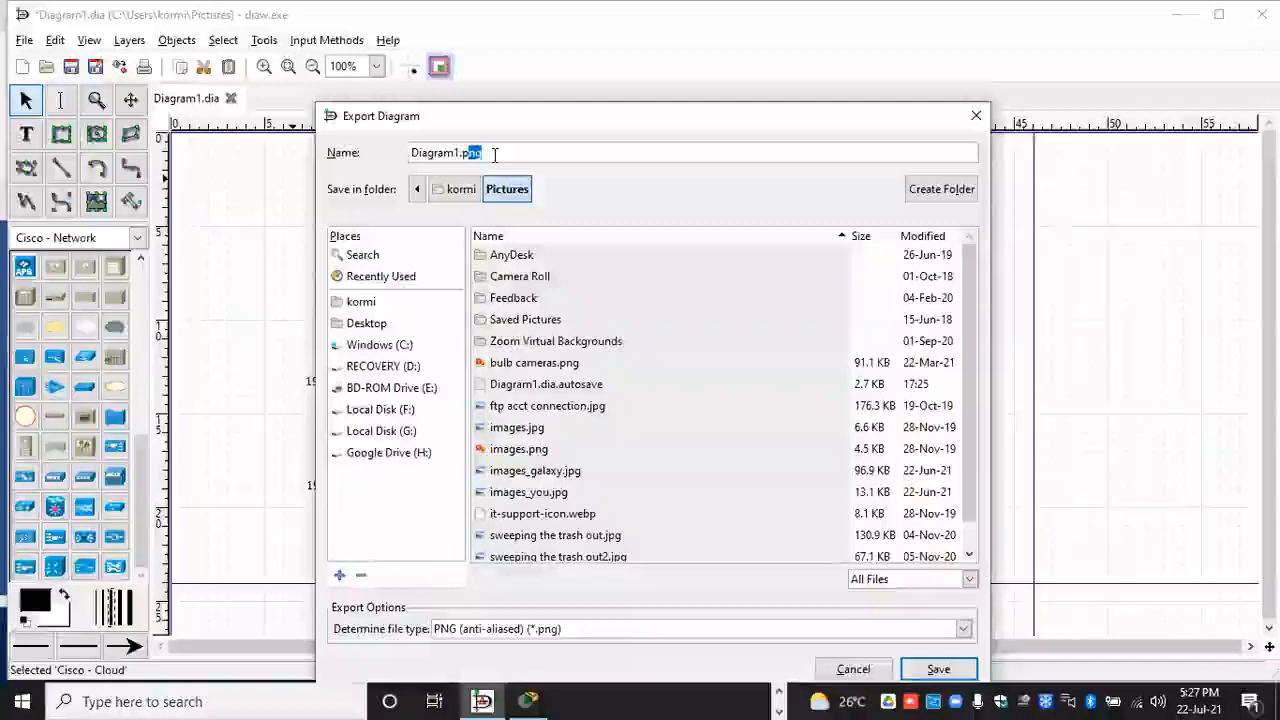
click(963, 628)
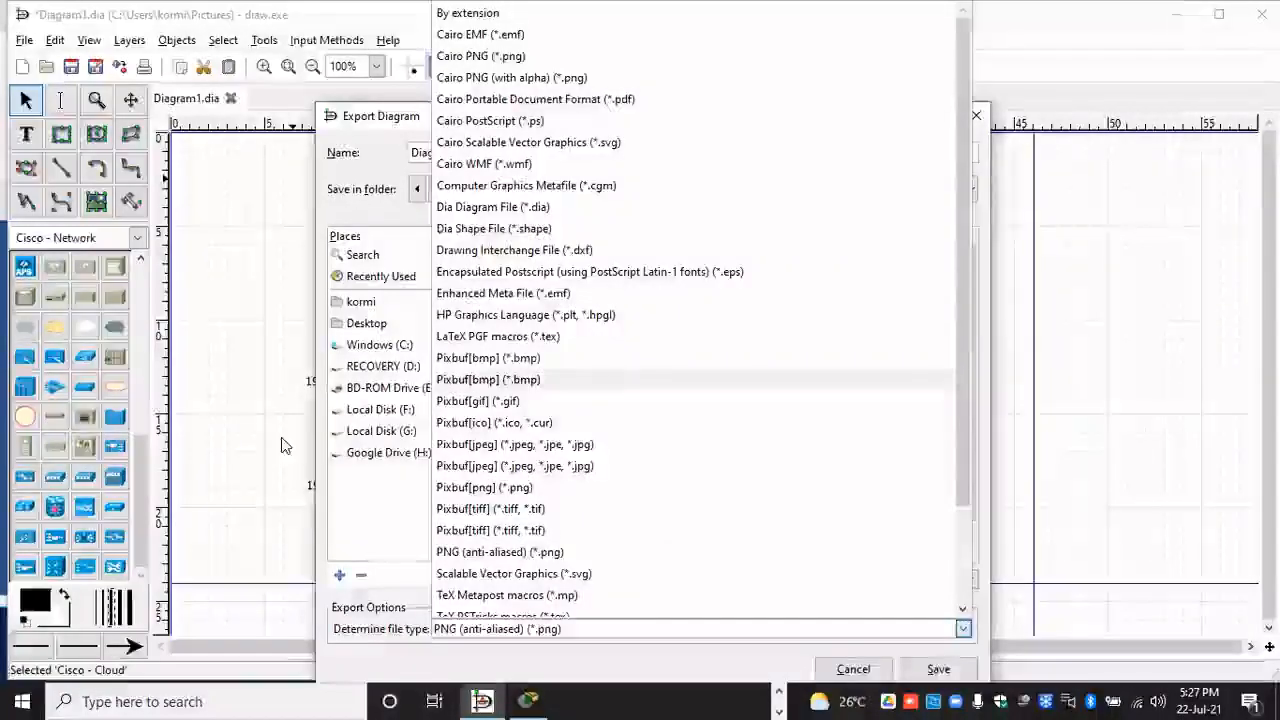
click(1065, 21)
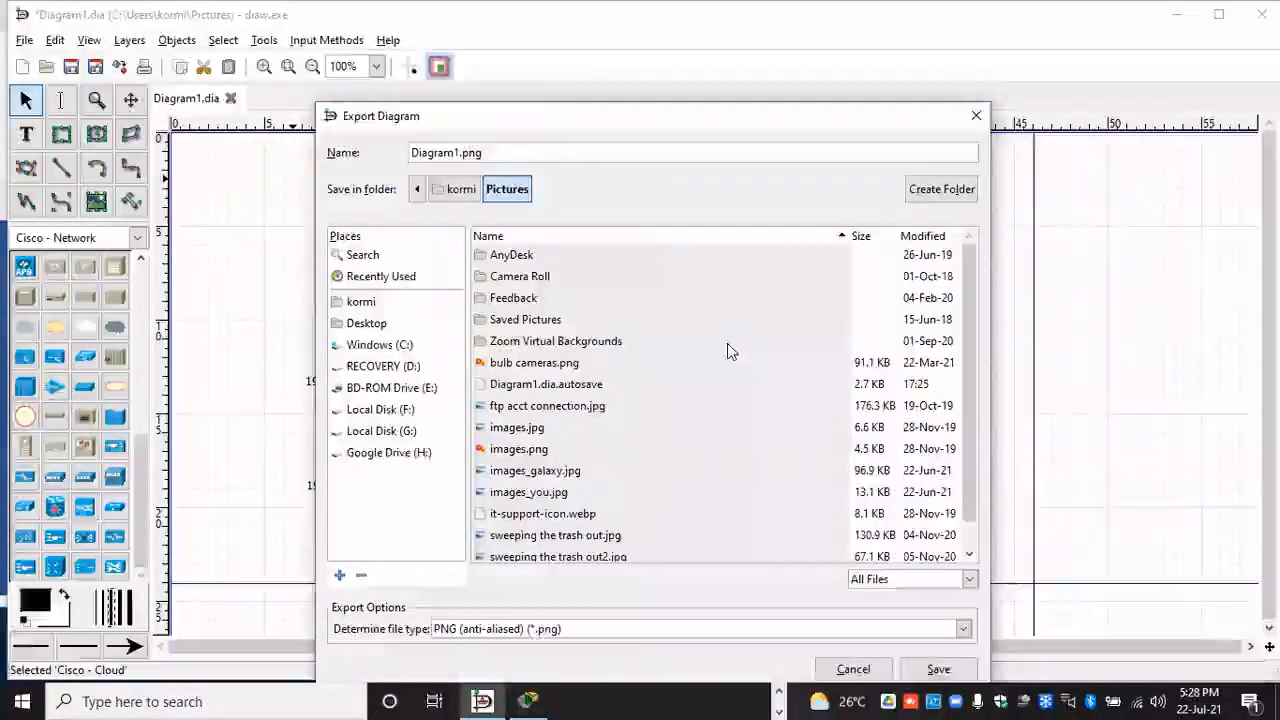
Step: Name the exported image file SmallBusinessClient.png
click(459, 152)
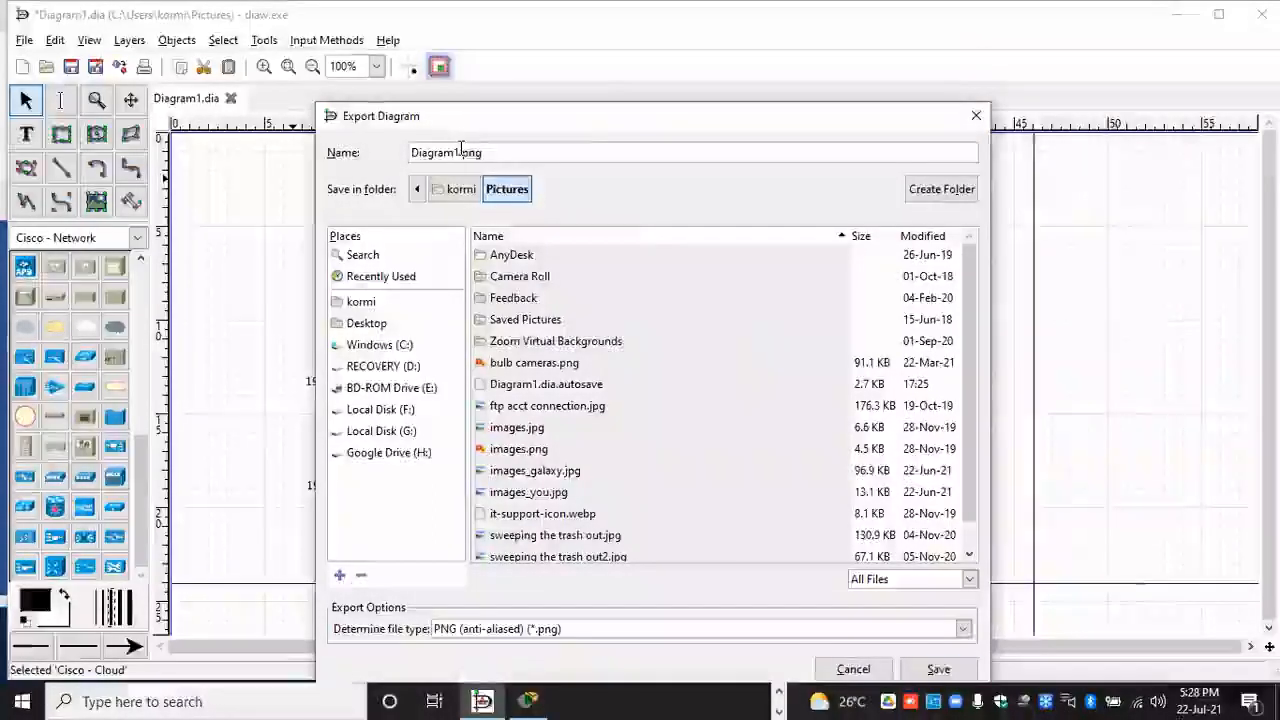
double_click(459, 152)
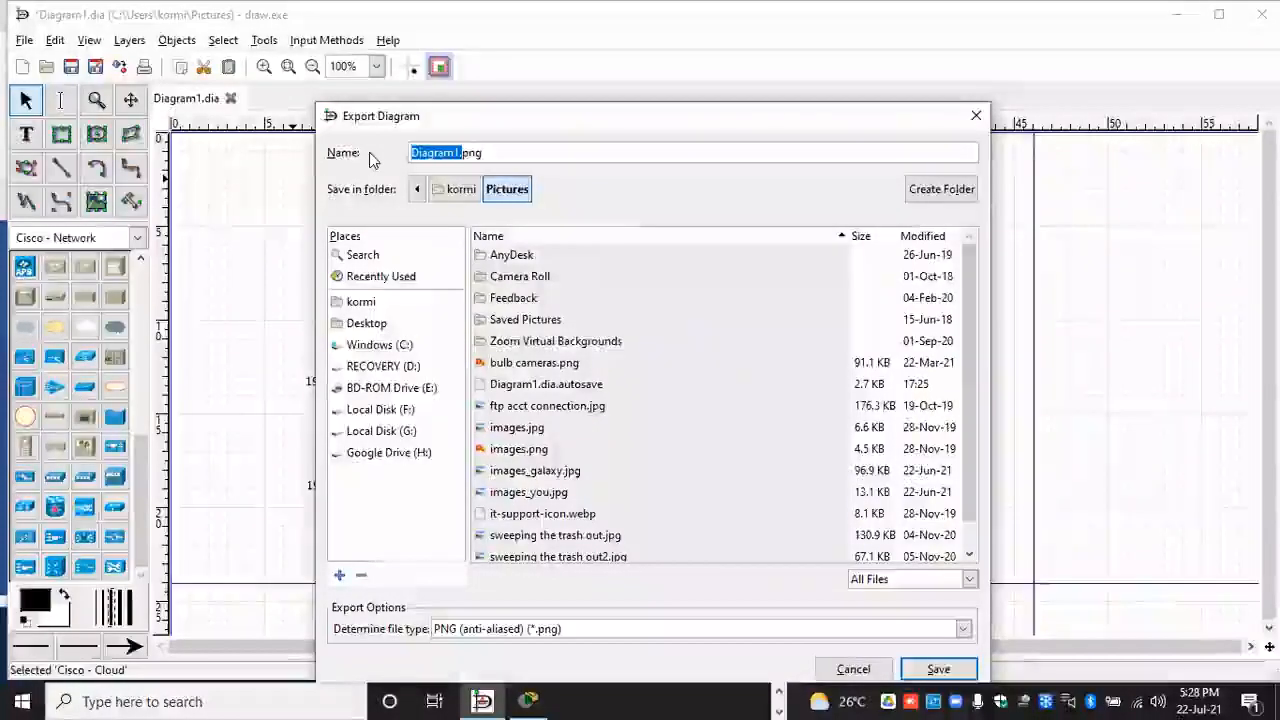
text(TEMP)
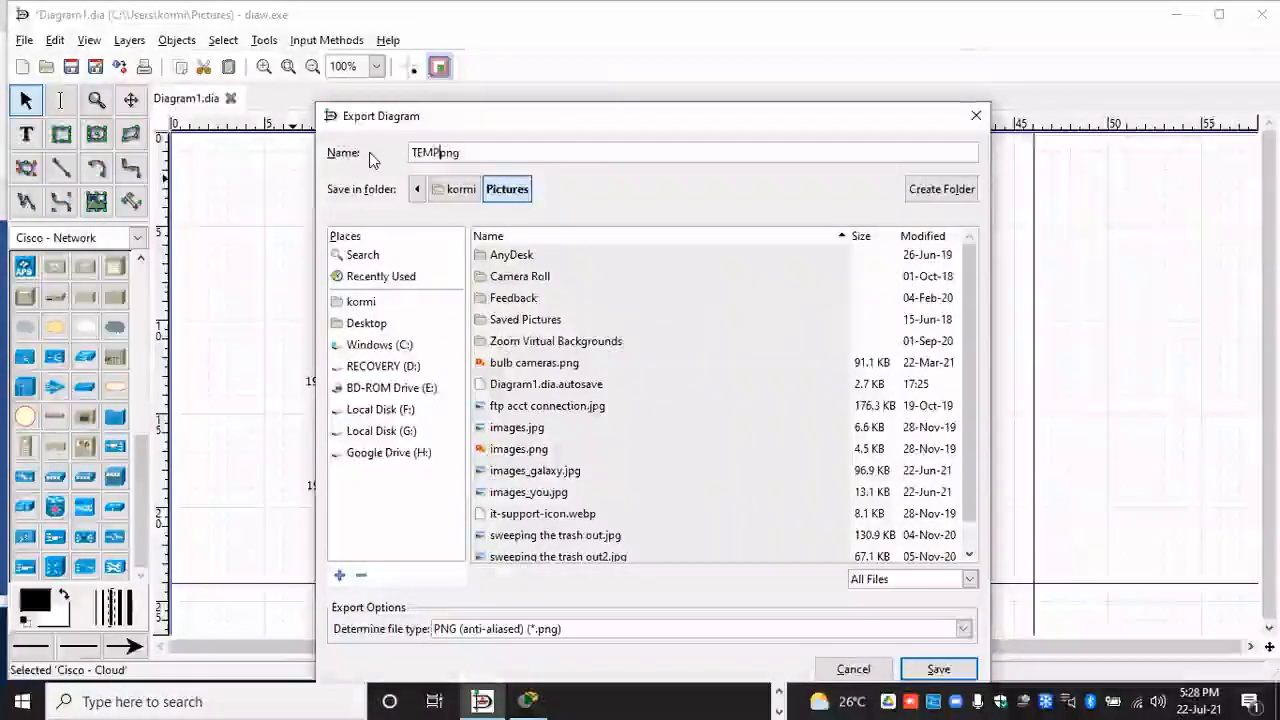
key(BackSpace)
key(BackSpace)
key(BackSpace)
key(BackSpace)
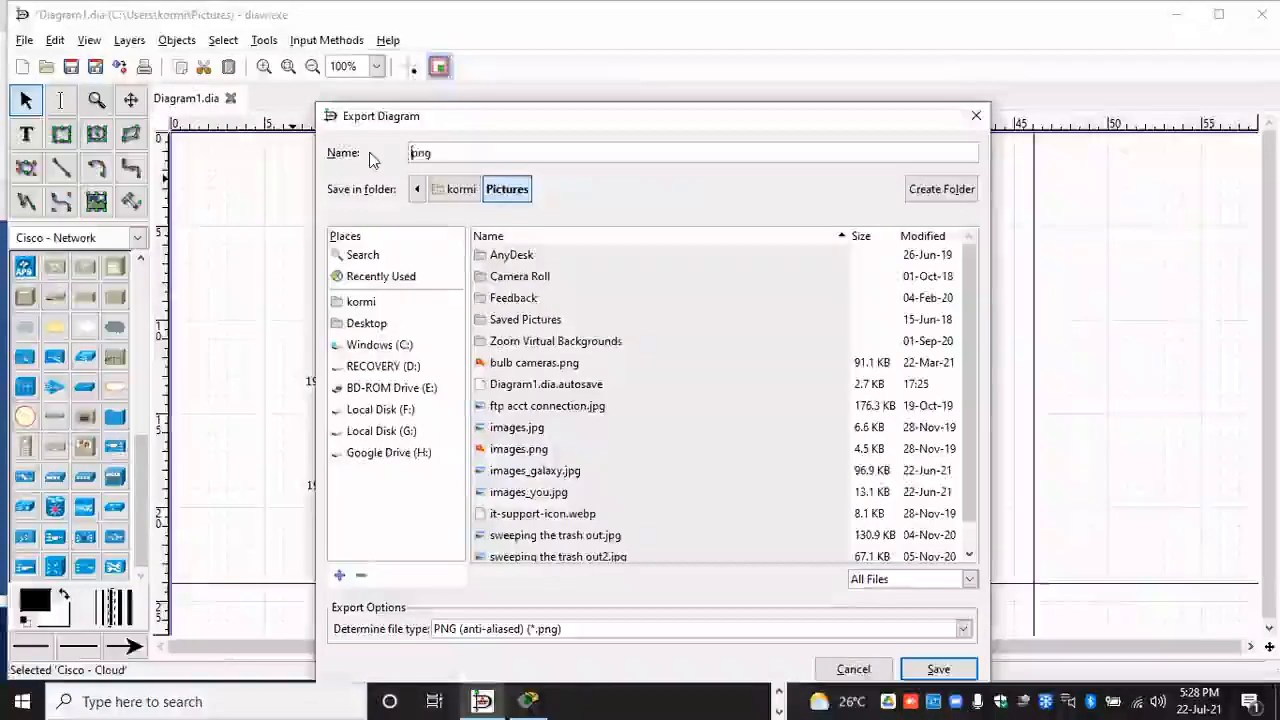
text(Sn)
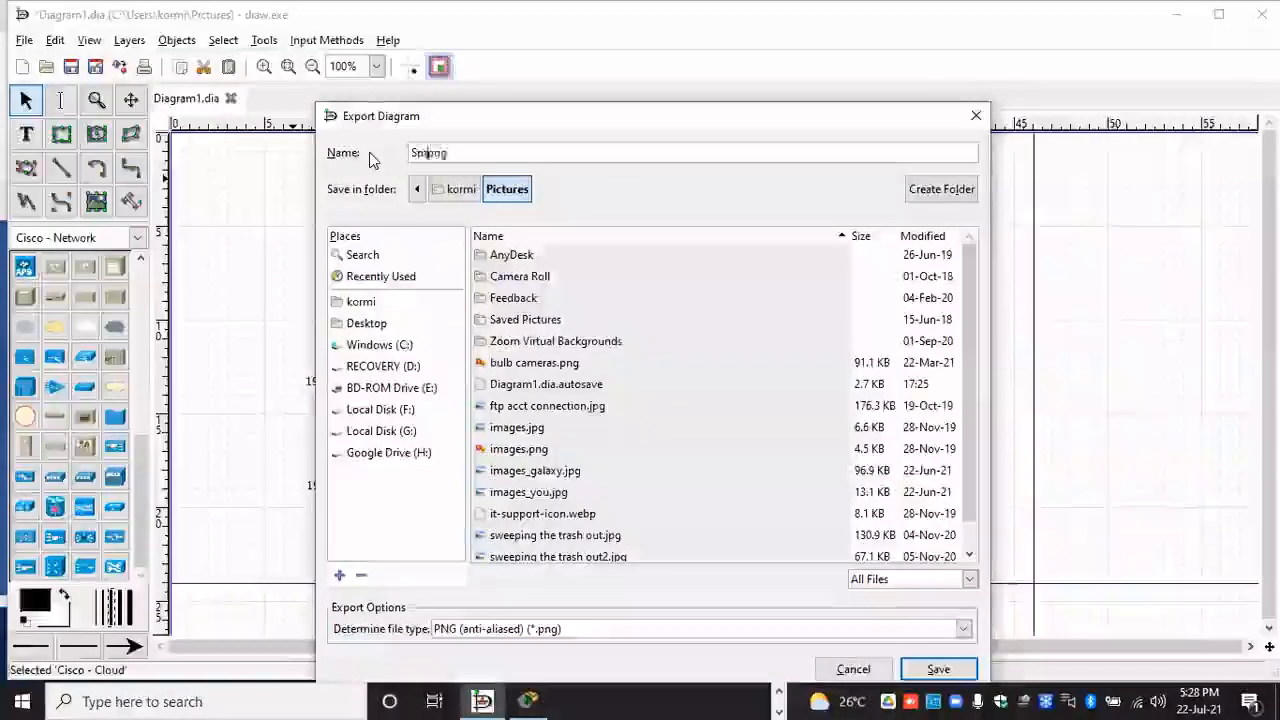
text(allC)
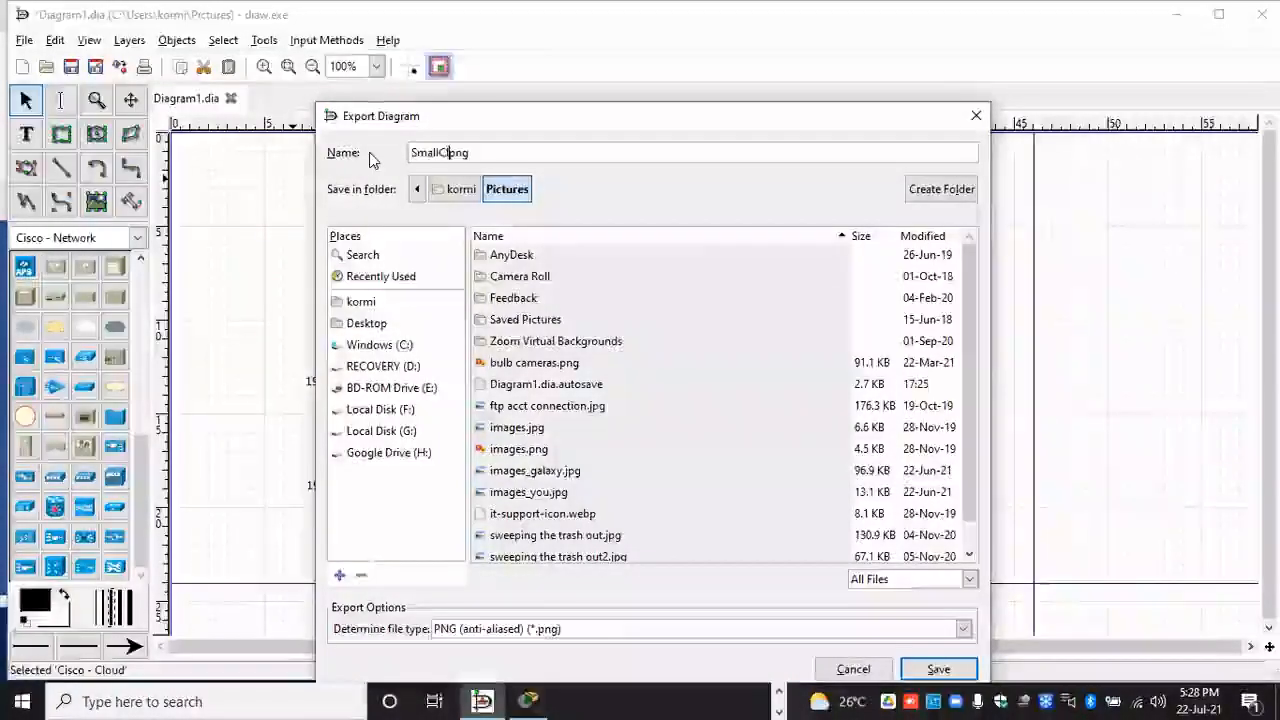
key(BackSpace)
text(Bu)
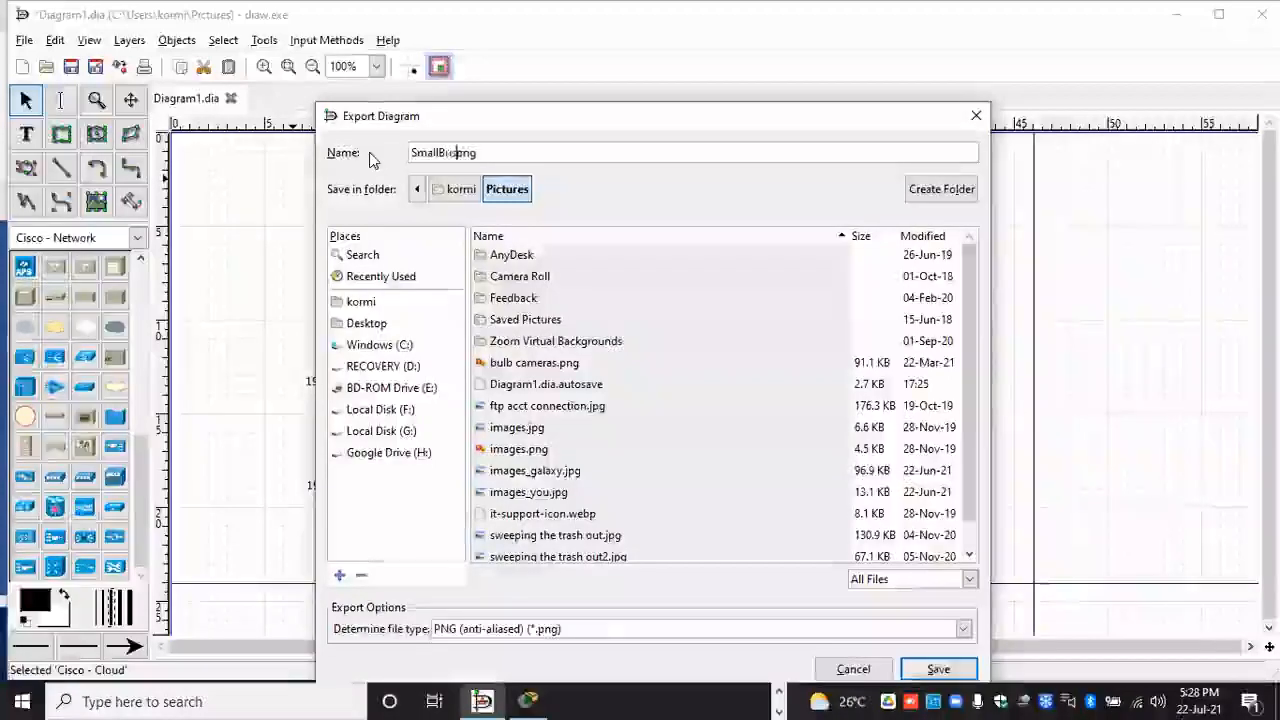
text(sinessC)
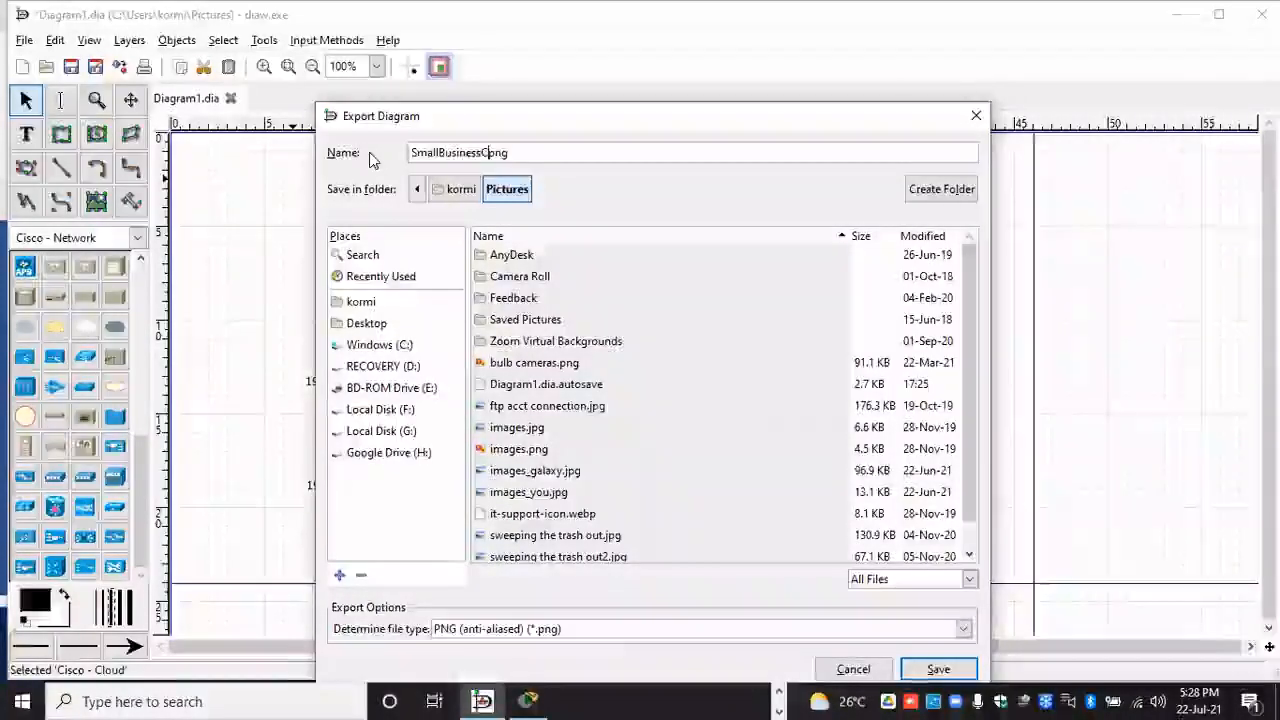
text(lient)
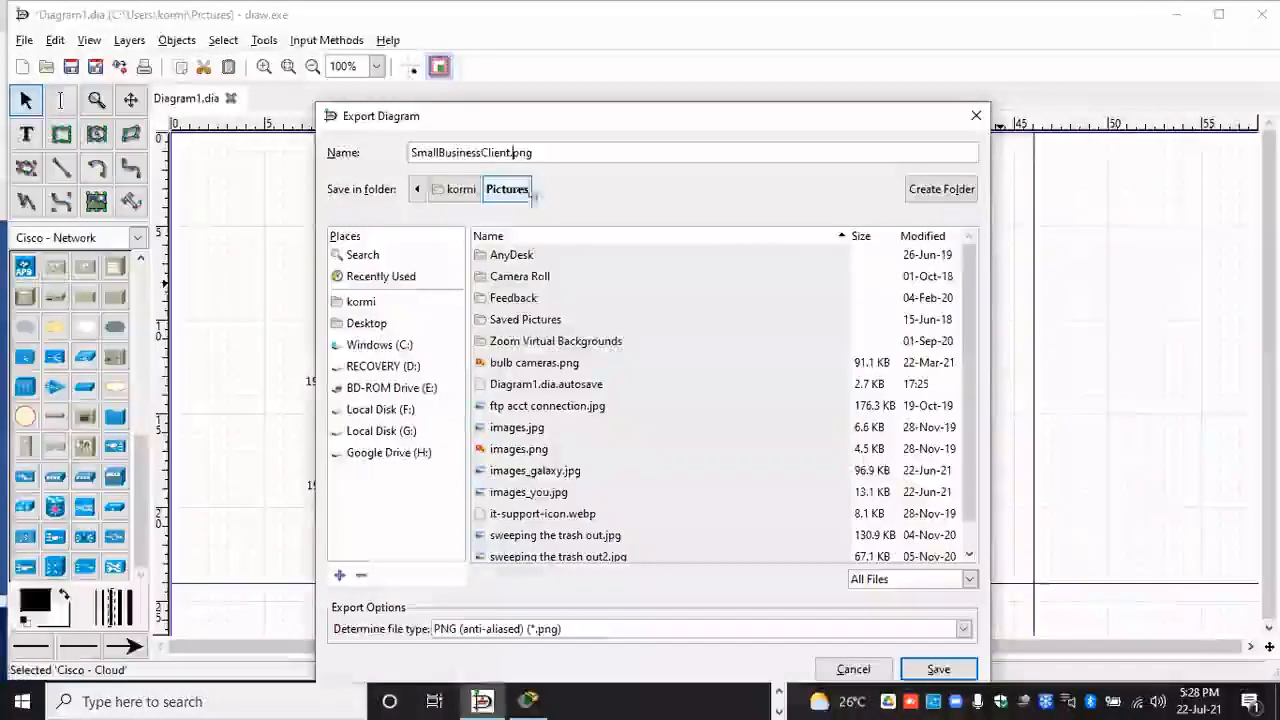
Step: Create a folder named Business inside Pictures and export SmallBusinessClient.png into it with the suggested image dimensions
click(930, 188)
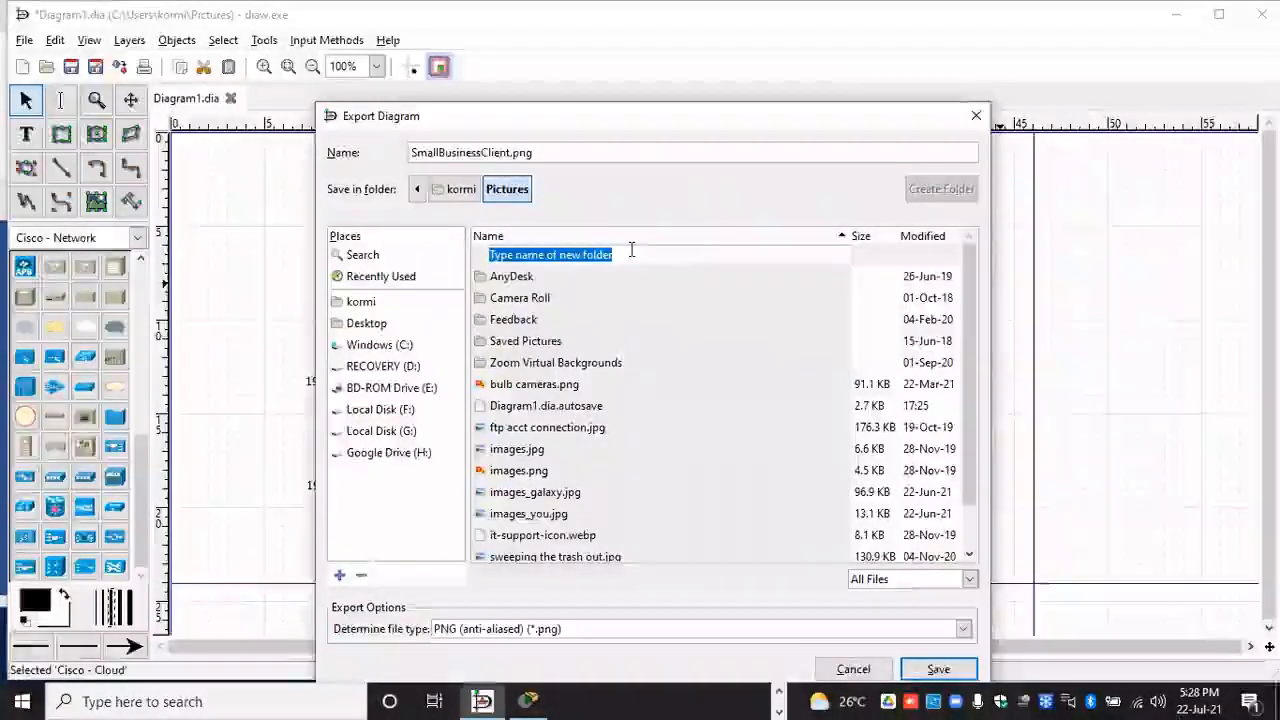
text(bU)
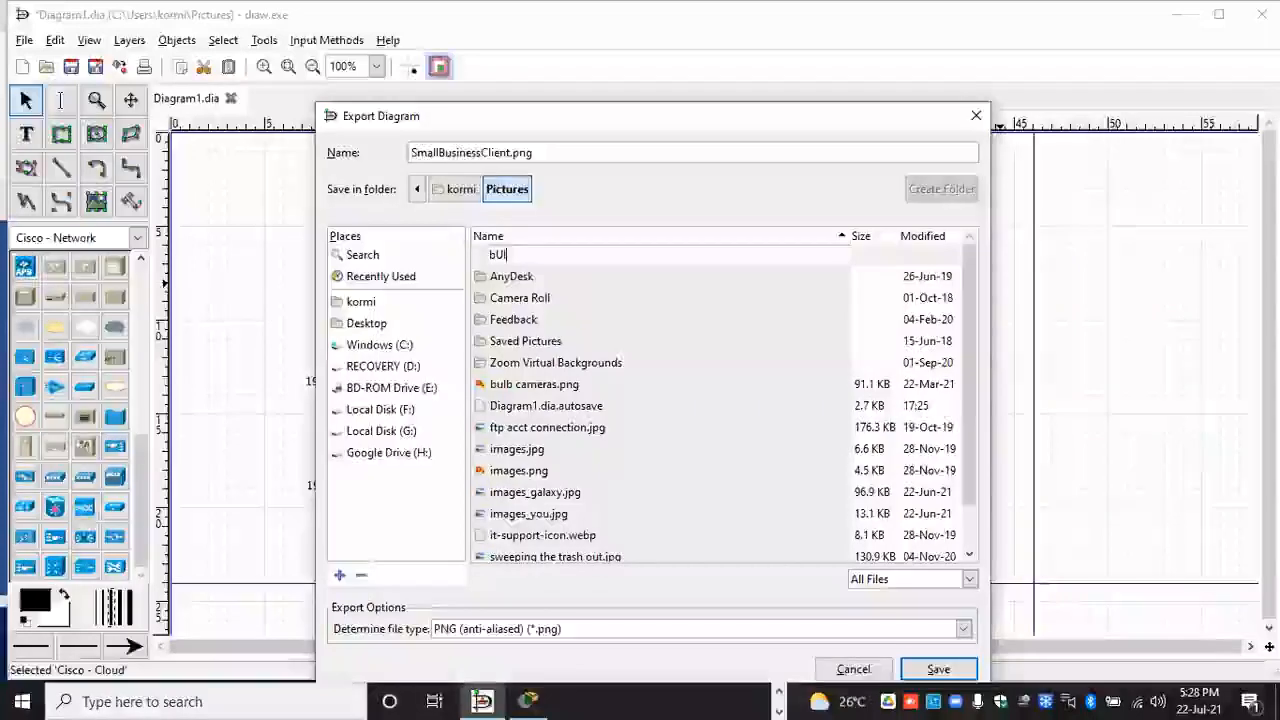
key(BackSpace)
key(BackSpace)
text(Bui)
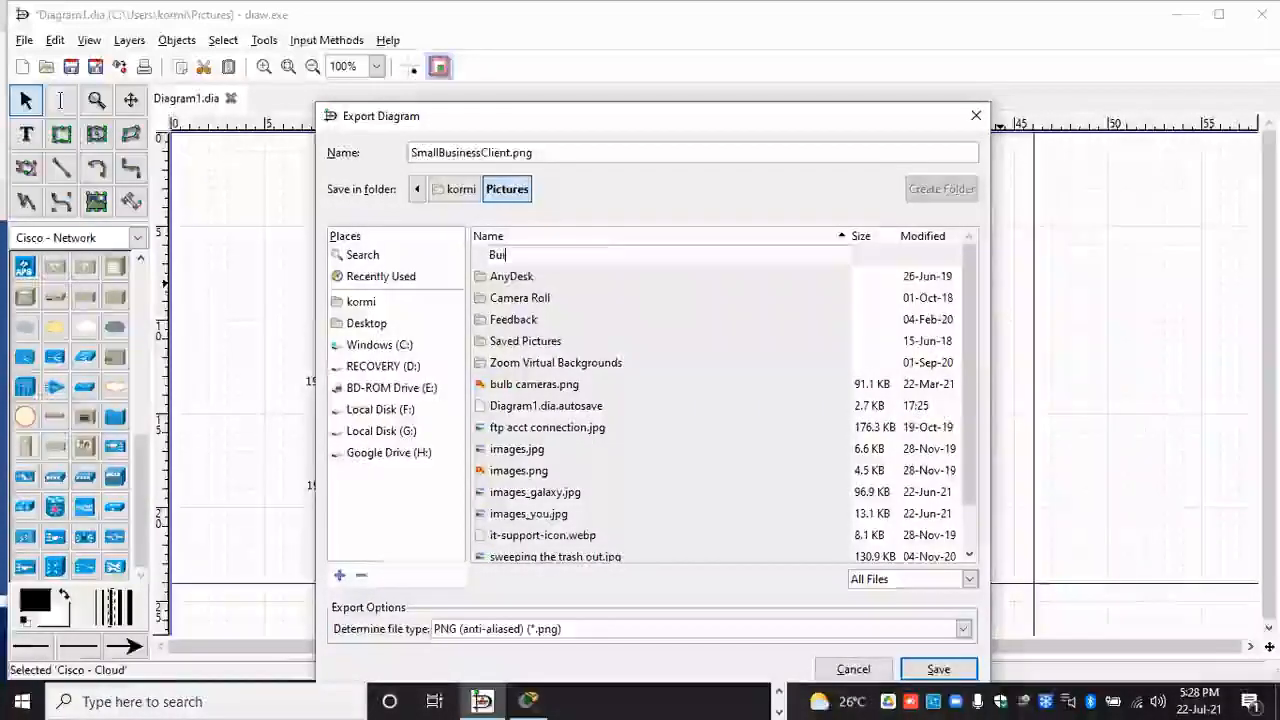
key(BackSpace)
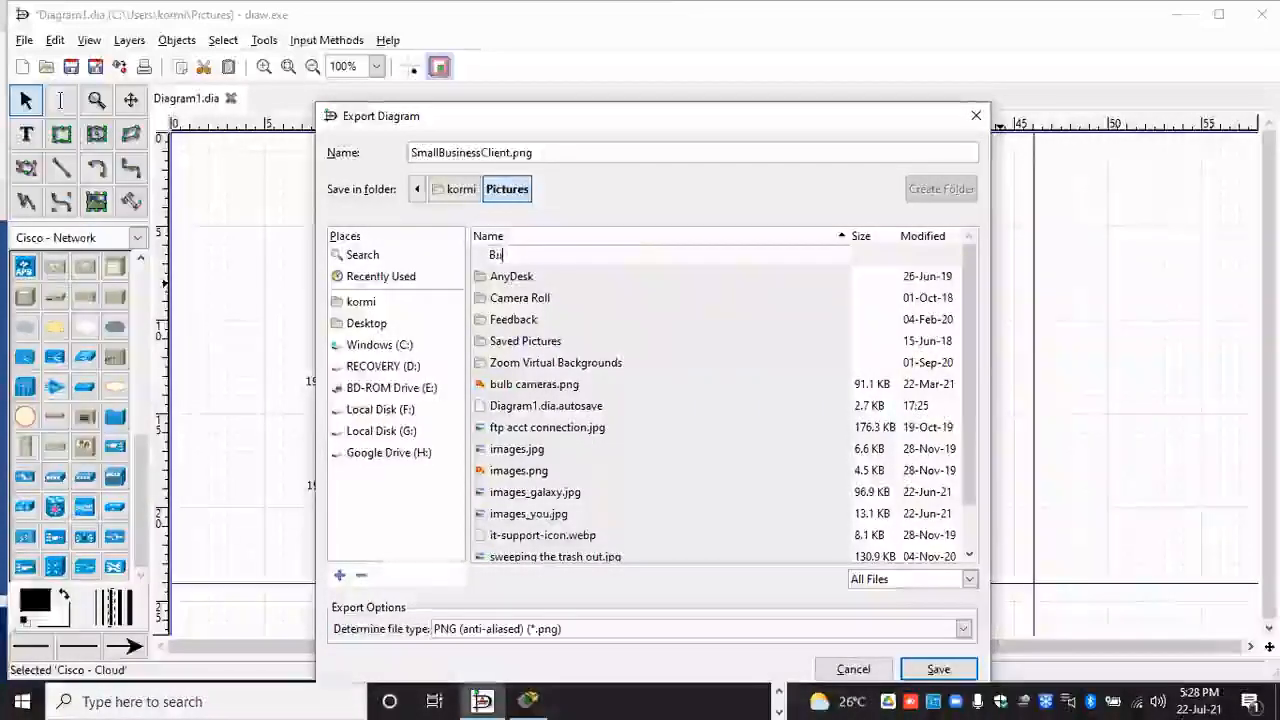
text(sine)
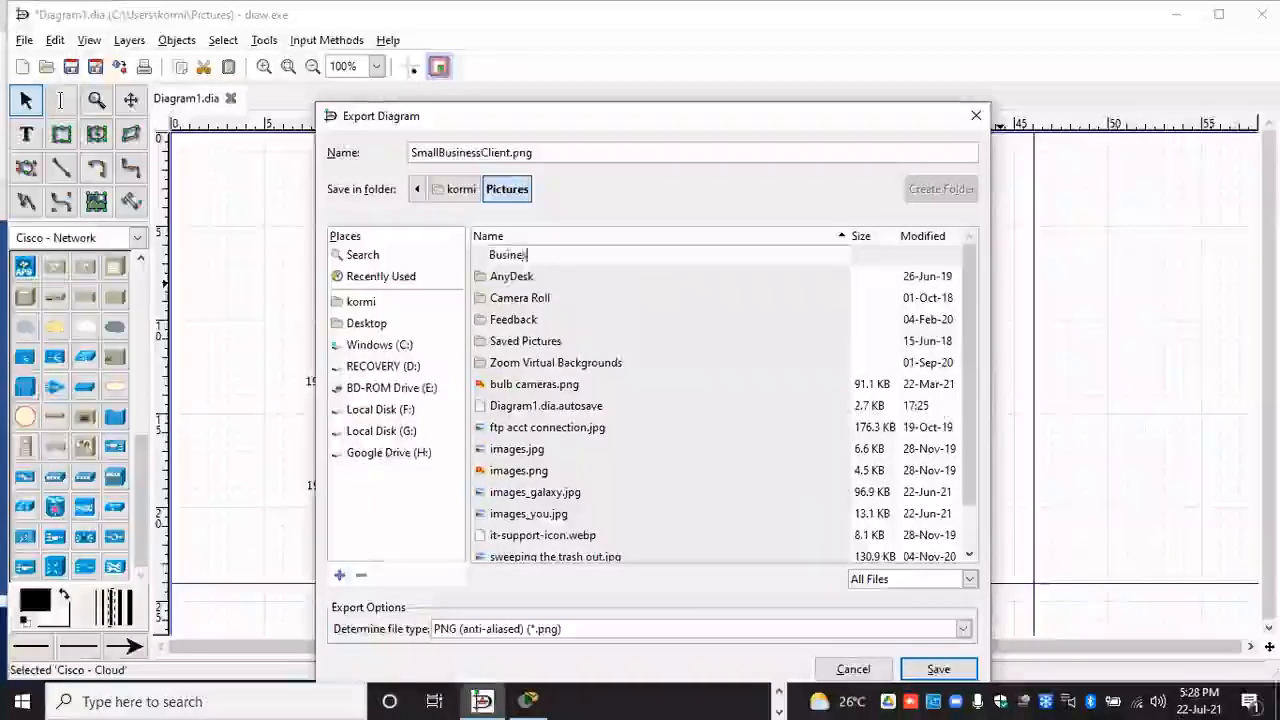
text(ss)
key(Return)
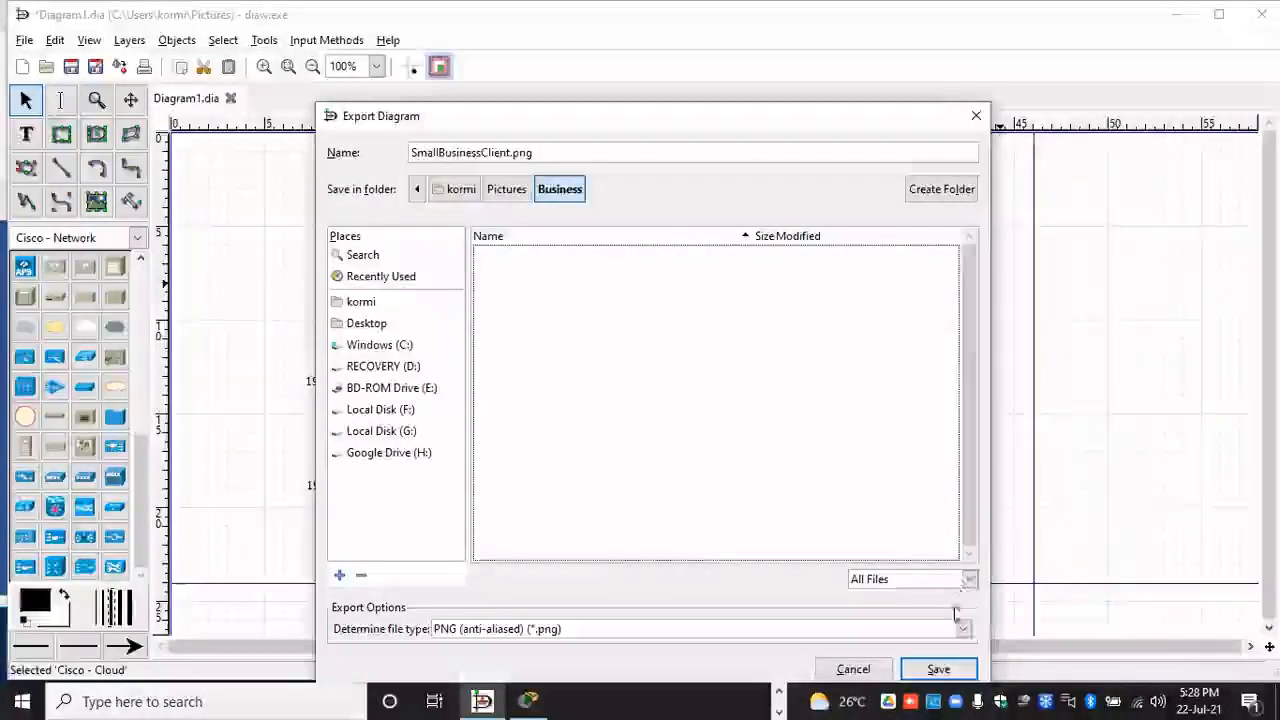
click(938, 670)
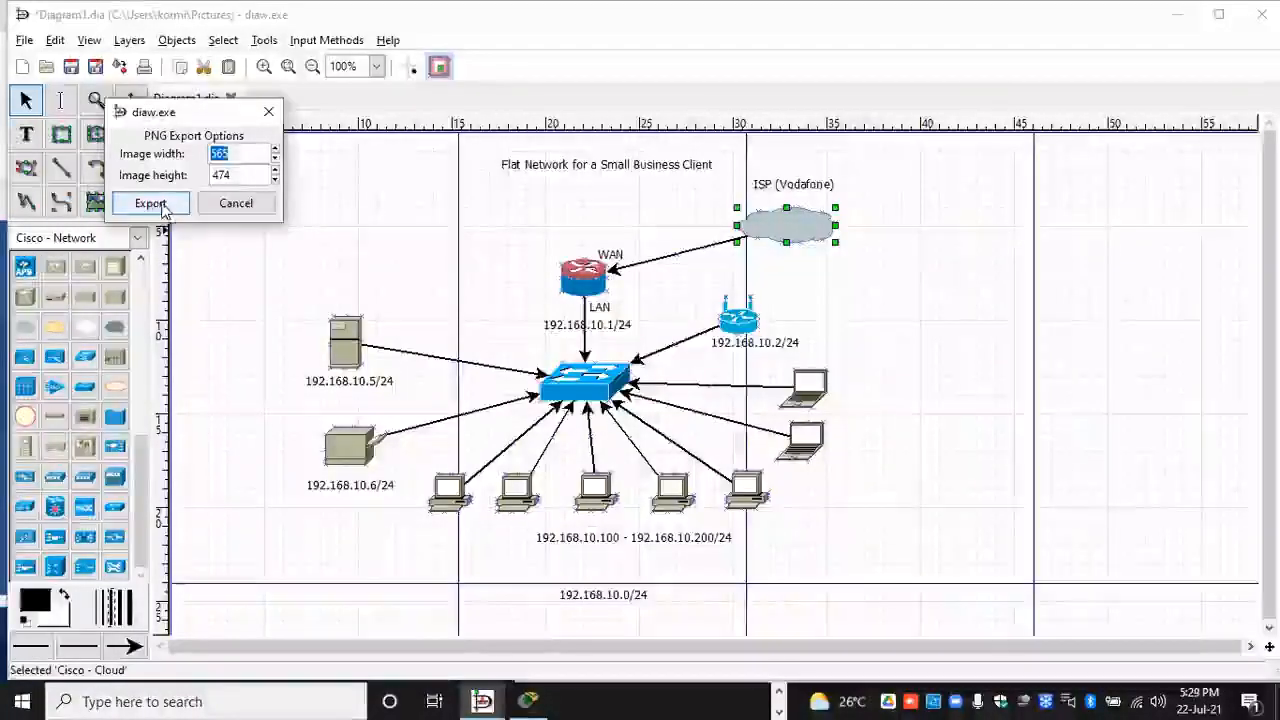
click(161, 206)
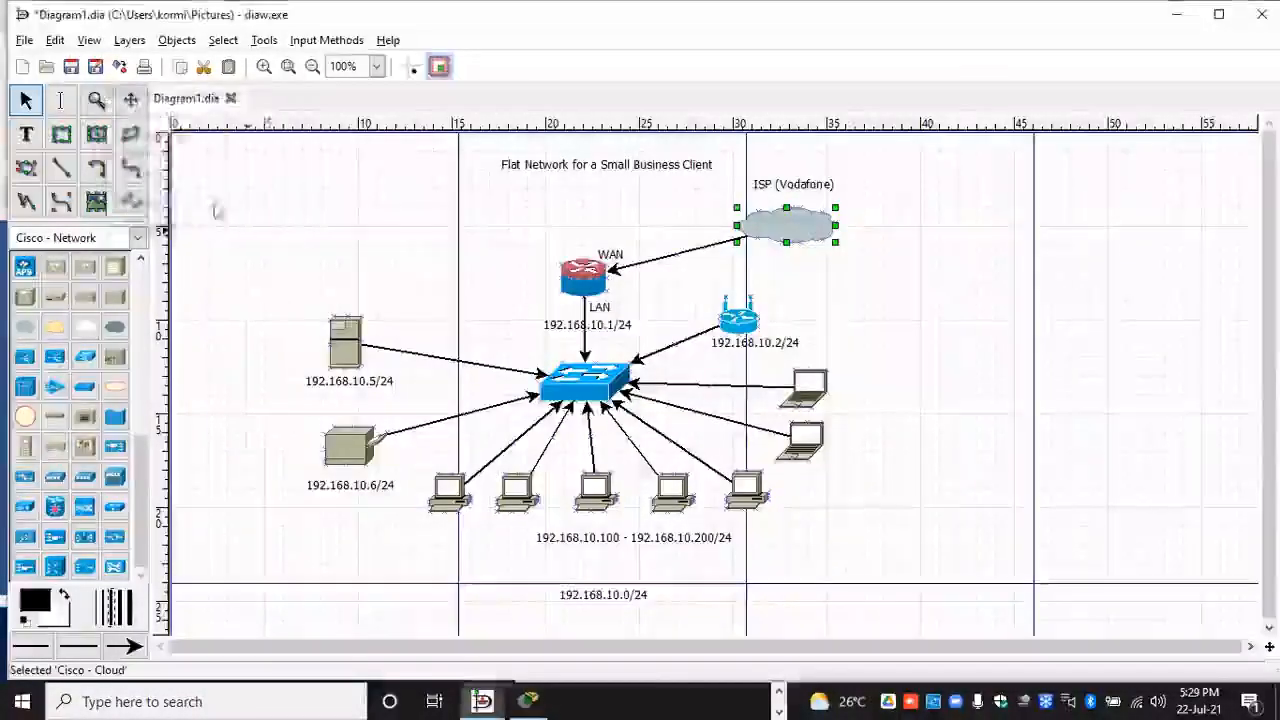
Step: Switch to File Explorer and open SmallBusinessClient from the Business folder in Pictures to inspect the exported image
click(779, 692)
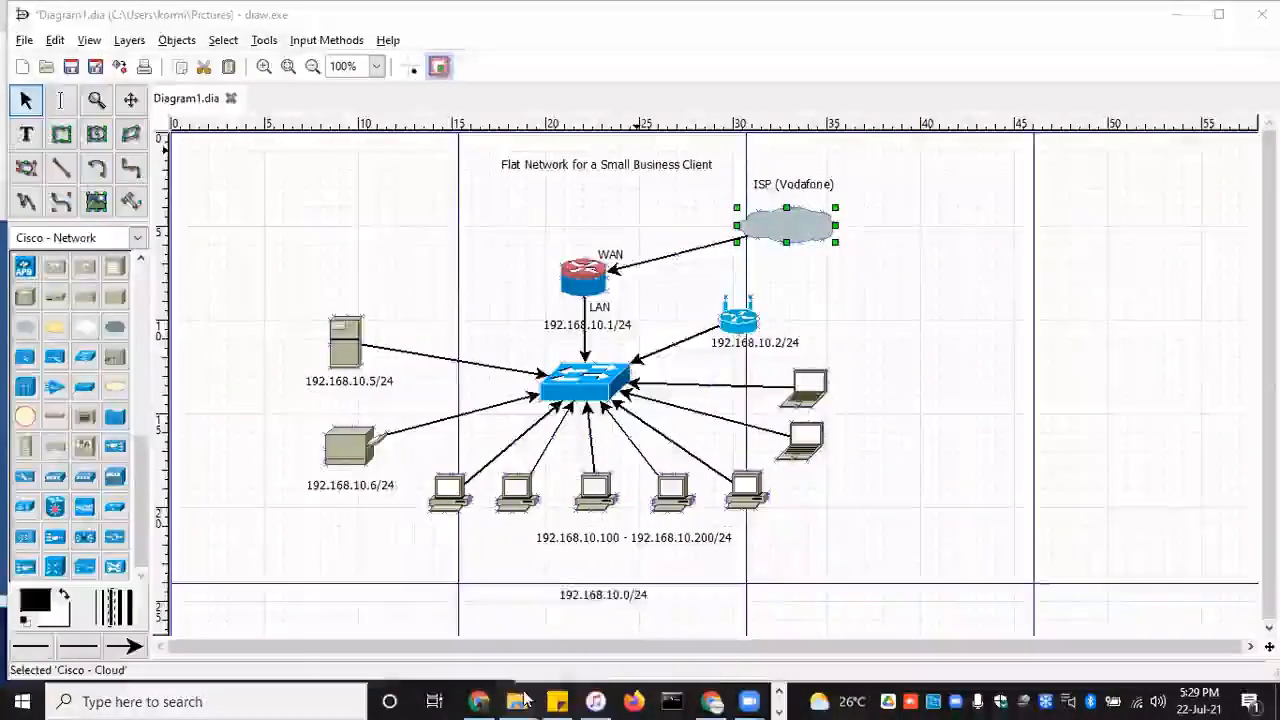
mouse_move(520, 700)
click(405, 610)
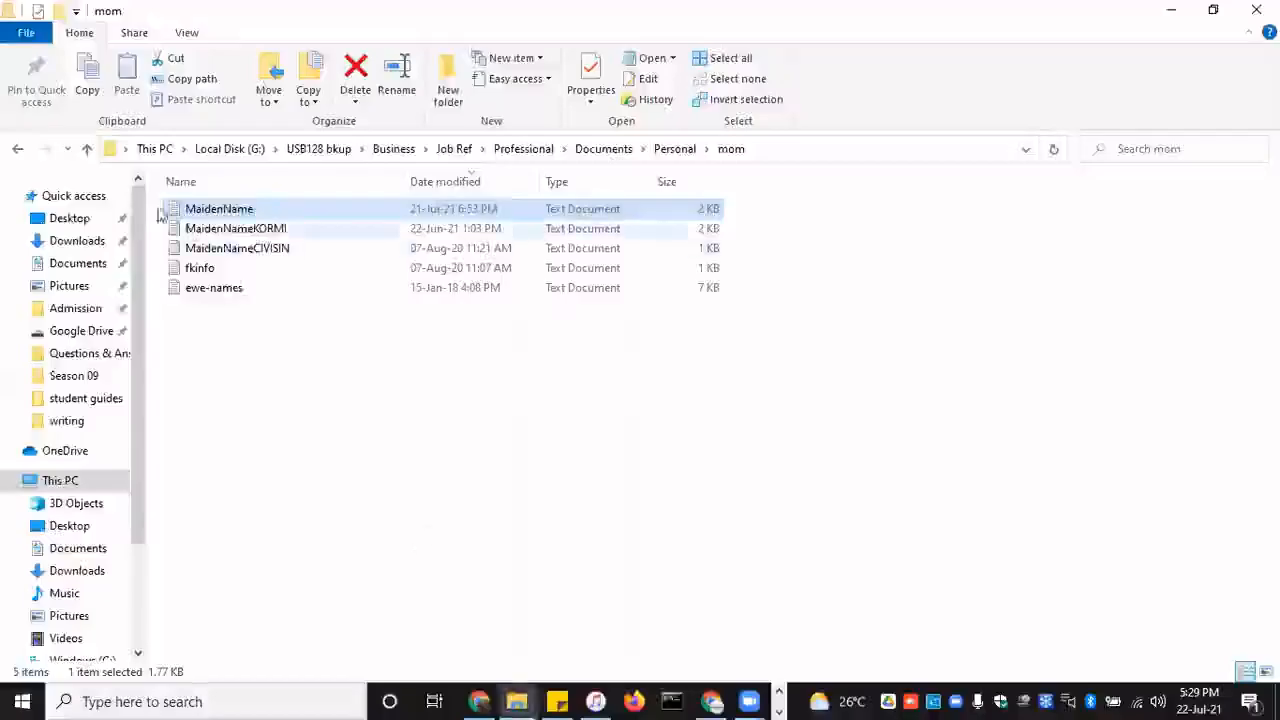
click(17, 148)
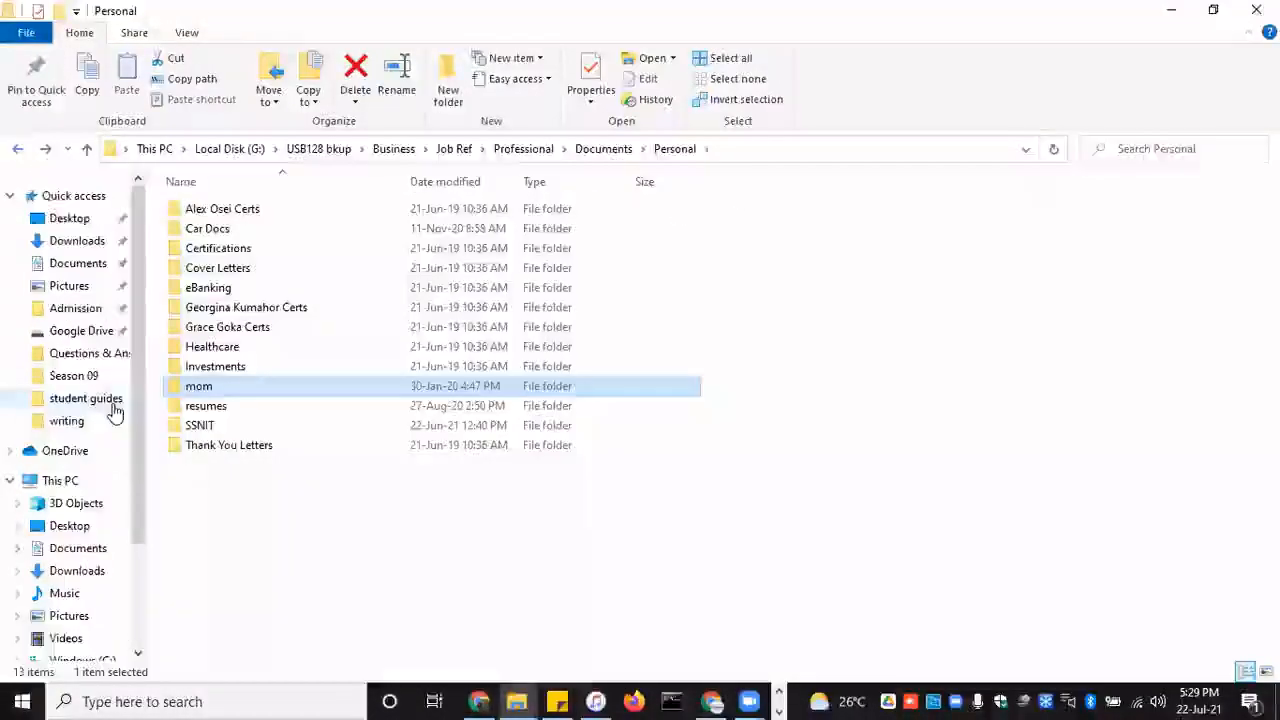
click(70, 287)
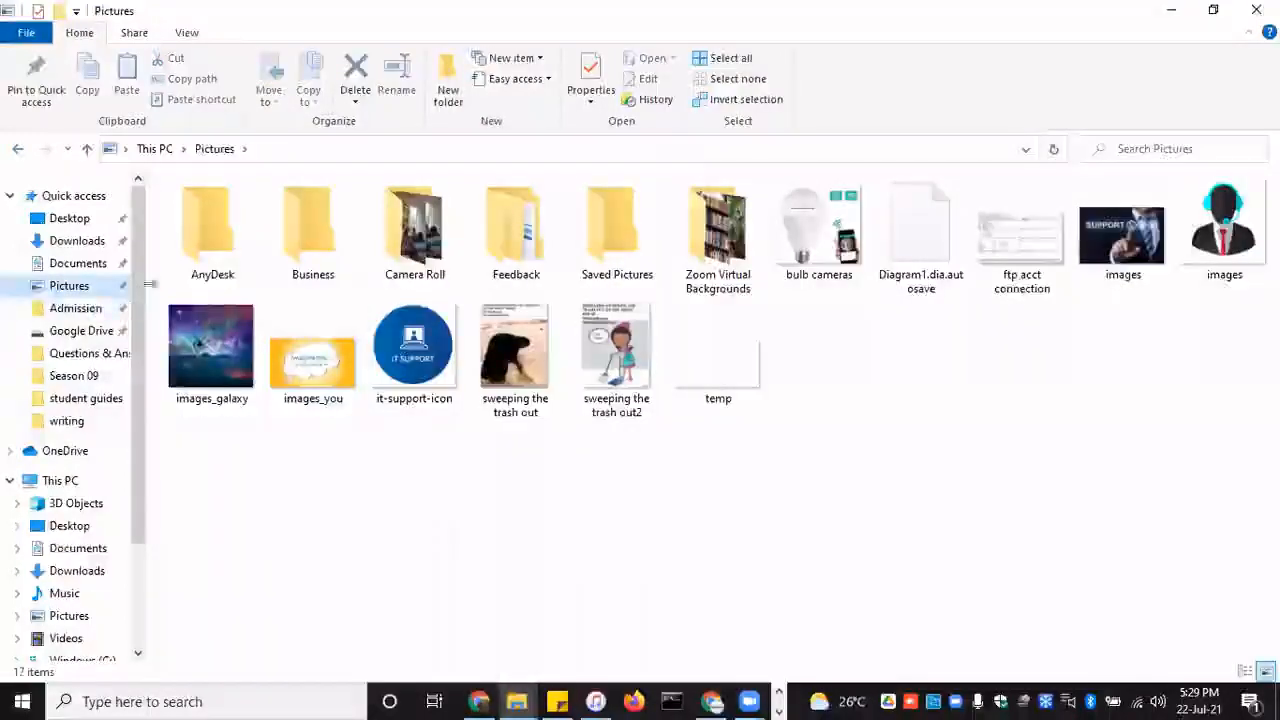
double_click(312, 228)
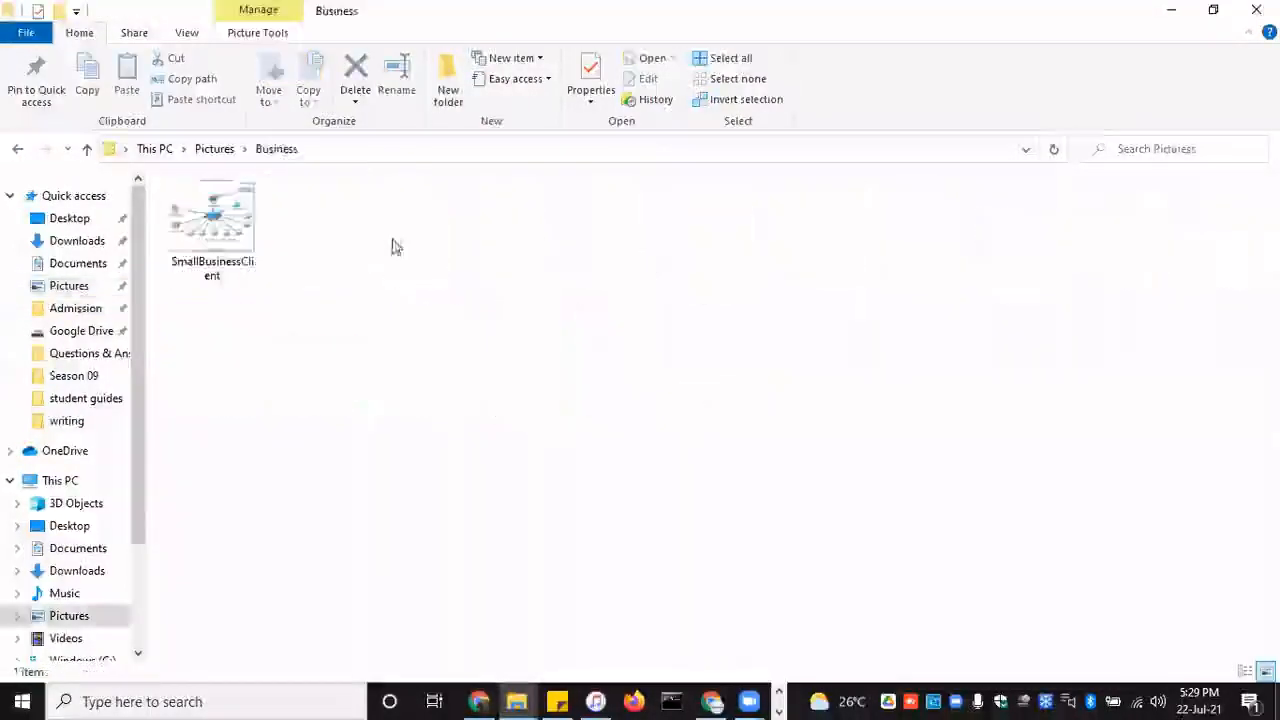
click(227, 238)
key(Return)
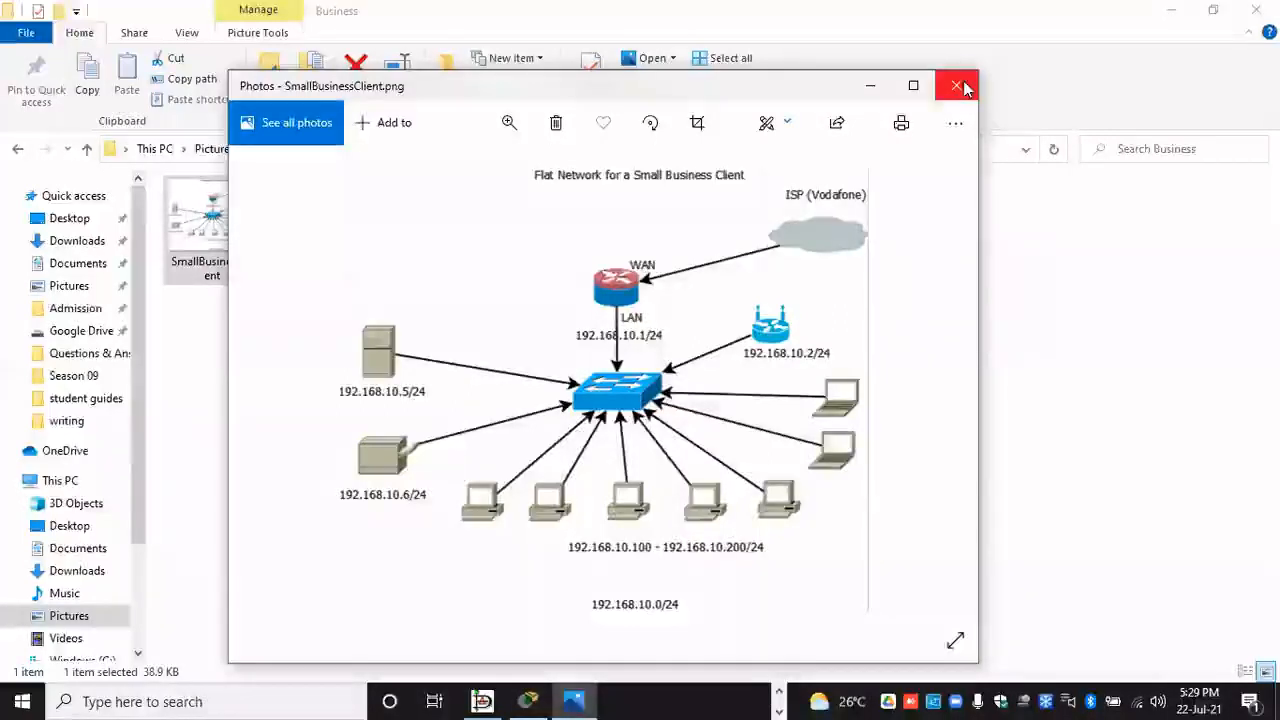
click(875, 94)
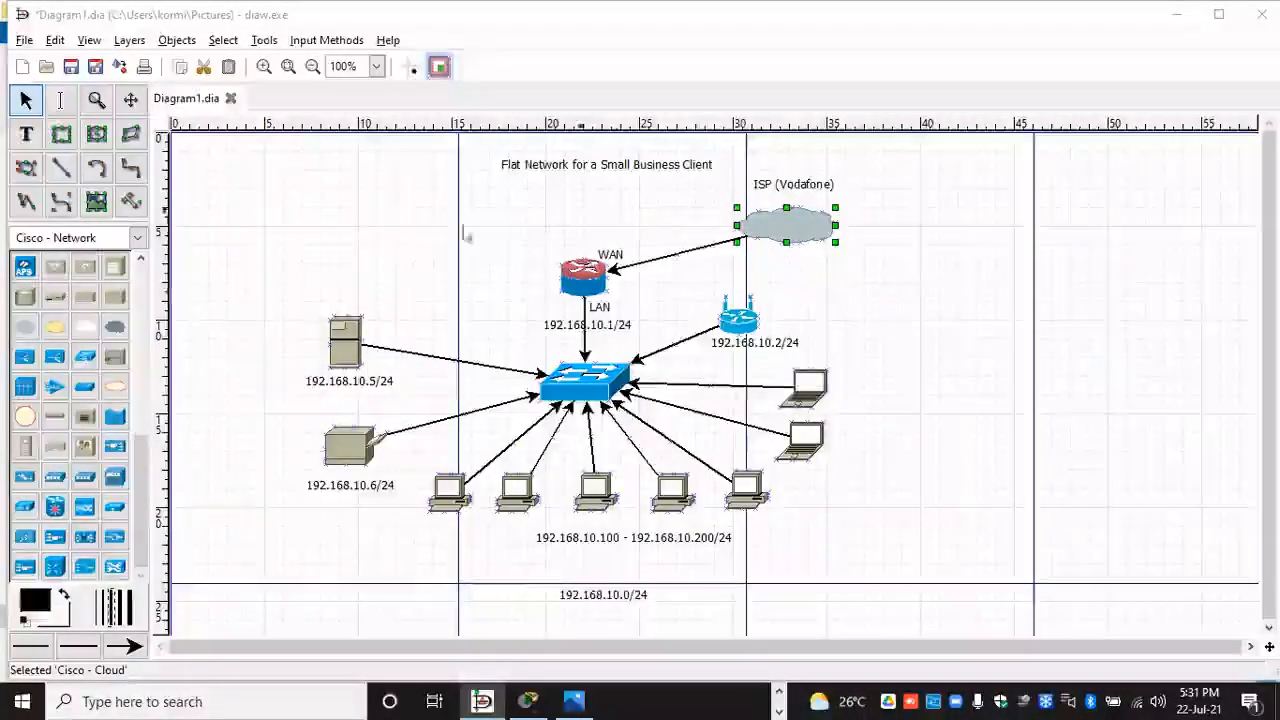
Step: Start another export of the network diagram, choosing Pixbuf[jpeg] (*.jpeg, *.jpe, *.jpg) as the file type
click(955, 280)
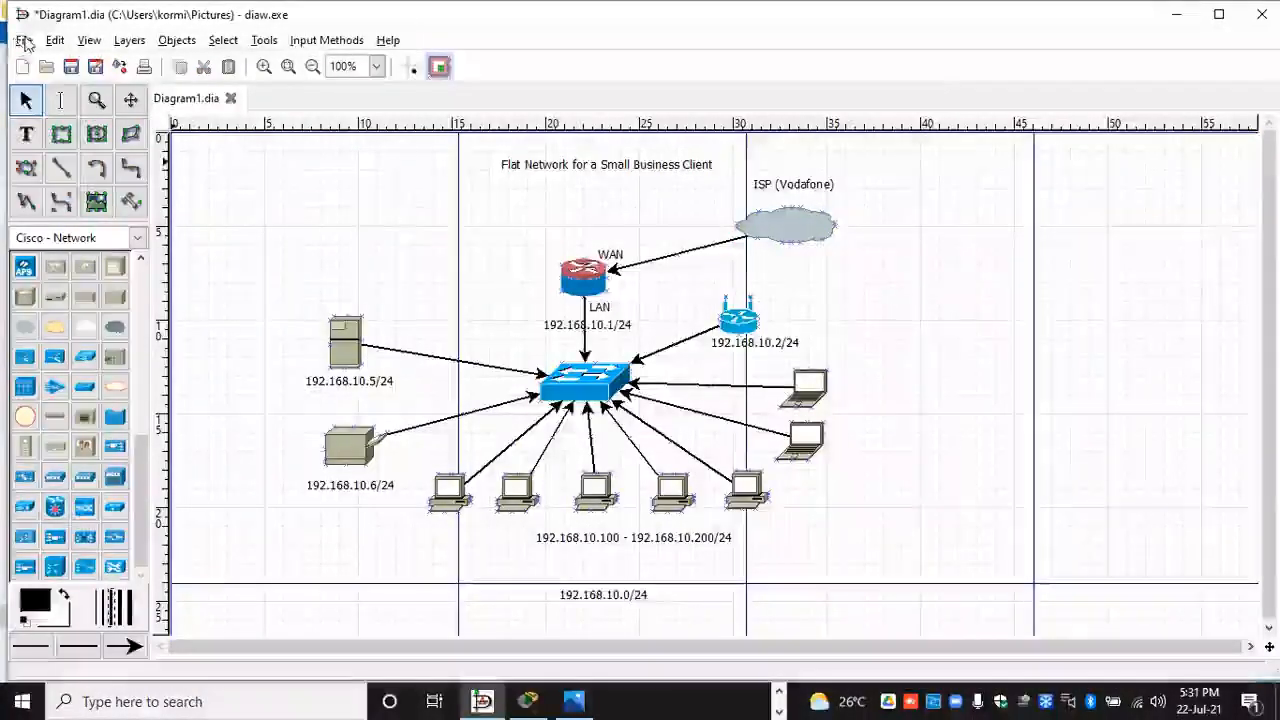
click(24, 40)
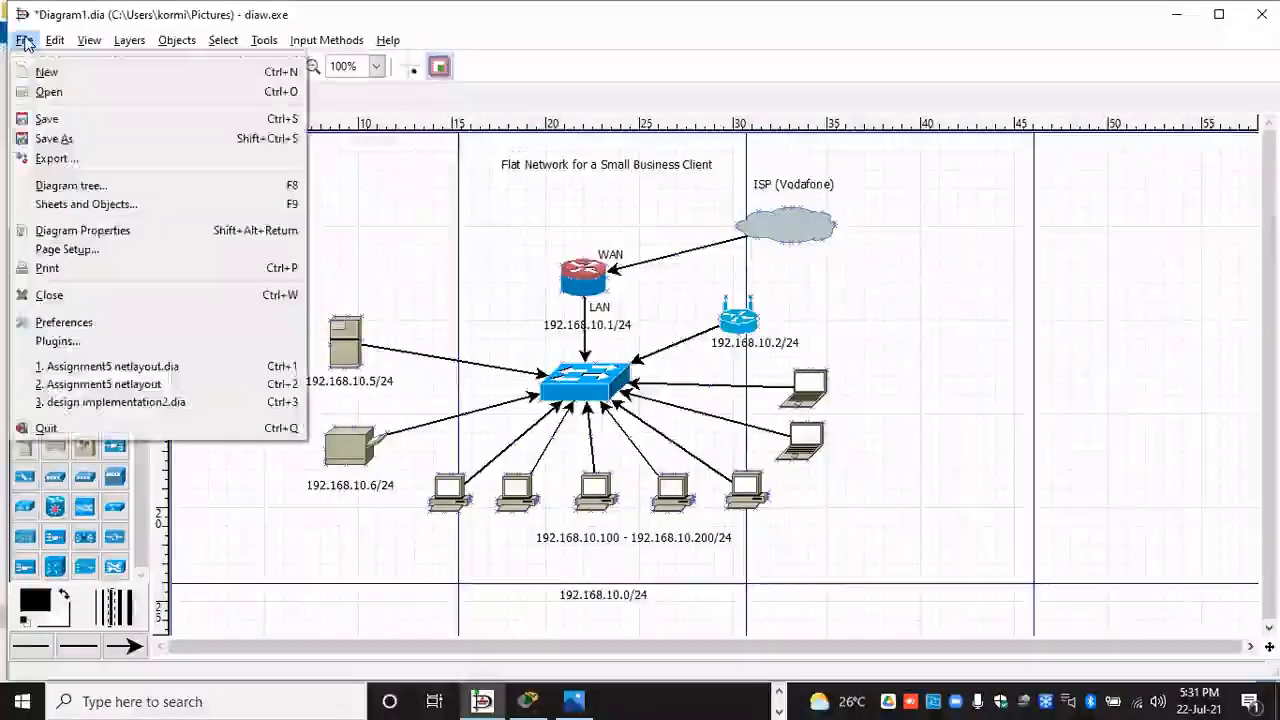
click(52, 158)
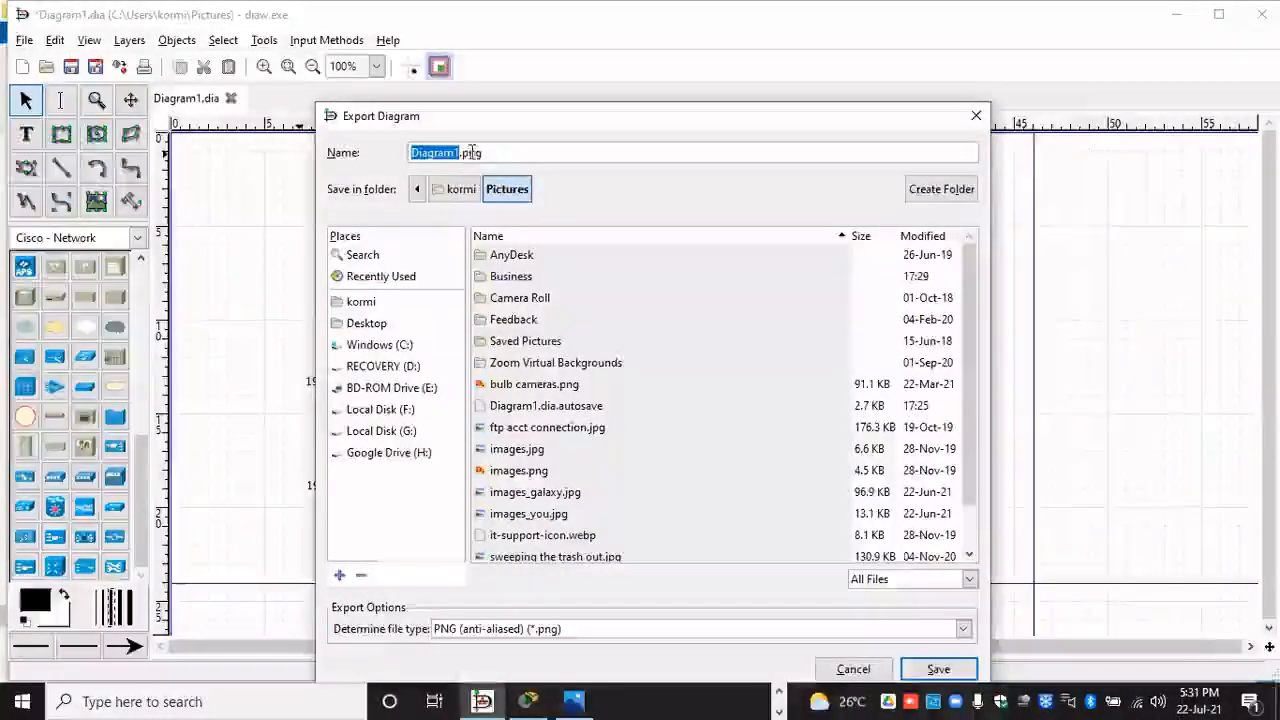
click(963, 628)
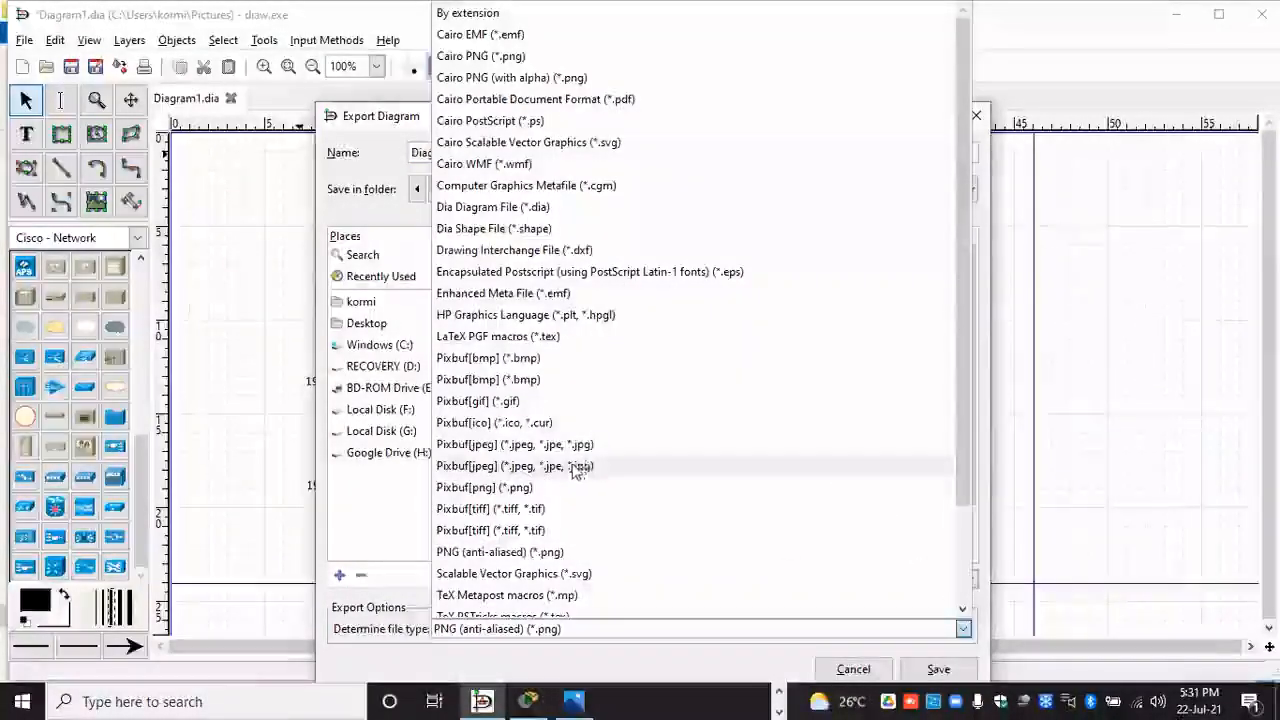
click(535, 447)
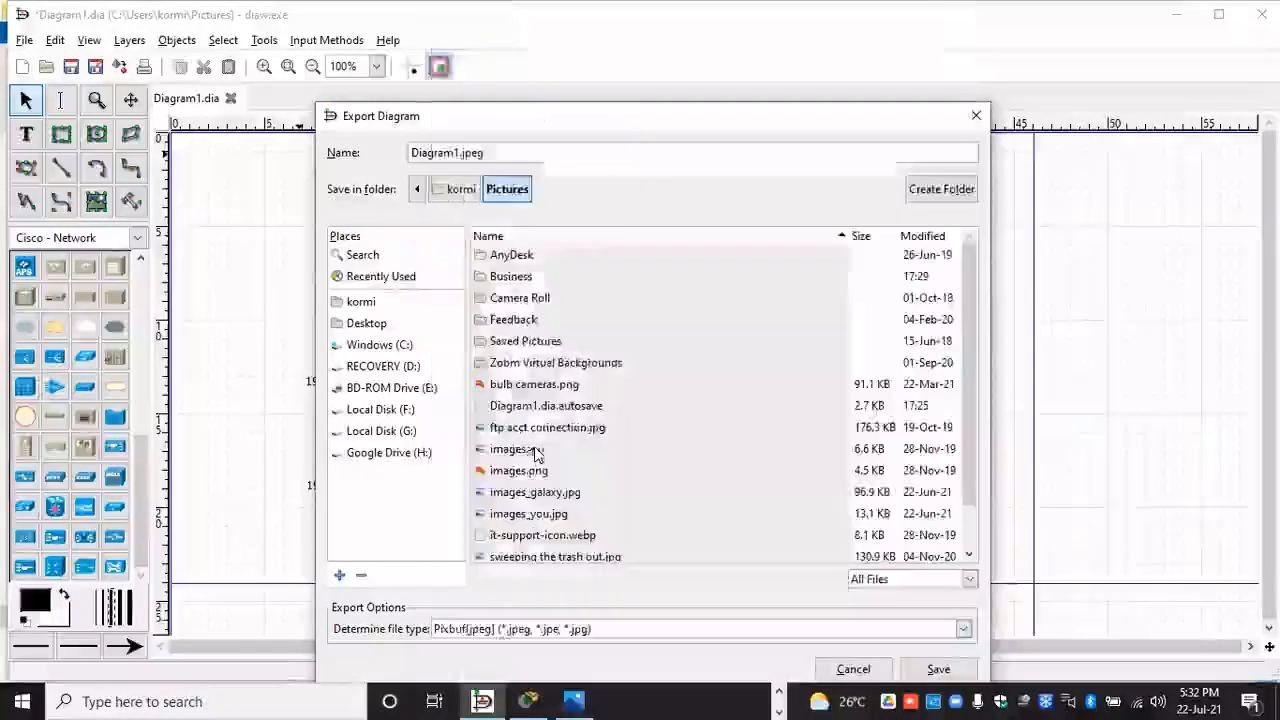
Step: Name the export SmallBusinessClient.jpeg and save it in the Pictures folder
click(456, 153)
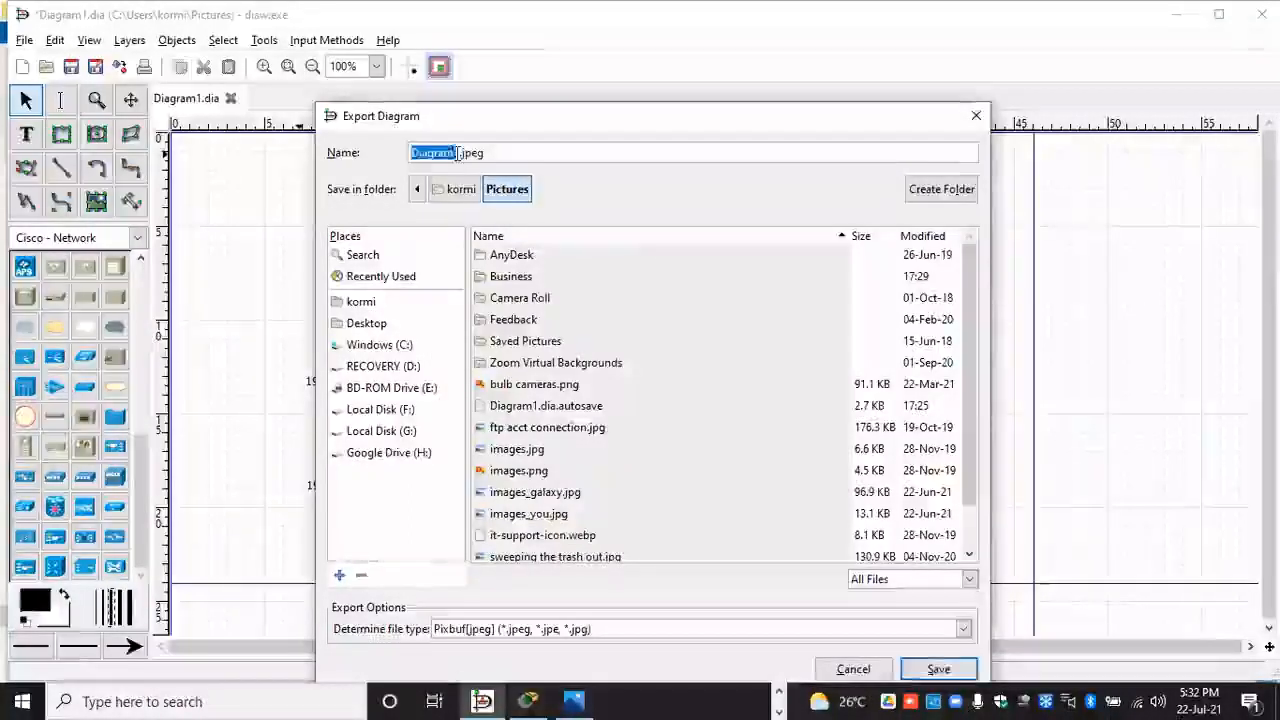
click(457, 153)
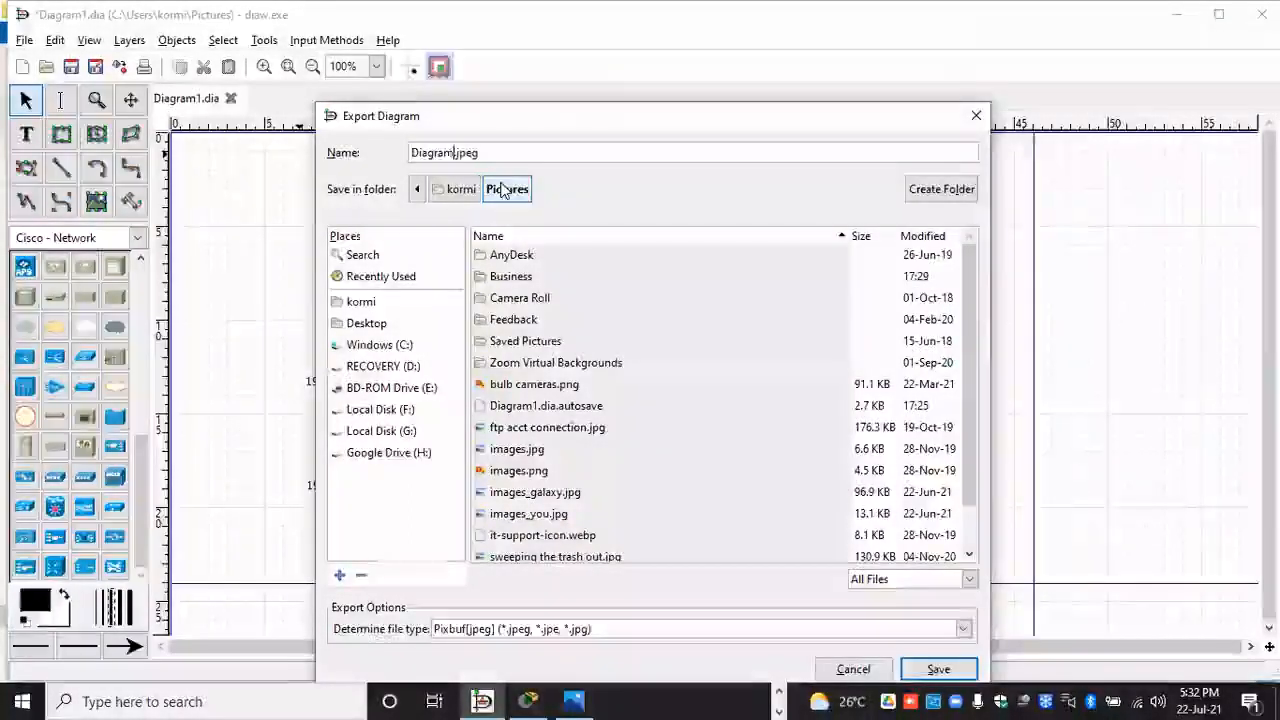
key(BackSpace)
key(BackSpace)
key(BackSpace)
key(BackSpace)
key(BackSpace)
key(BackSpace)
key(BackSpace)
key(BackSpace)
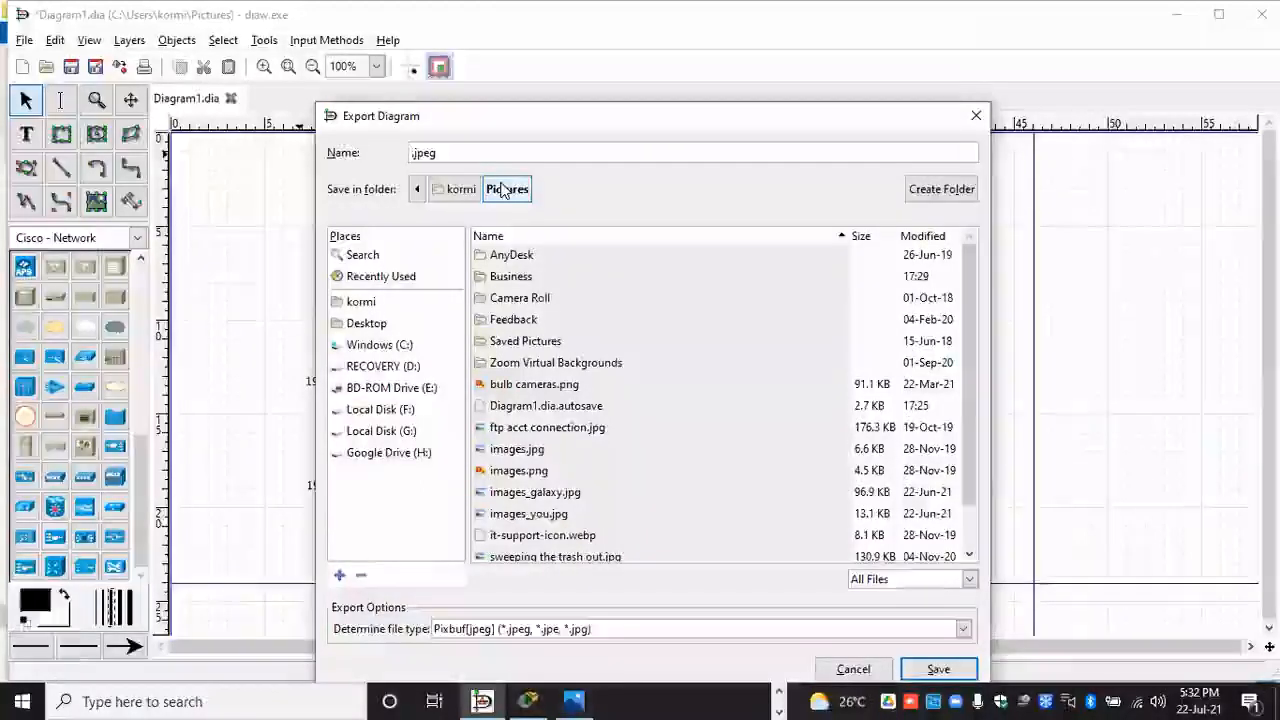
text(Smal)
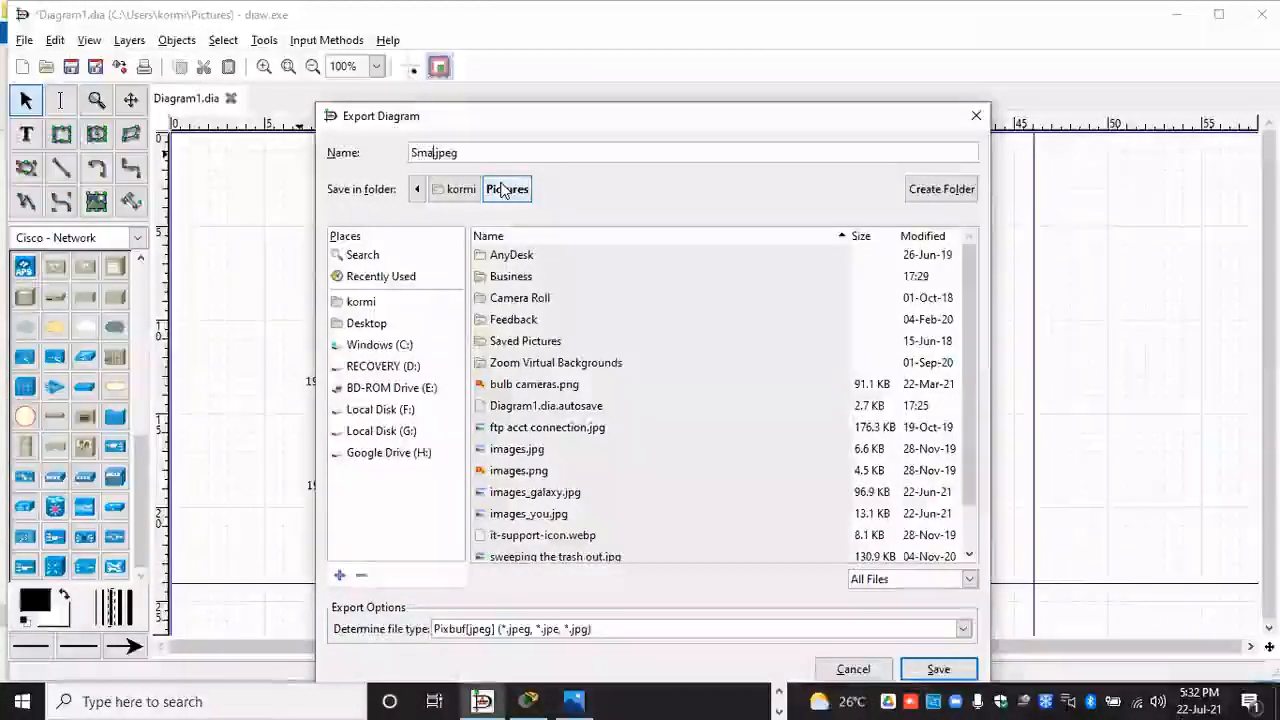
text(lBusinessCl)
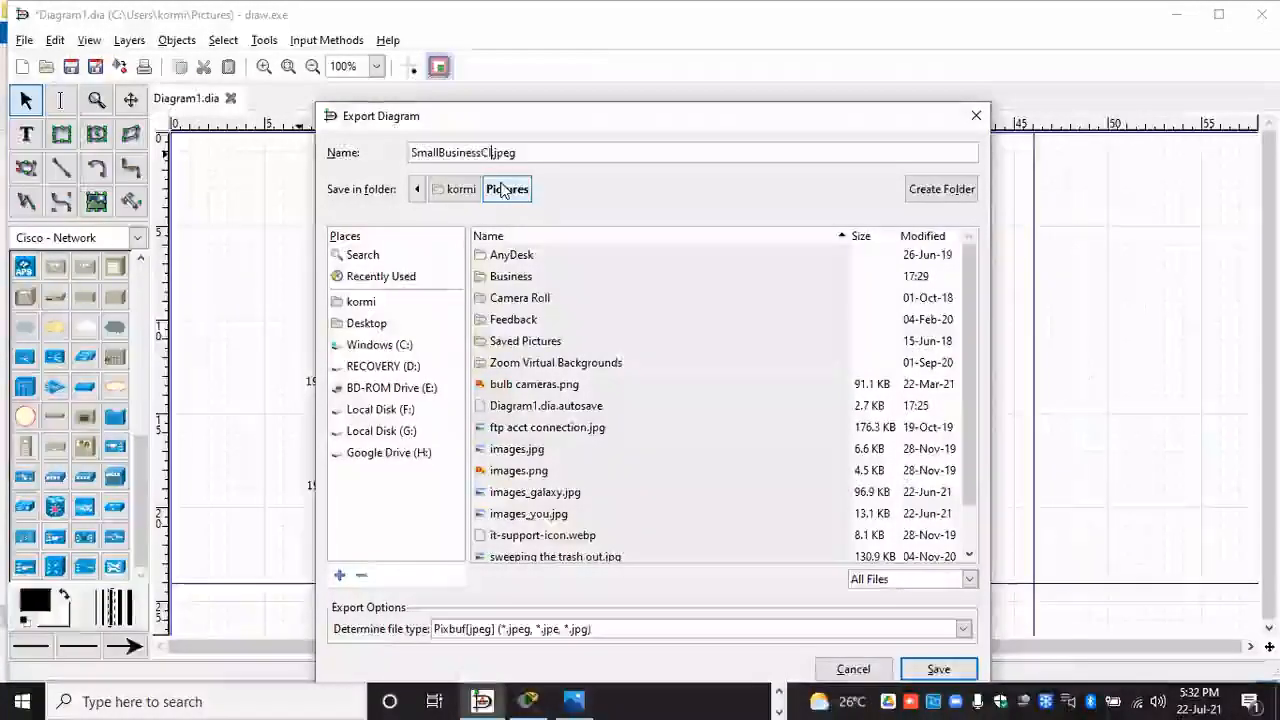
text(ient)
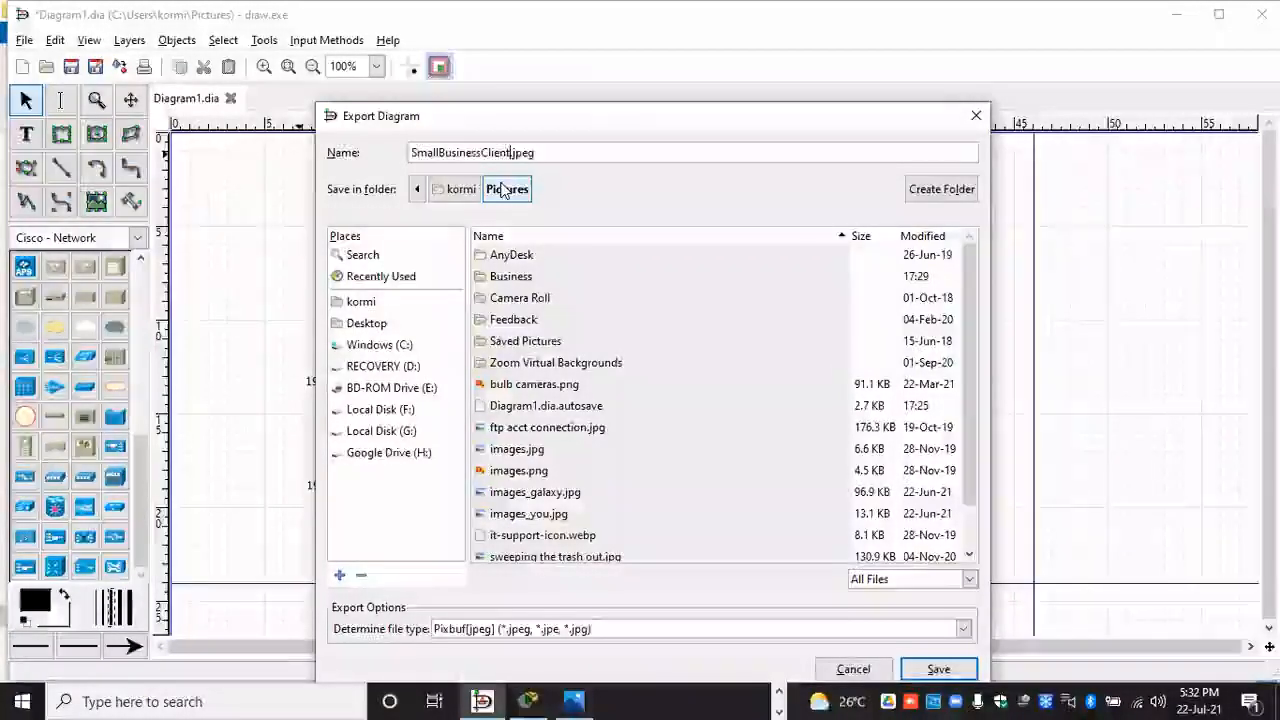
click(936, 669)
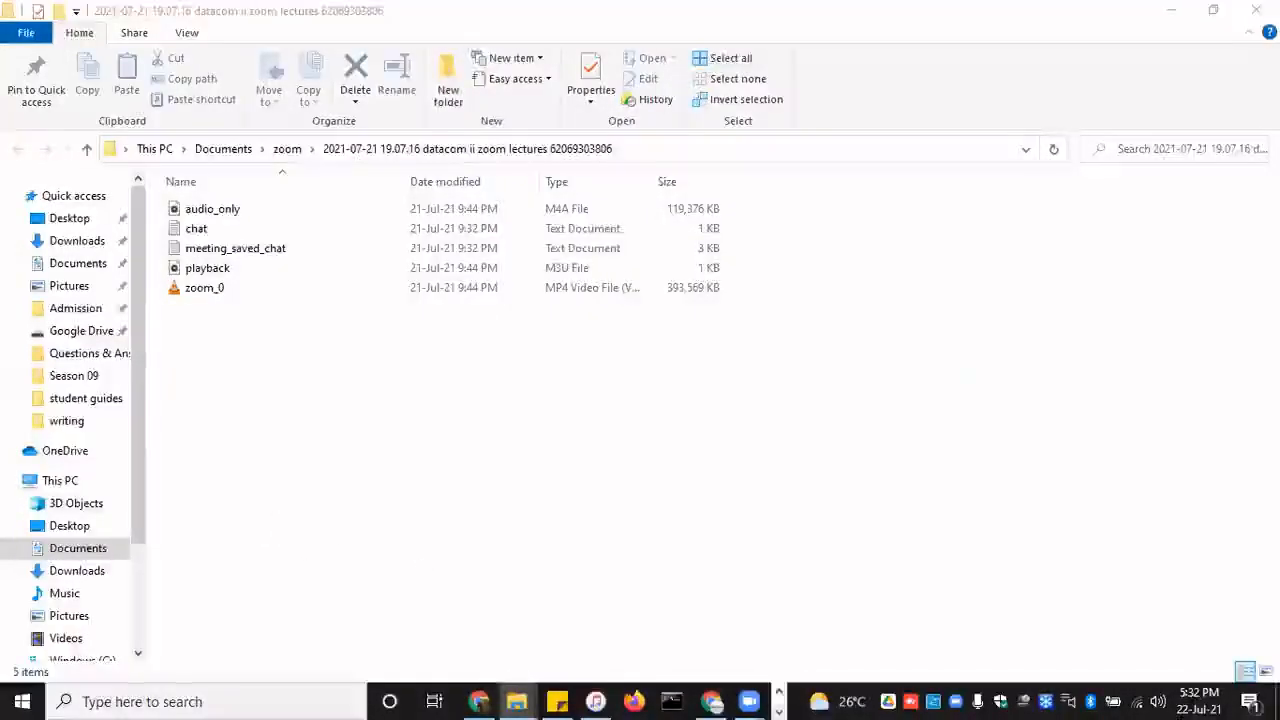
Step: Switch to File Explorer, move the SmallBusinessClient JPEG from Pictures into the Business folder, and open that folder
click(400, 622)
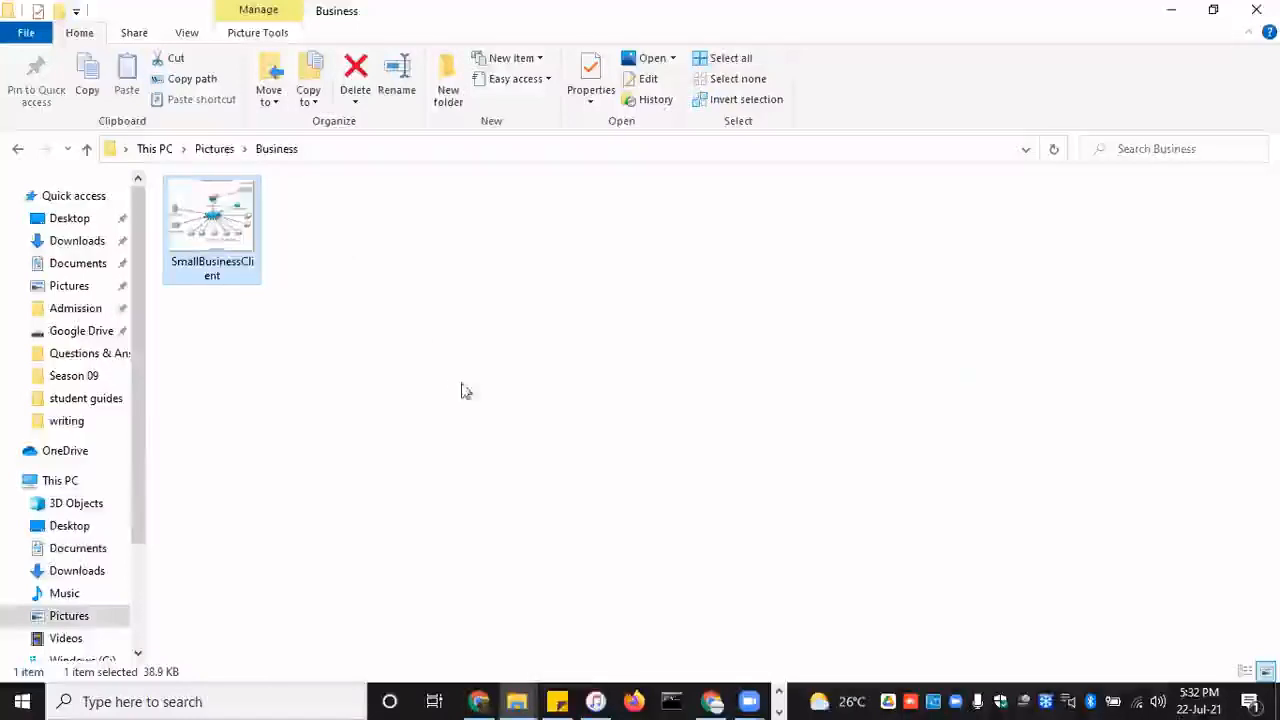
click(80, 287)
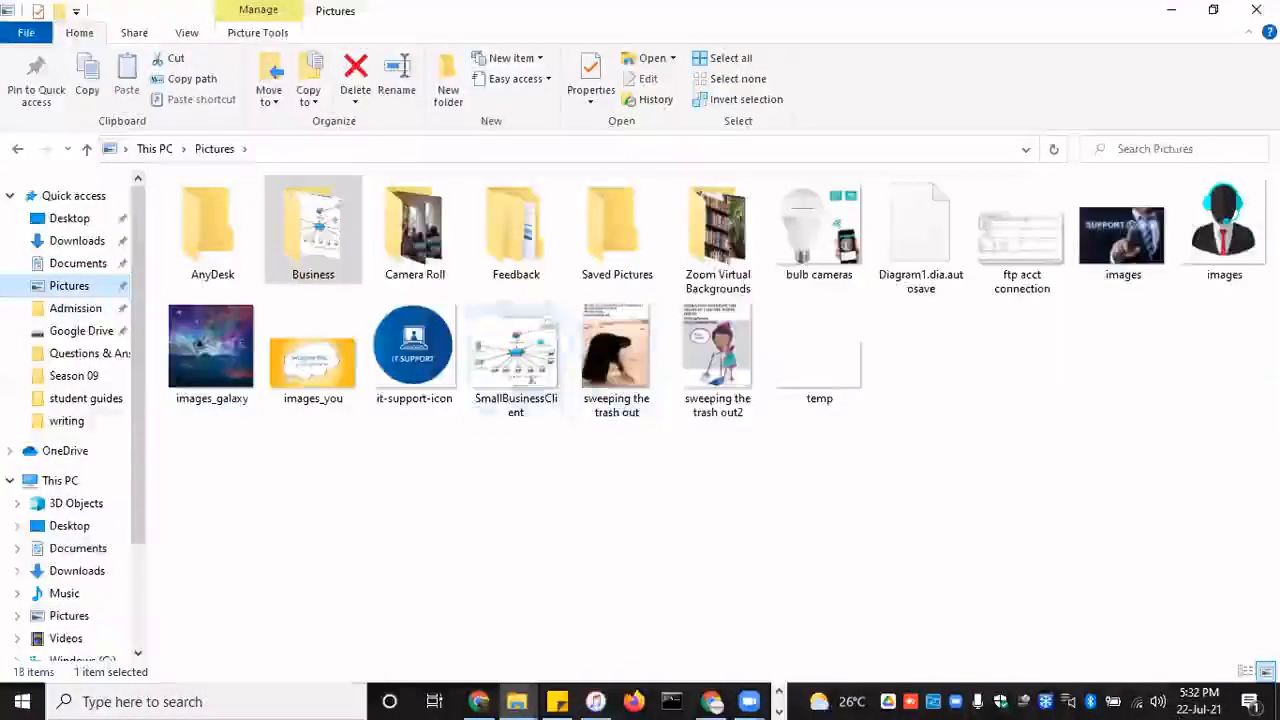
click(515, 348)
drag(515, 348, 333, 243)
double_click(333, 243)
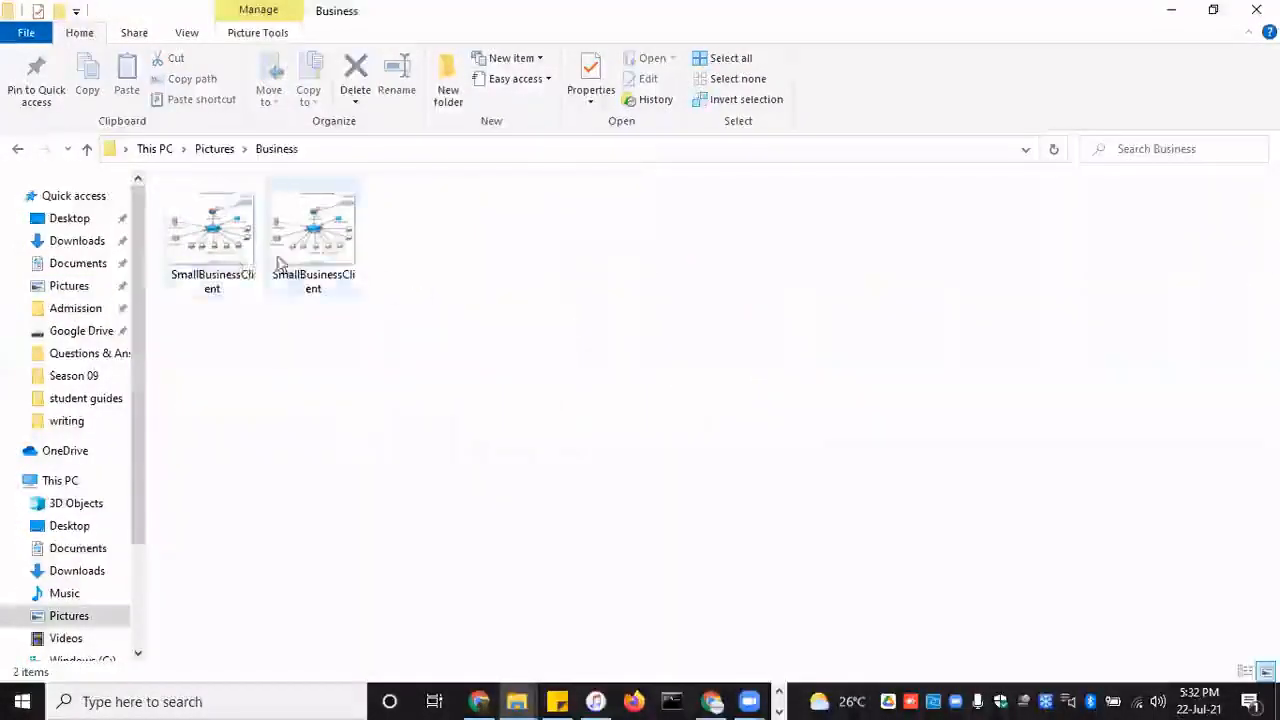
Step: View the SmallBusinessClient JPEG and close it, then examine the PNG version with its window moved fully into view
click(226, 250)
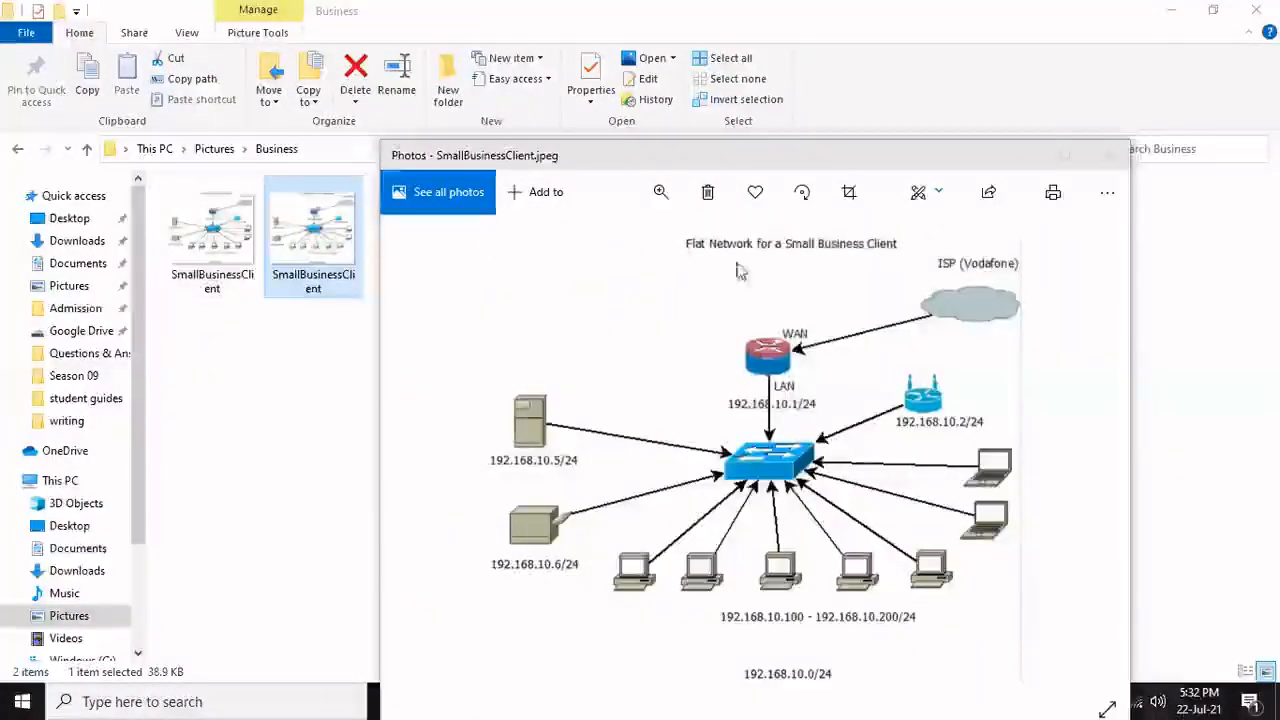
click(1107, 155)
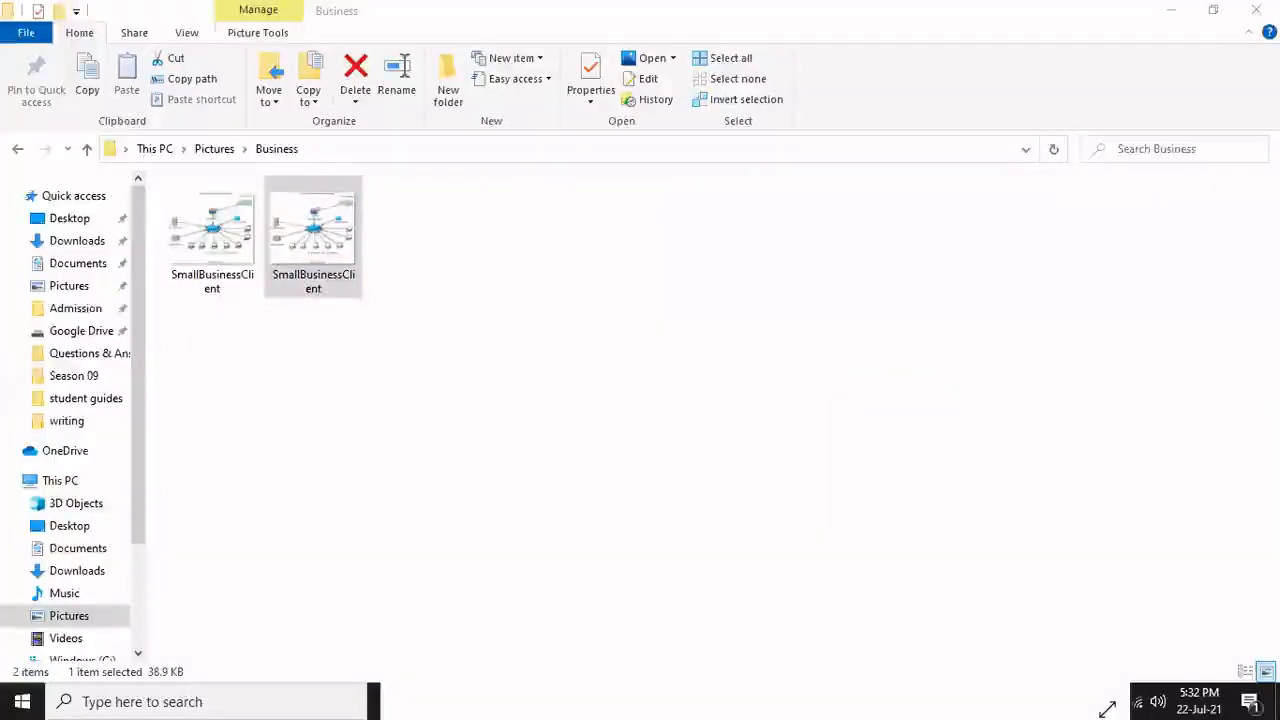
click(548, 284)
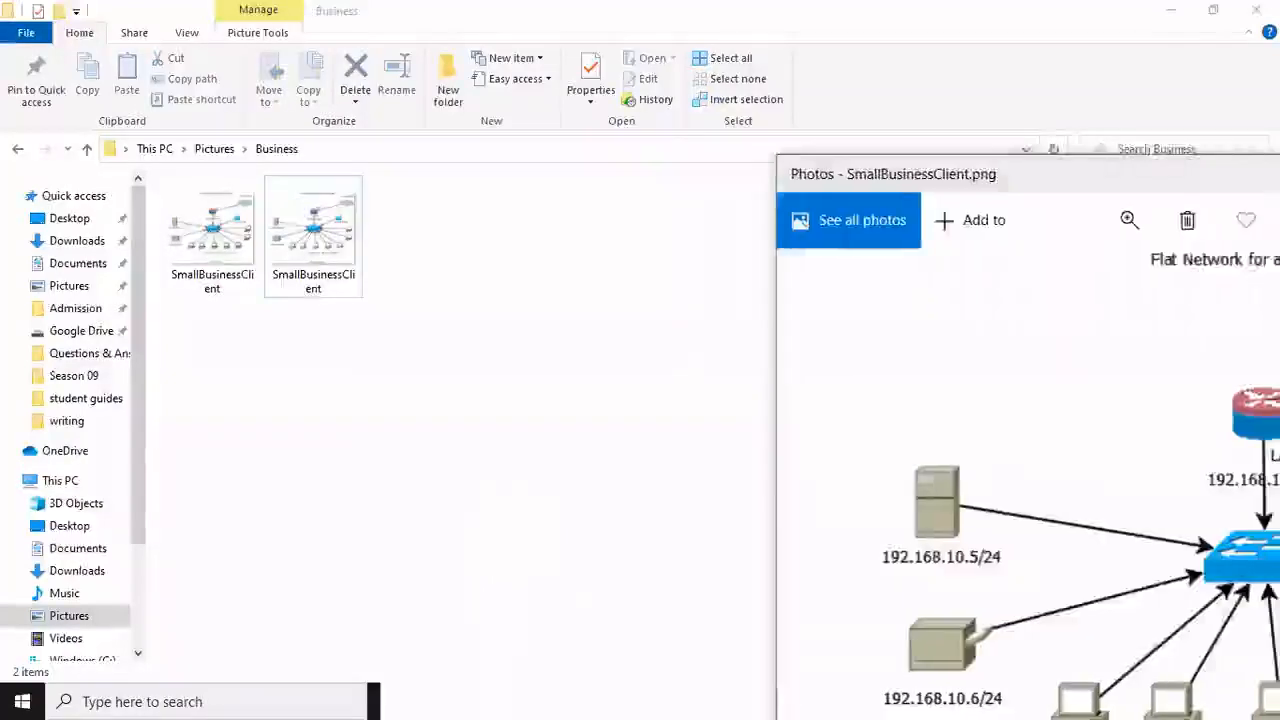
drag(1279, 176, 724, 76)
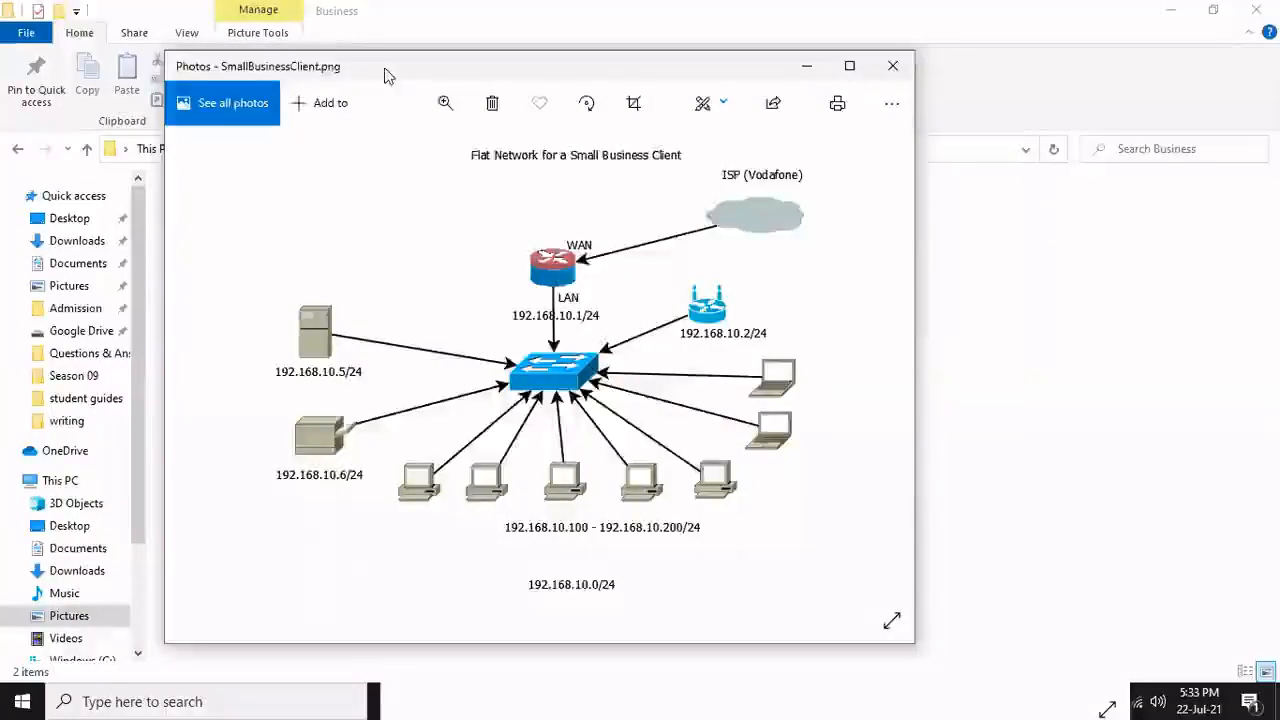
drag(385, 69, 555, 77)
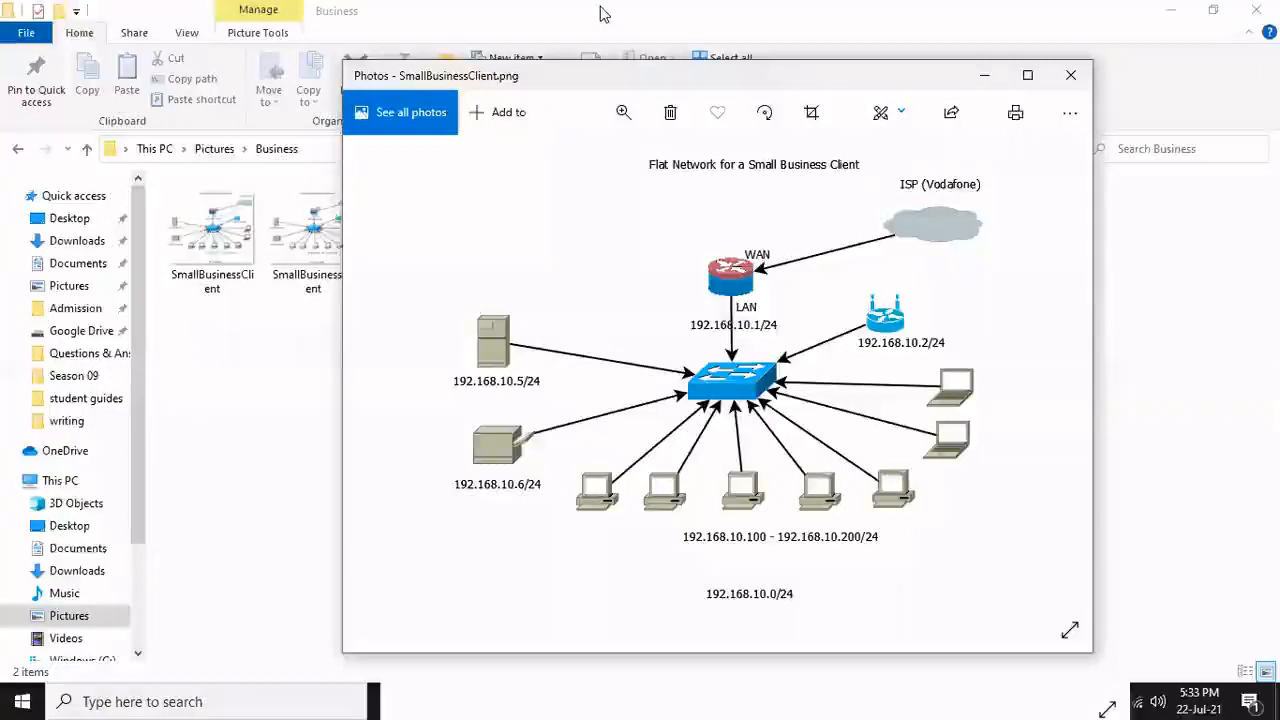
Step: Close the PNG and JPEG previews of SmallBusinessClient, open the PNG once more from the Business folder, and close it
click(1070, 75)
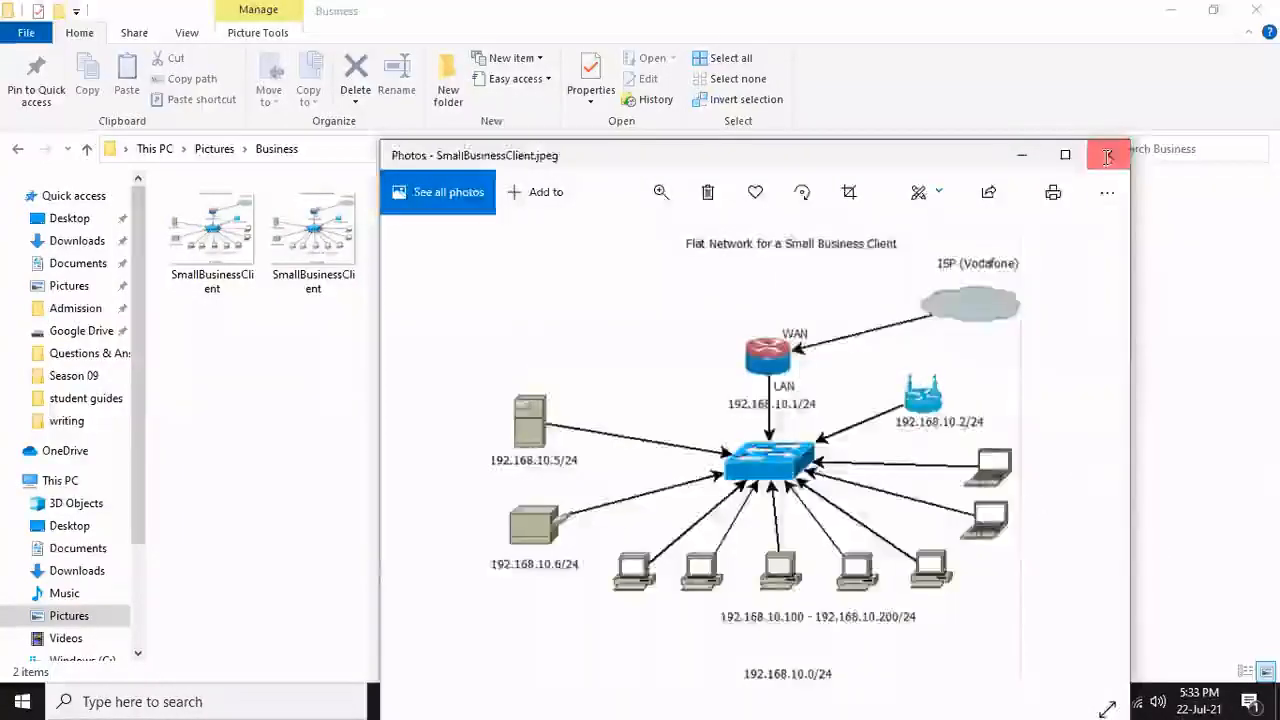
click(1107, 157)
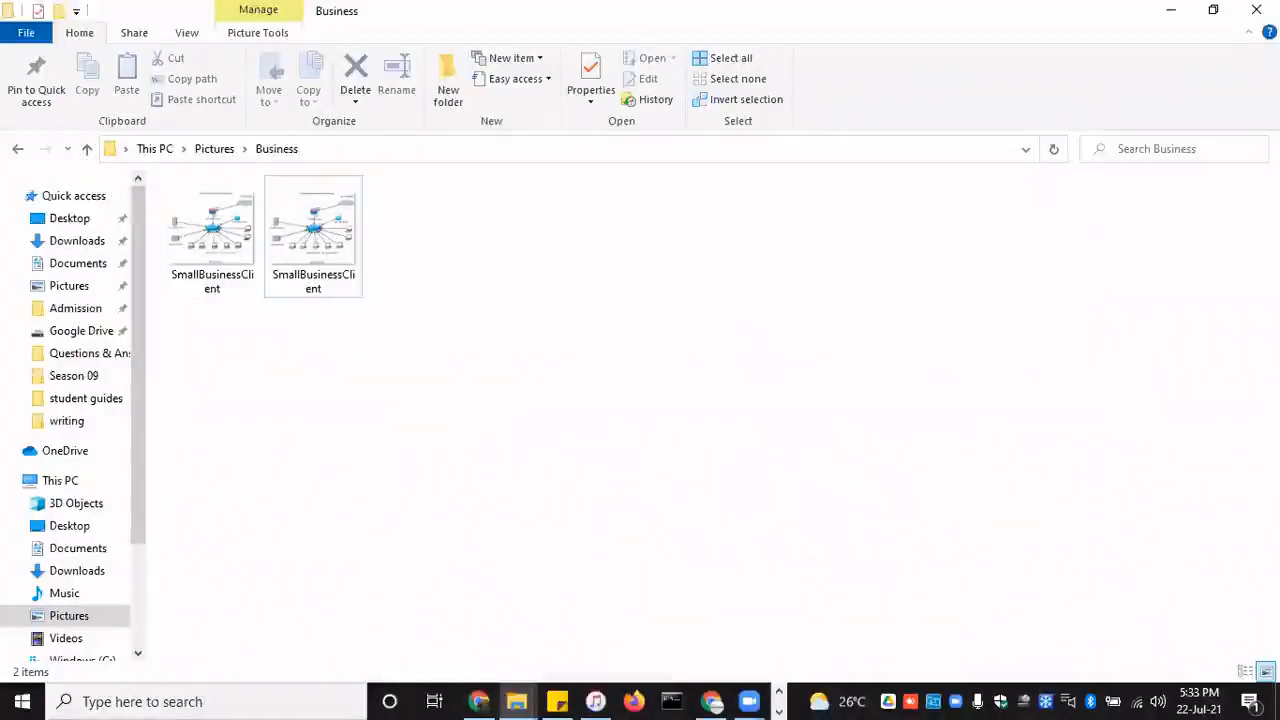
double_click(313, 230)
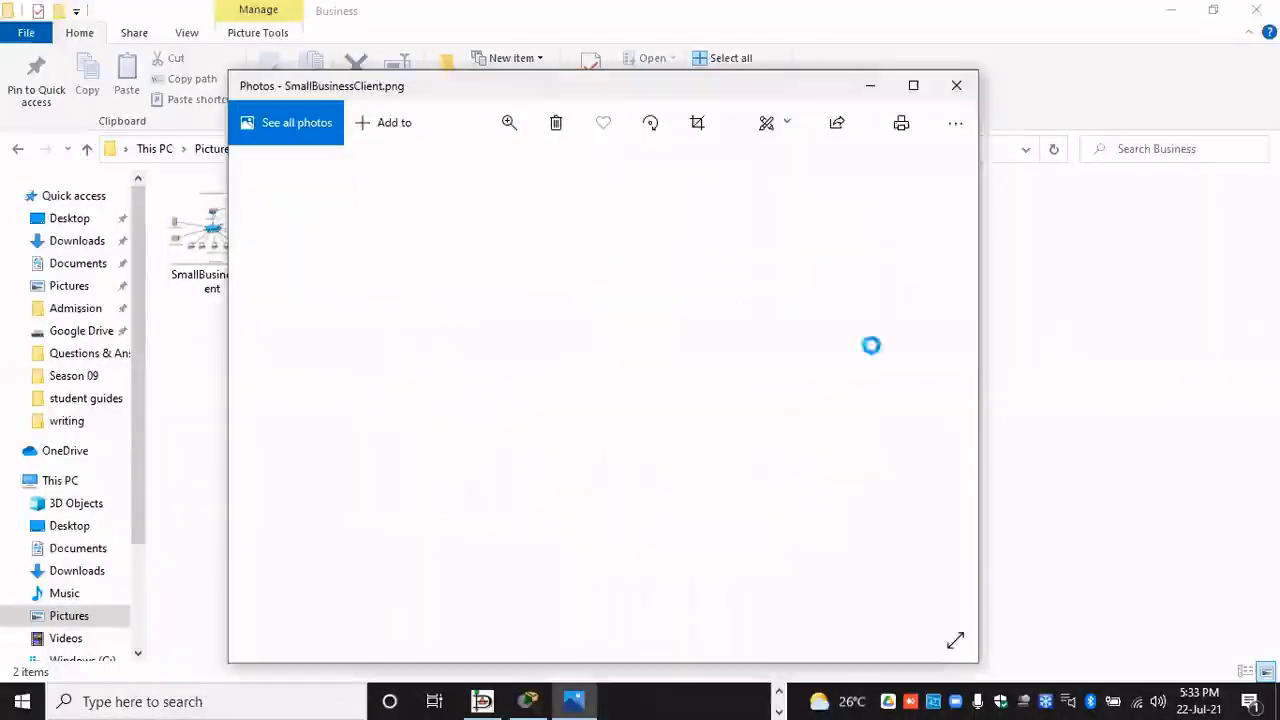
click(956, 85)
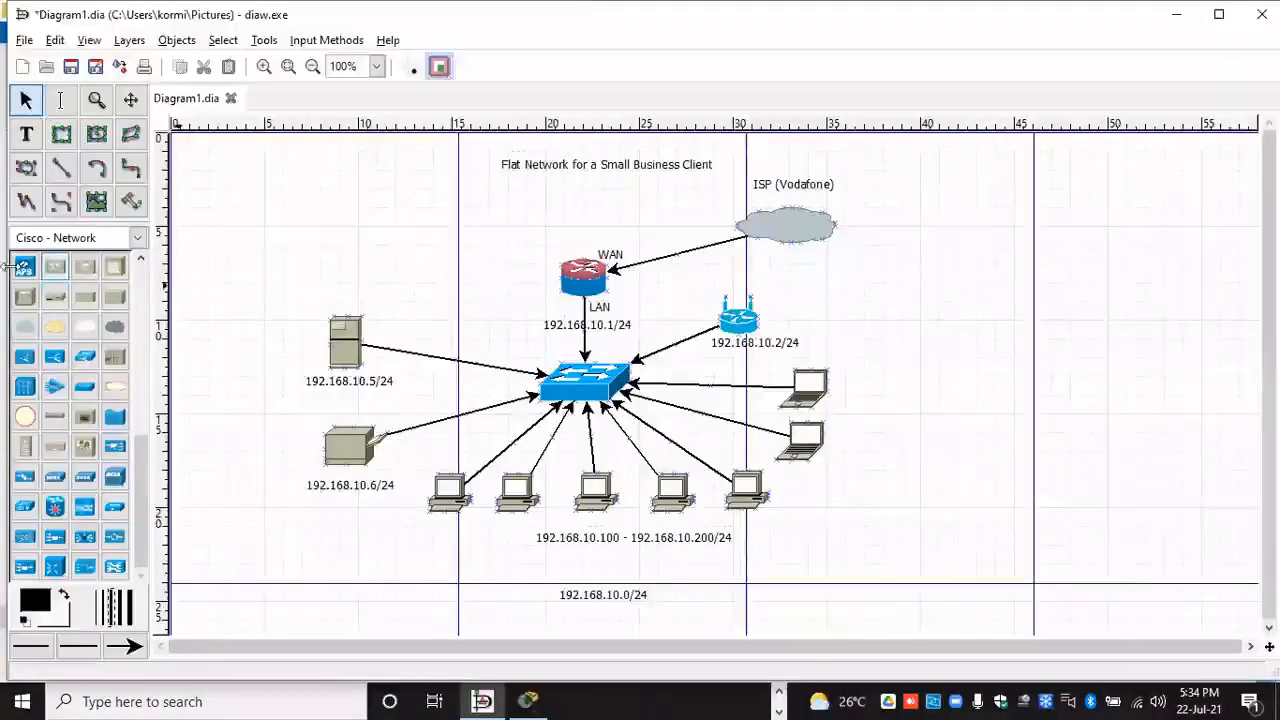
Step: Review the flat network diagram in Dia, switching between it and the empty Cisco Packet Tracer workspace
click(24, 40)
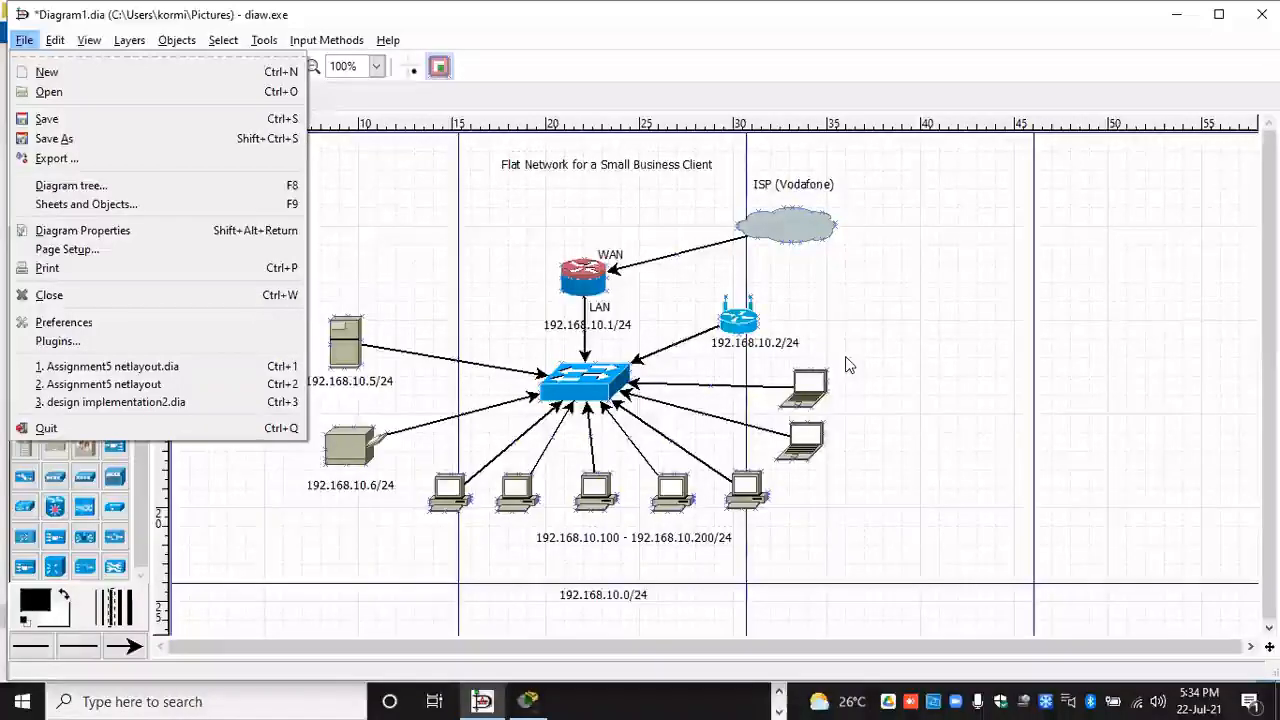
click(991, 307)
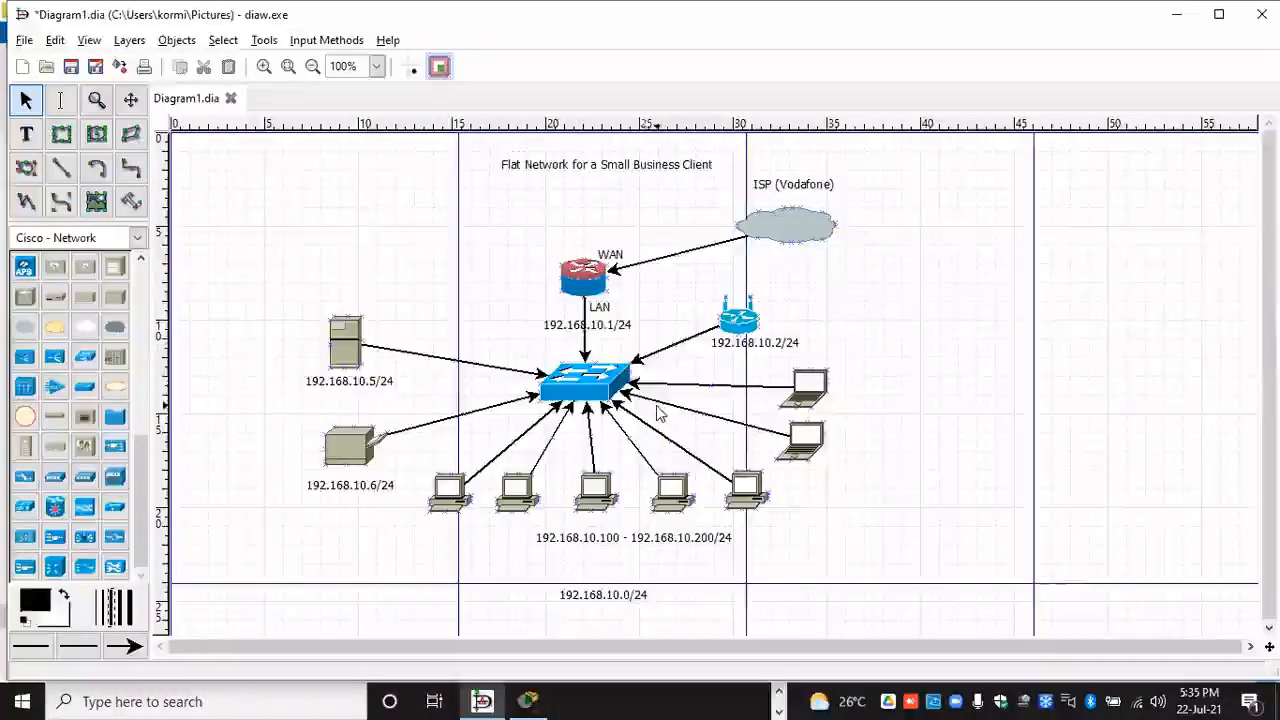
click(529, 699)
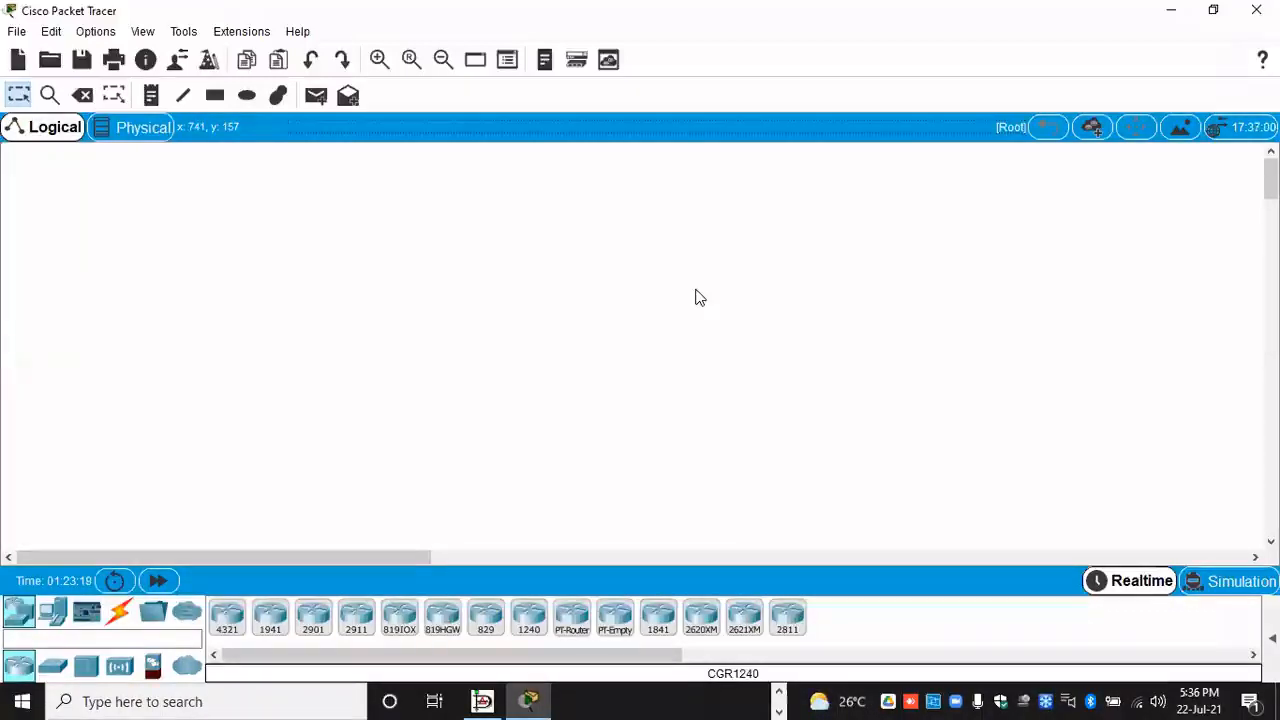
click(497, 692)
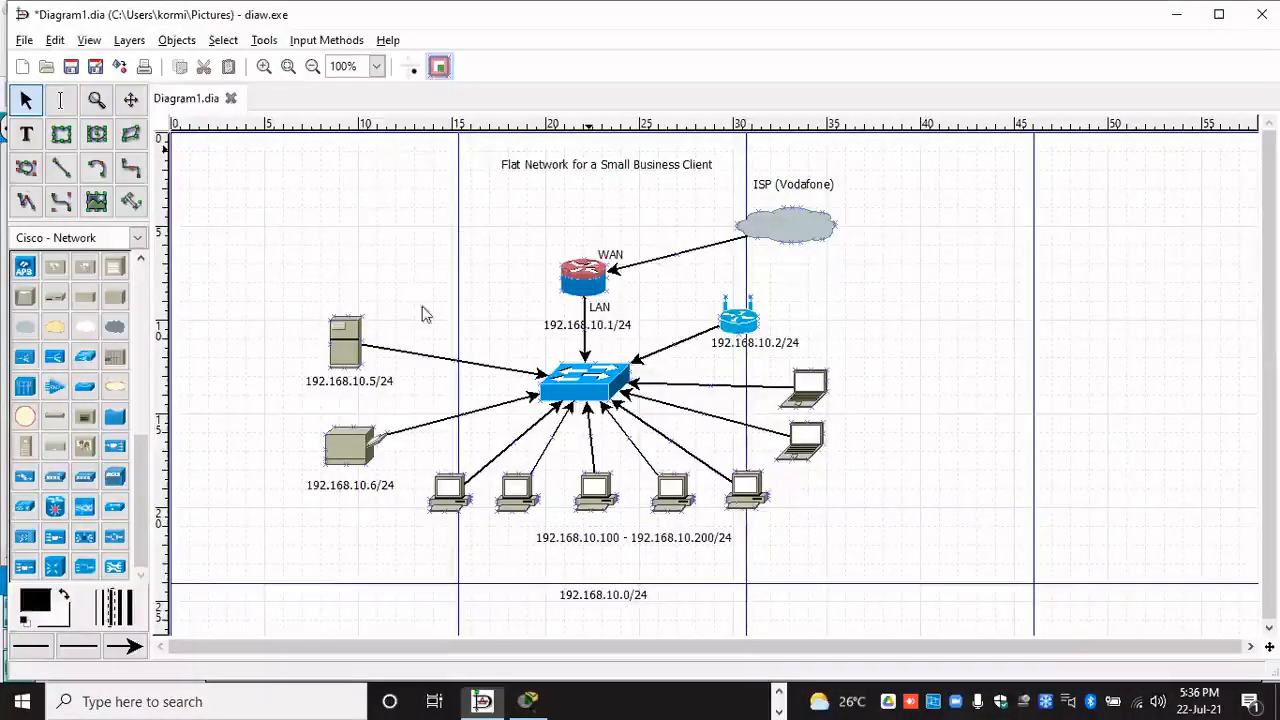
key(alt+Tab)
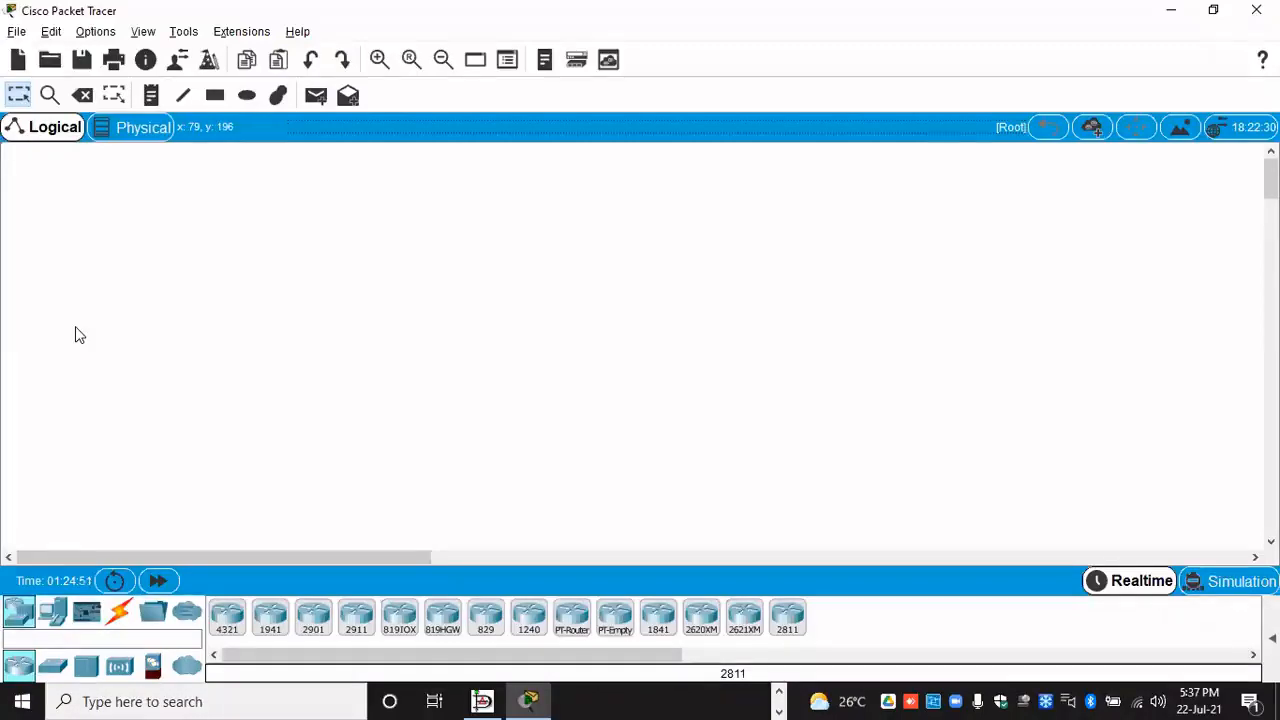
key(alt+Tab)
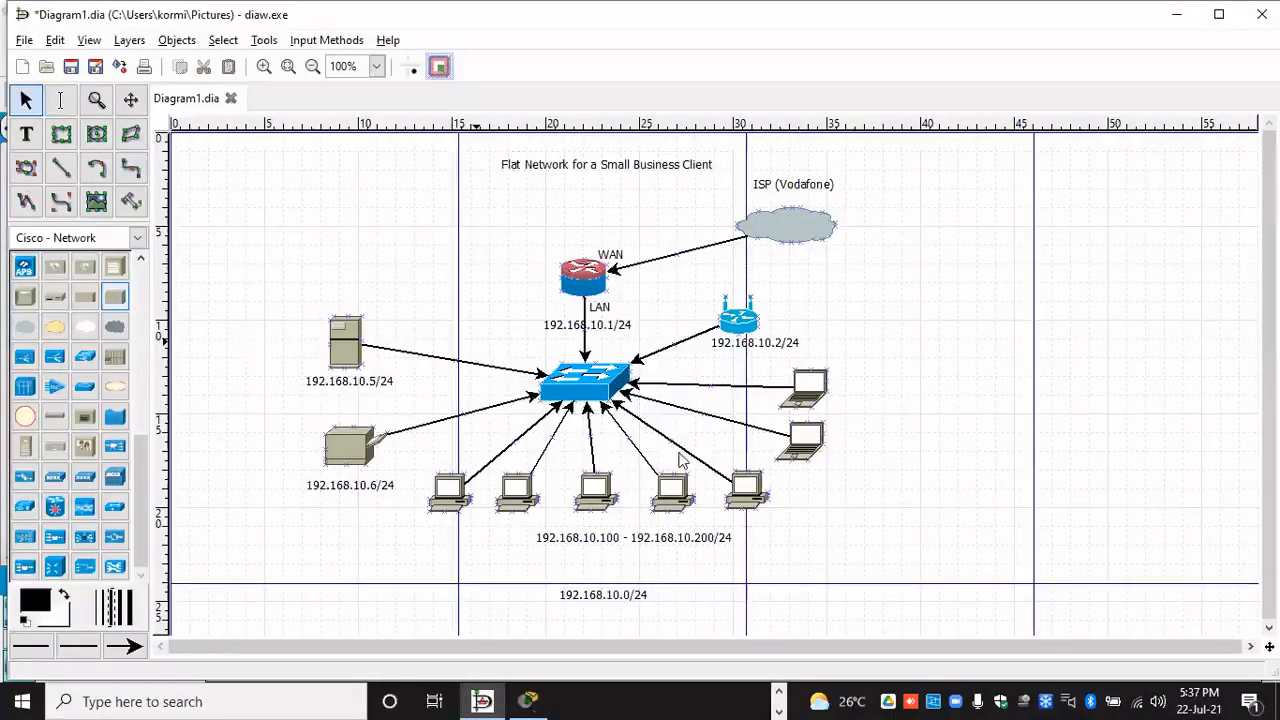
Step: Switch to Cisco Packet Tracer and look through its switch, hub, wireless, security and WAN device categories, ending at the routers
key(alt+Tab)
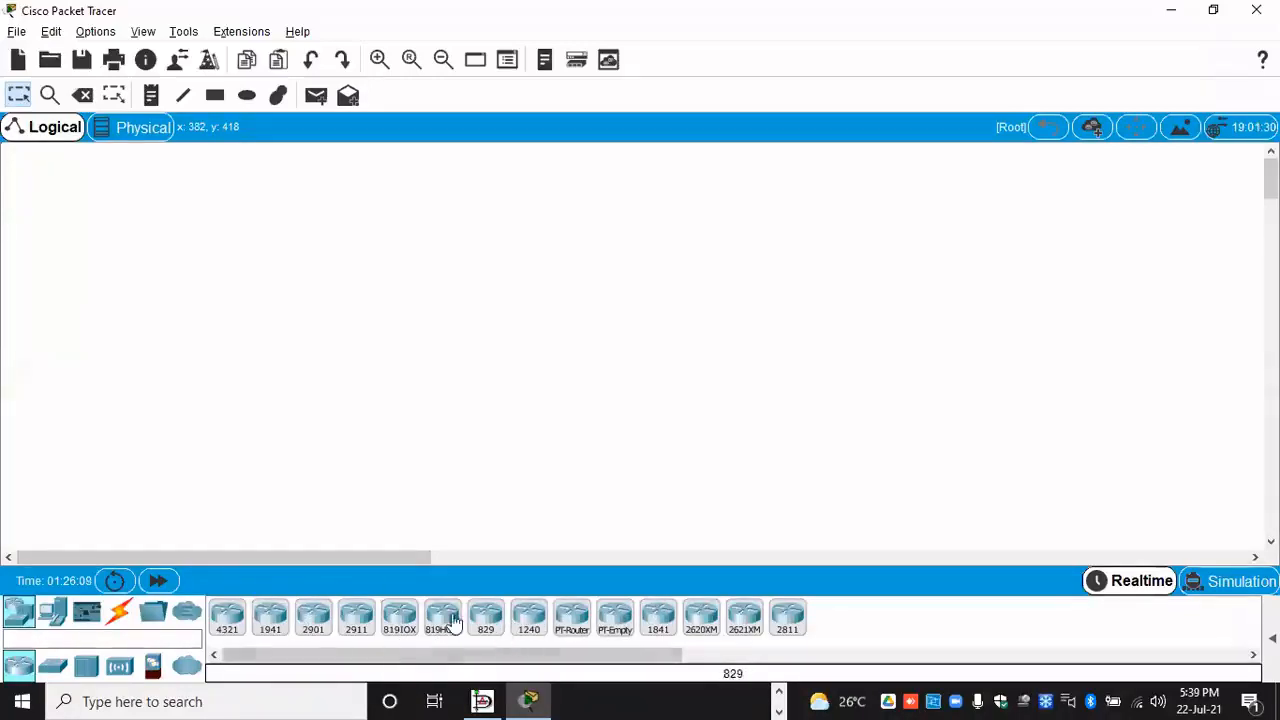
click(55, 667)
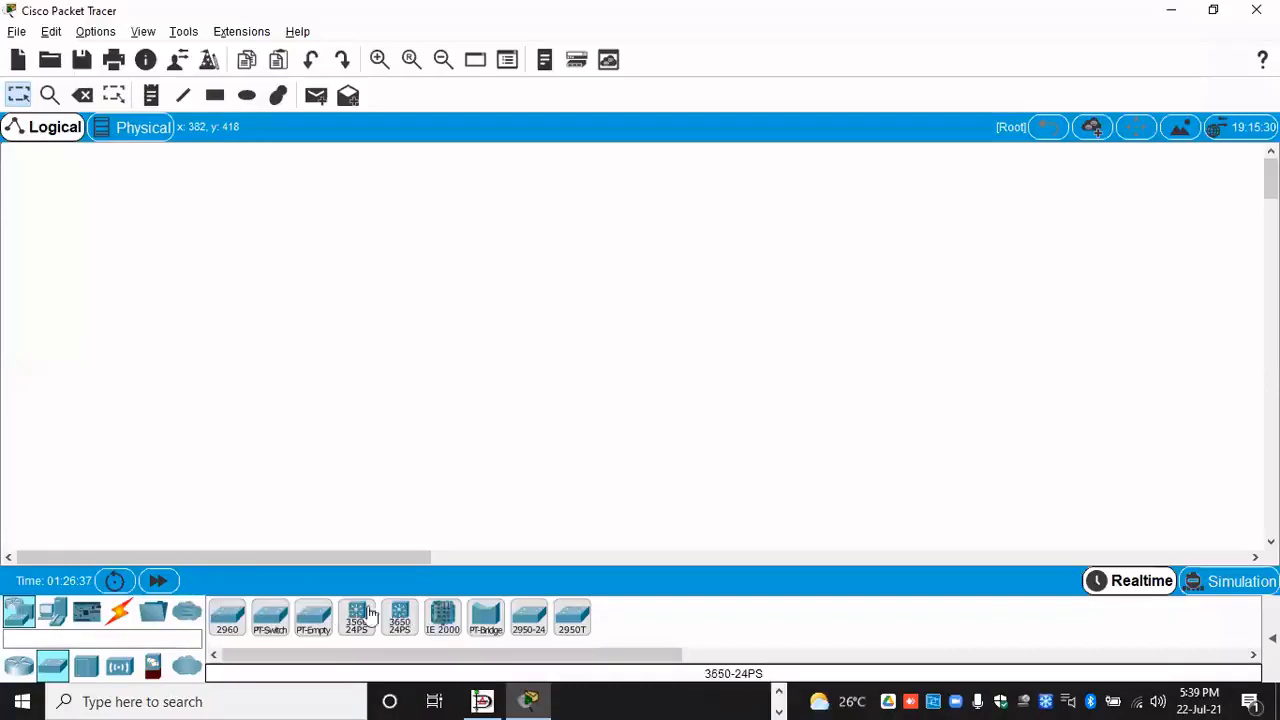
click(86, 666)
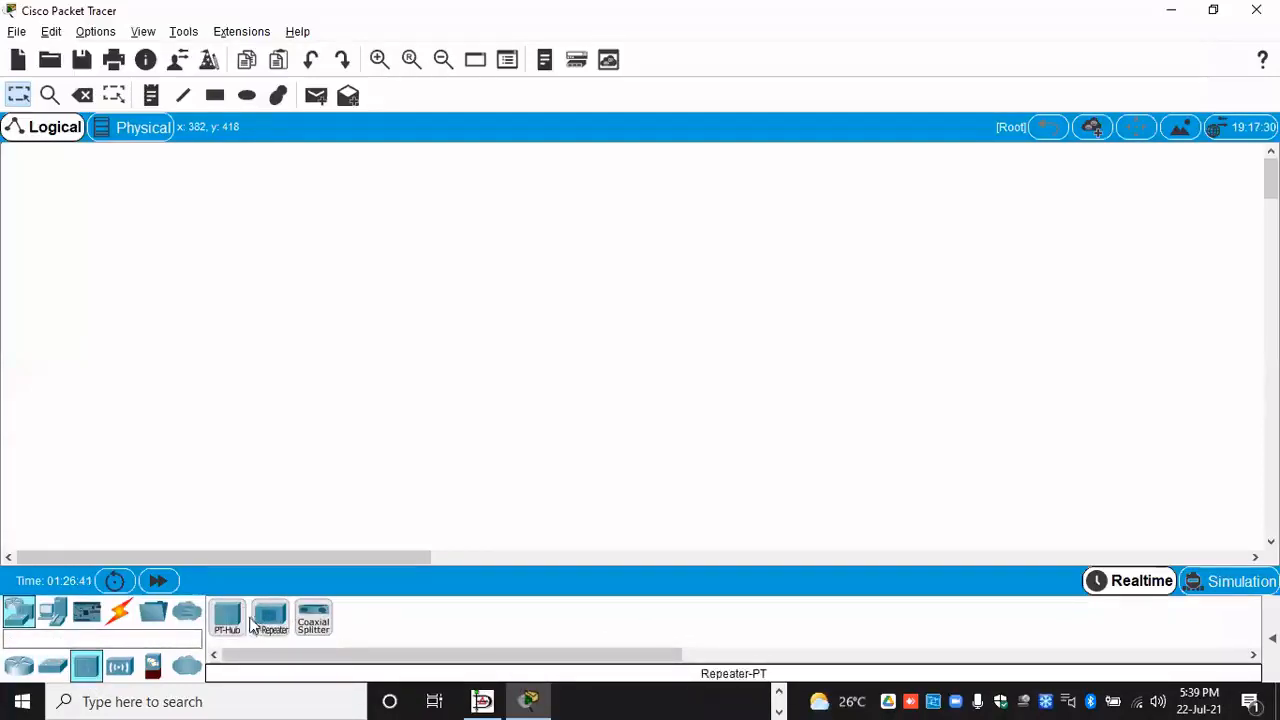
click(122, 669)
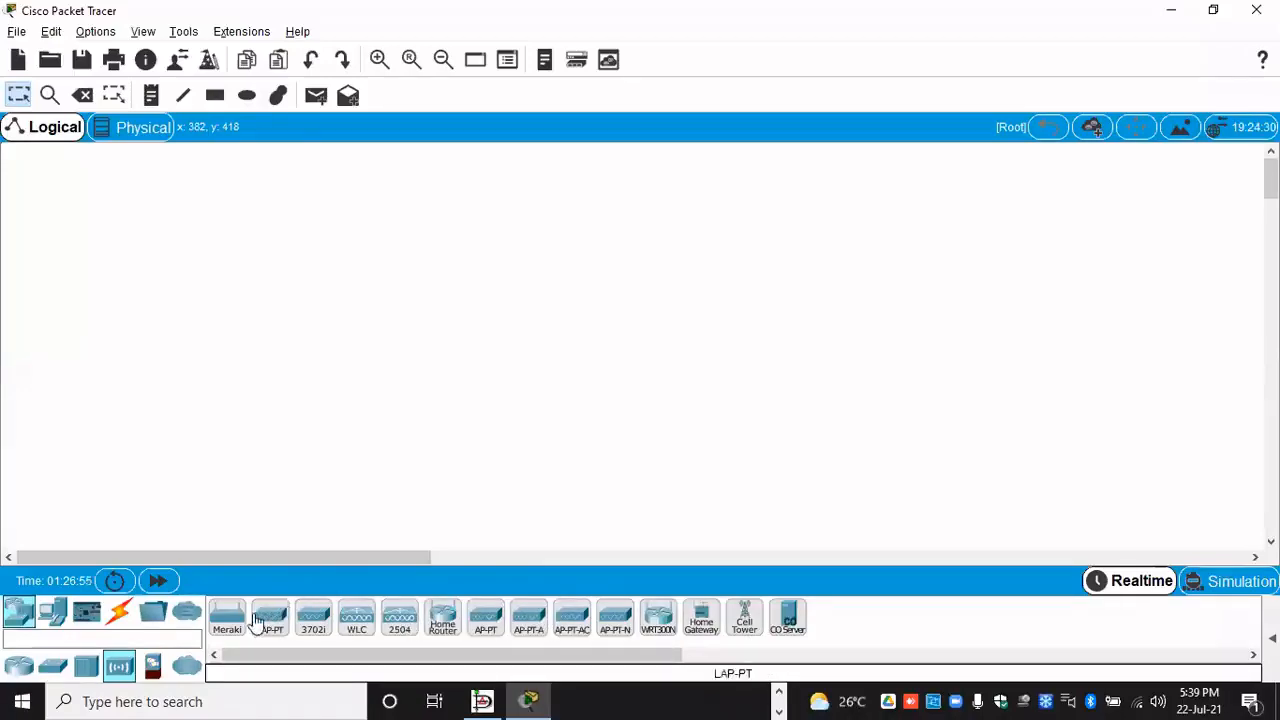
click(152, 667)
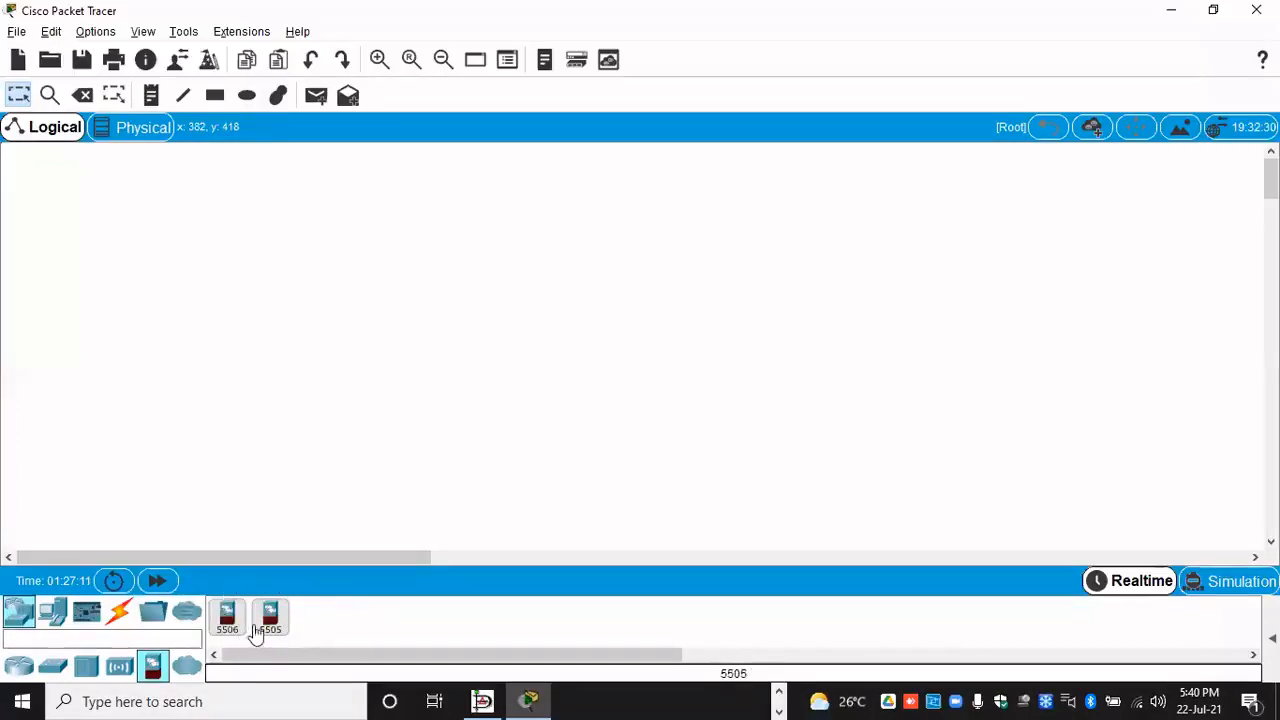
click(188, 667)
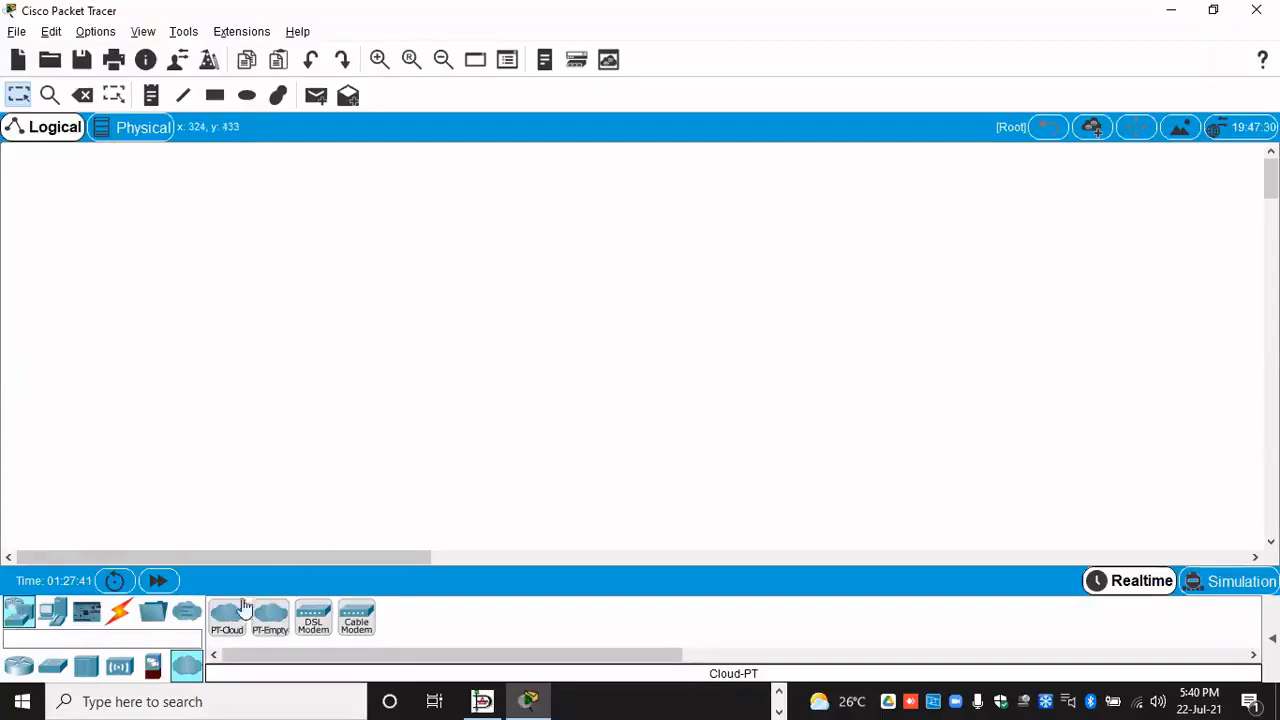
click(19, 665)
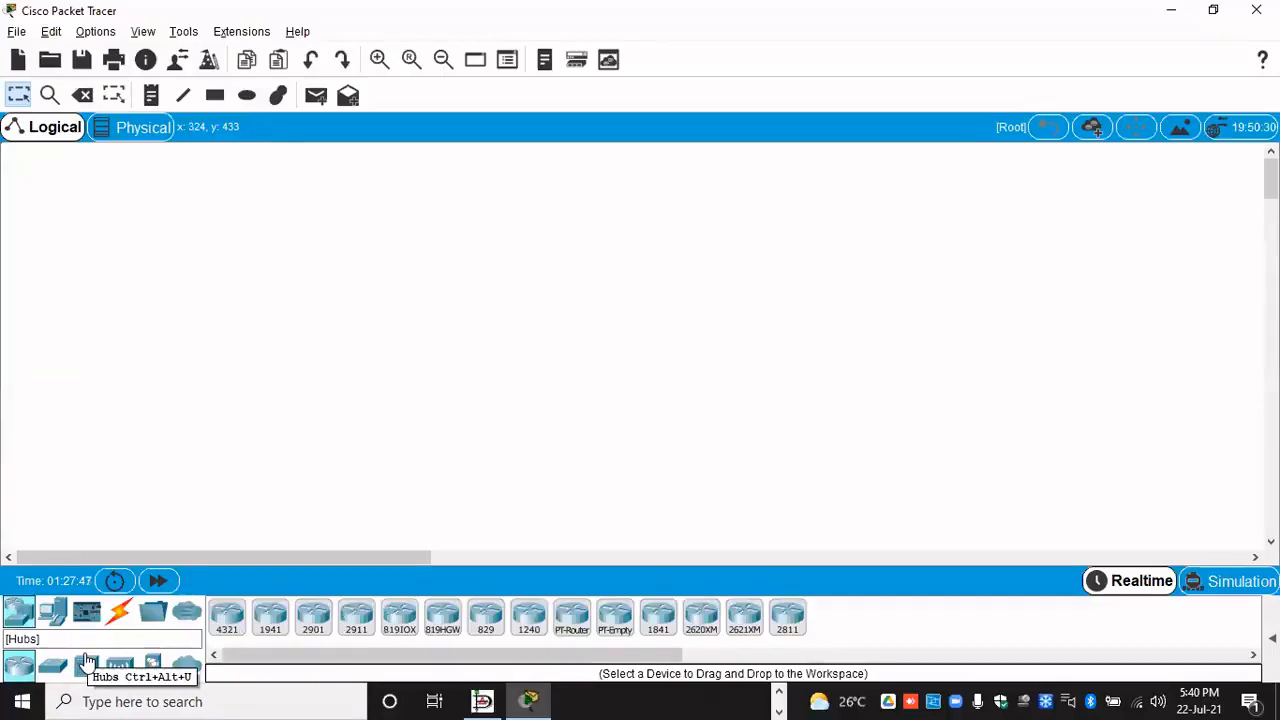
Step: Consult the network diagram in Dia, return to Packet Tracer, and place a 2960 switch near the middle of the workspace
key(alt+Tab)
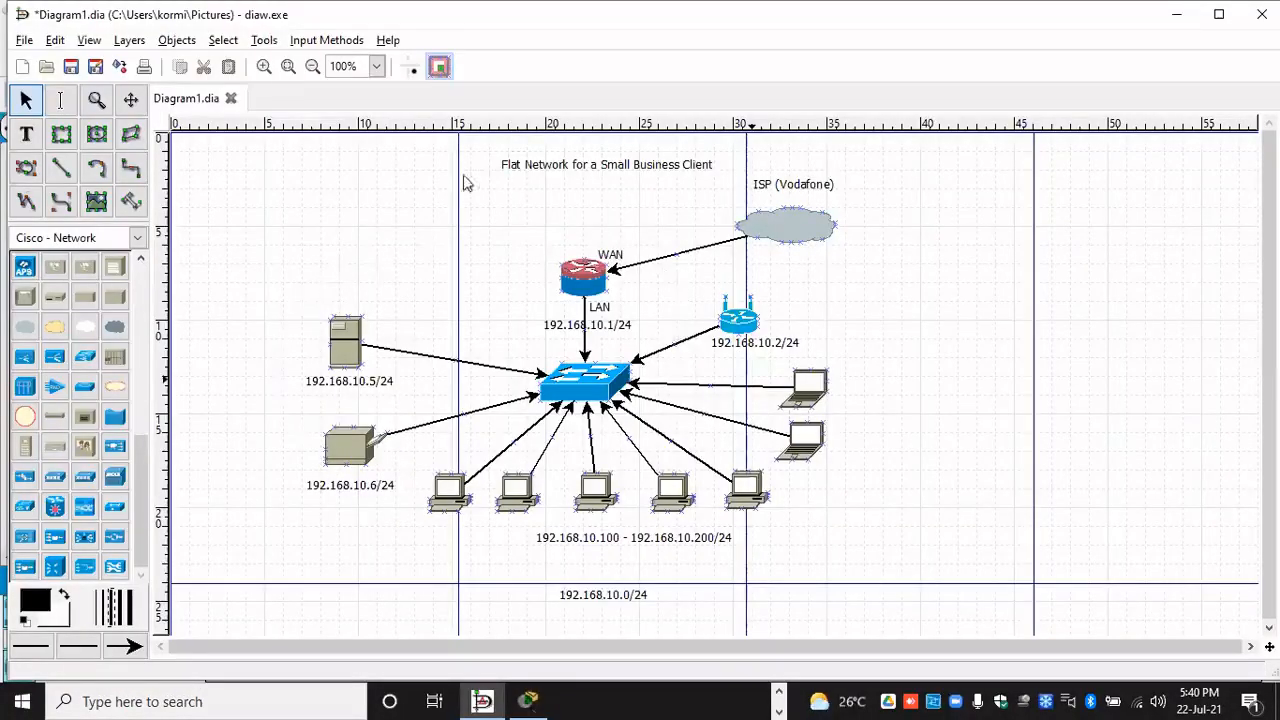
key(alt+Tab)
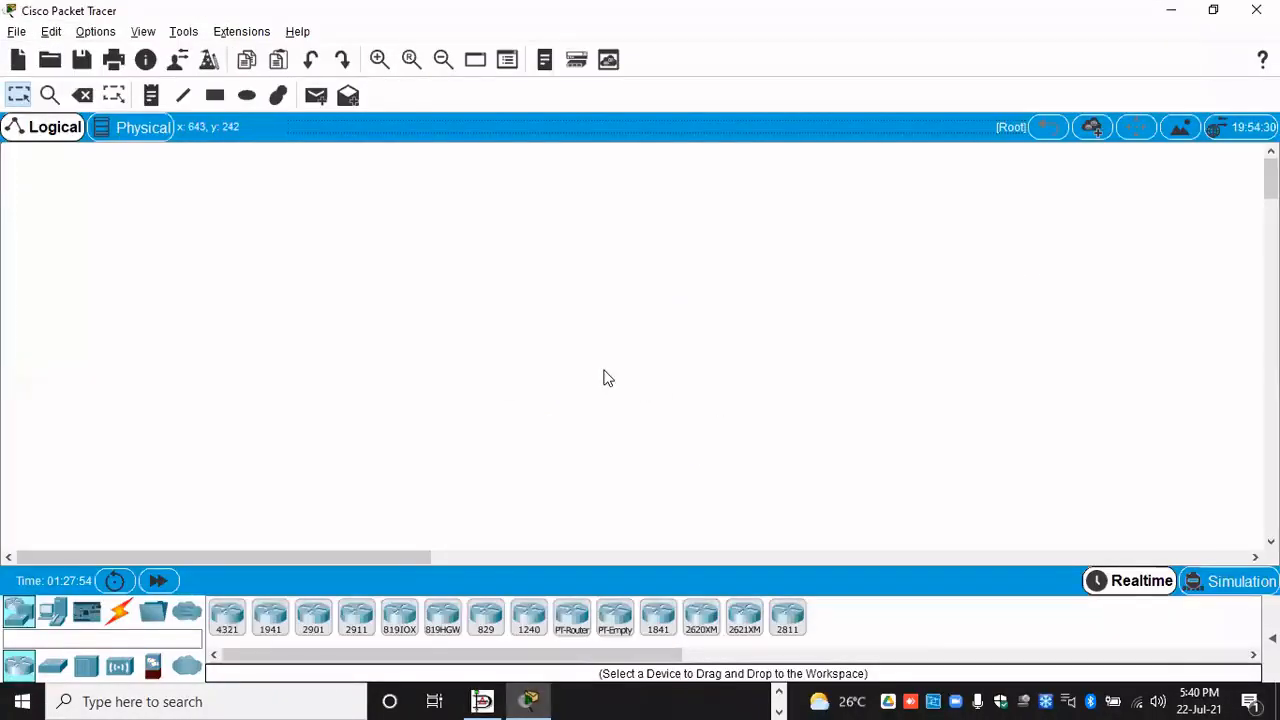
click(57, 668)
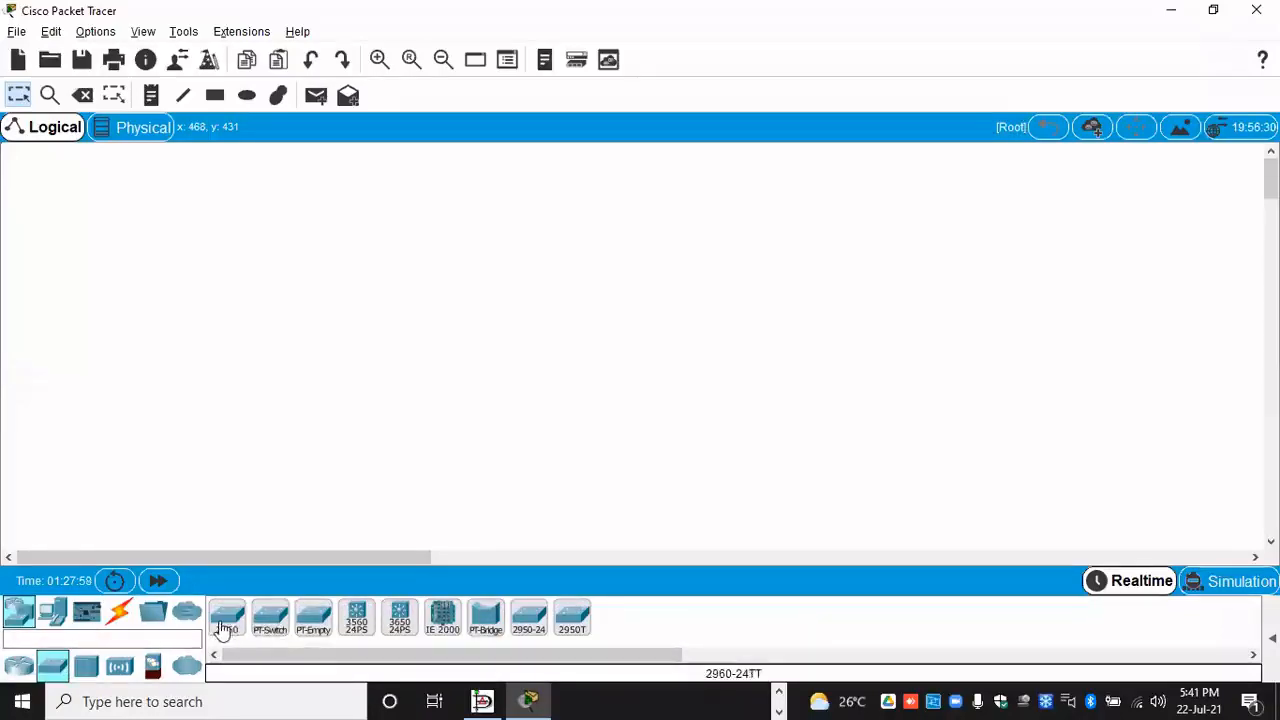
drag(226, 625, 505, 350)
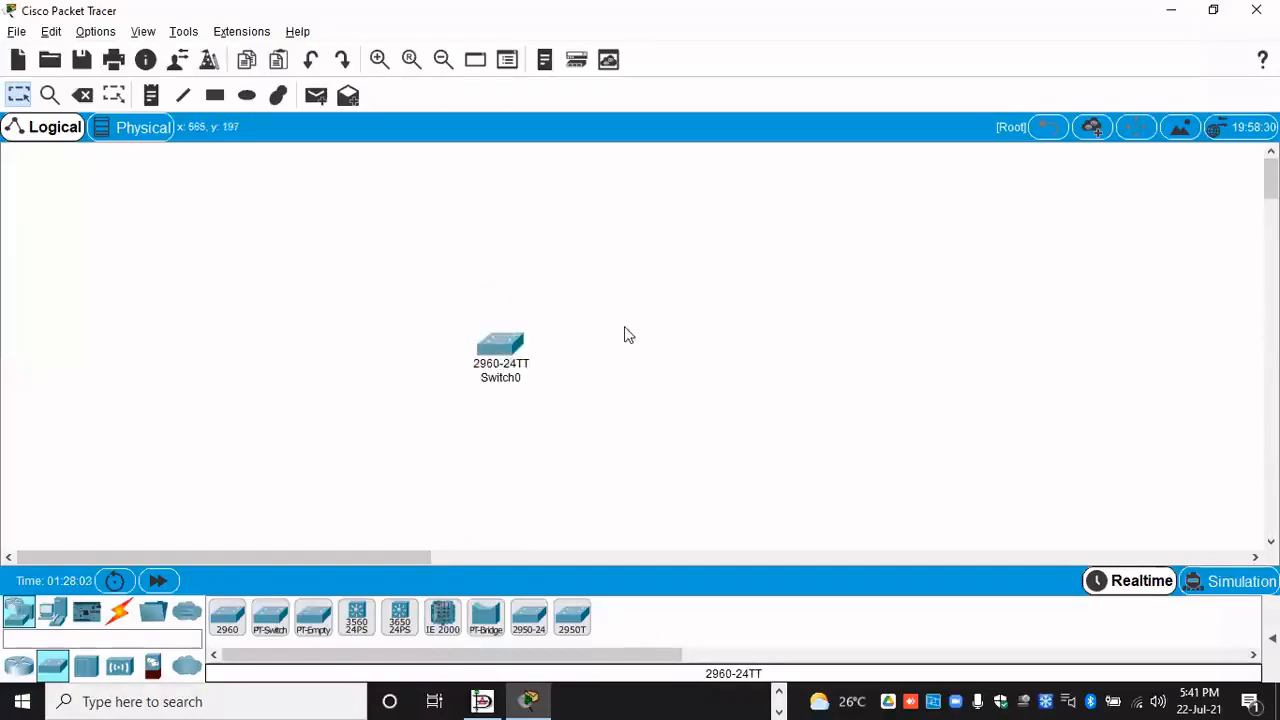
Step: Place a 1941 router directly above the switch and shift the switch slightly downward
click(19, 665)
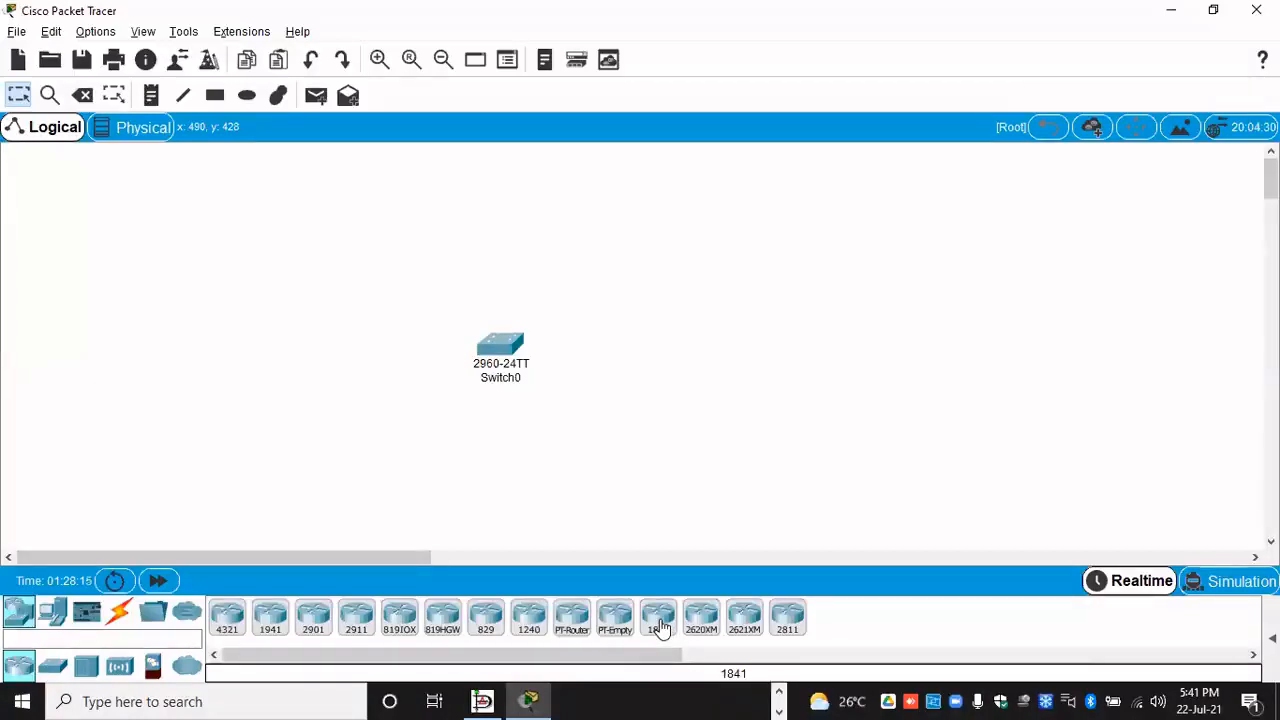
drag(437, 278, 501, 258)
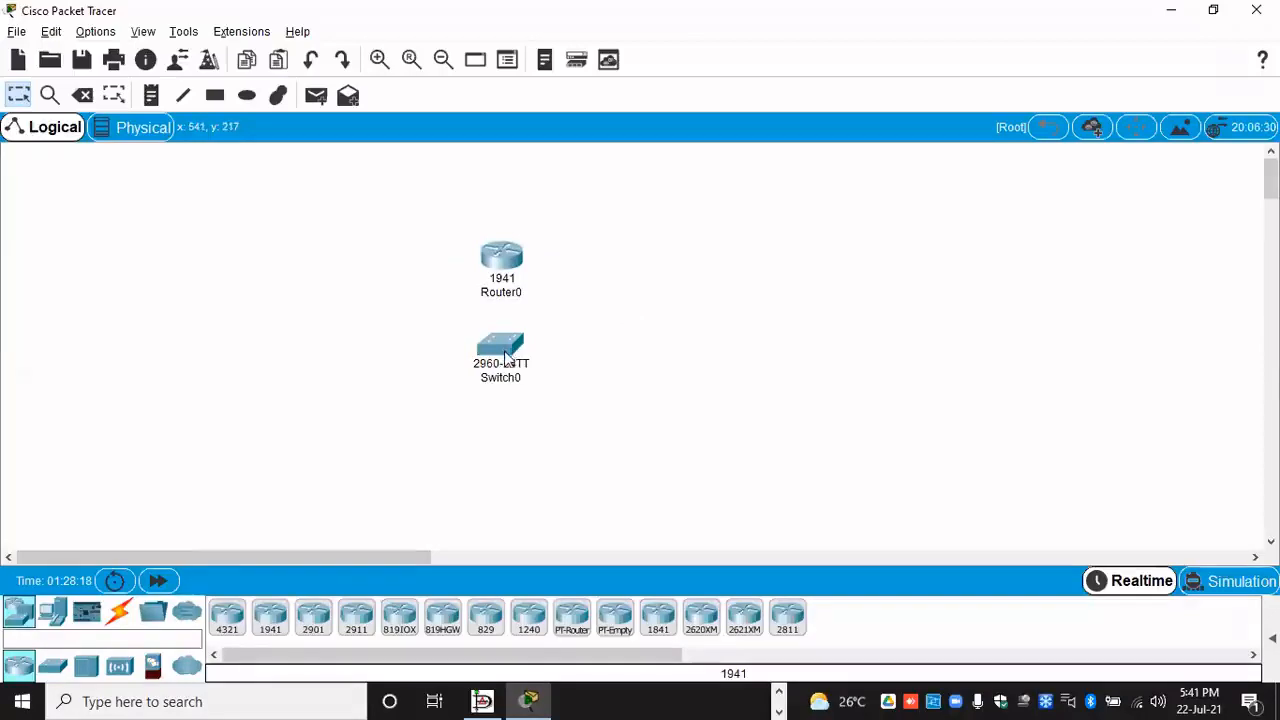
drag(504, 347, 503, 355)
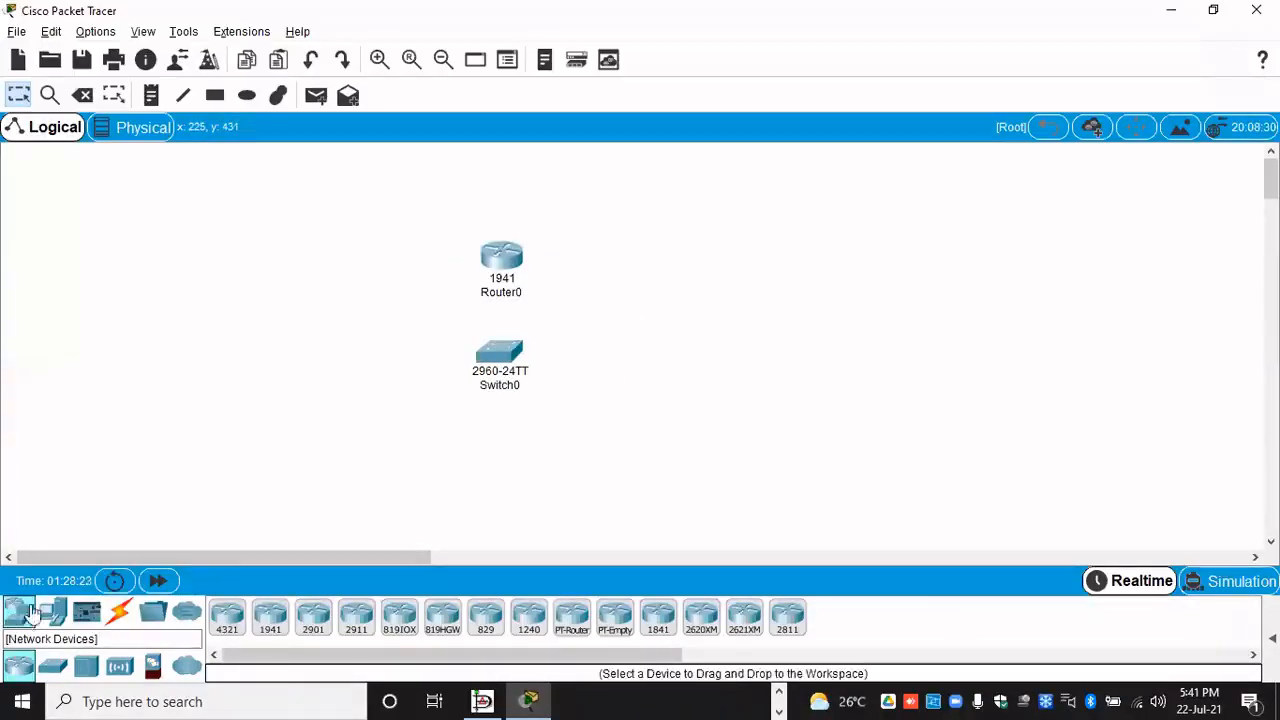
Step: Add a server left of the switch and a printer beneath the server, repositioning the server and switch to suit the layout
click(55, 613)
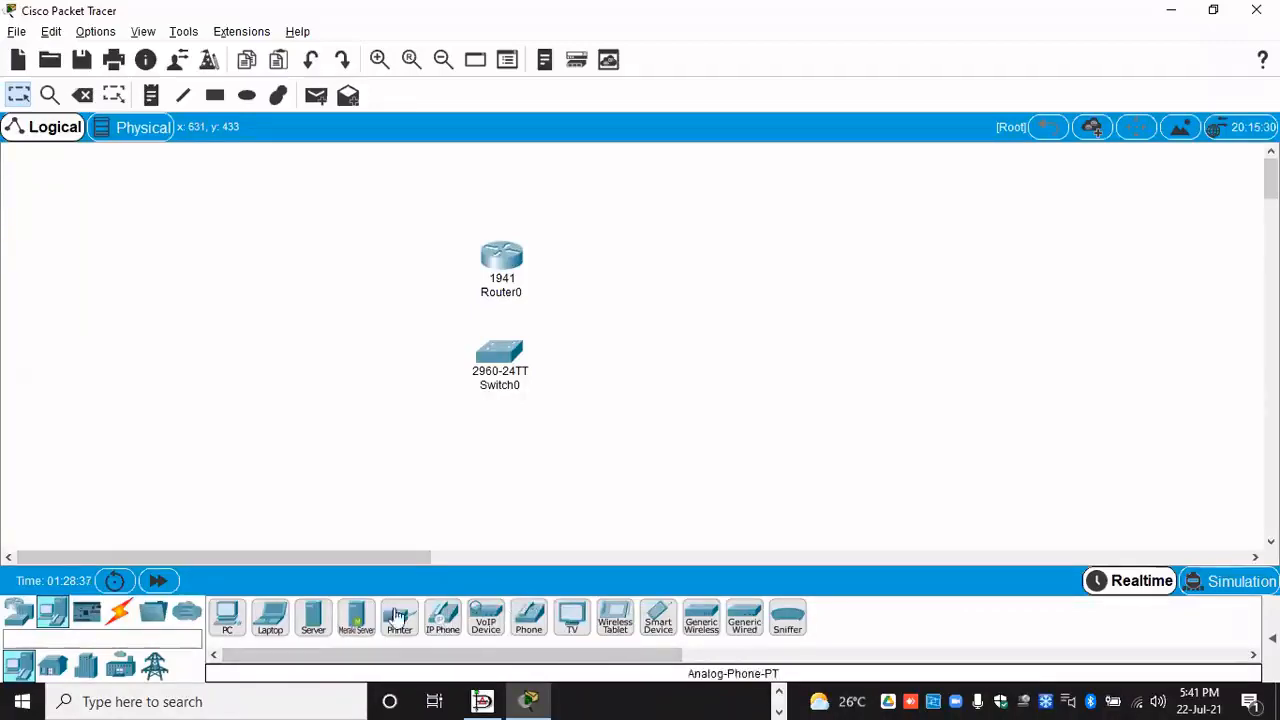
drag(300, 404, 291, 340)
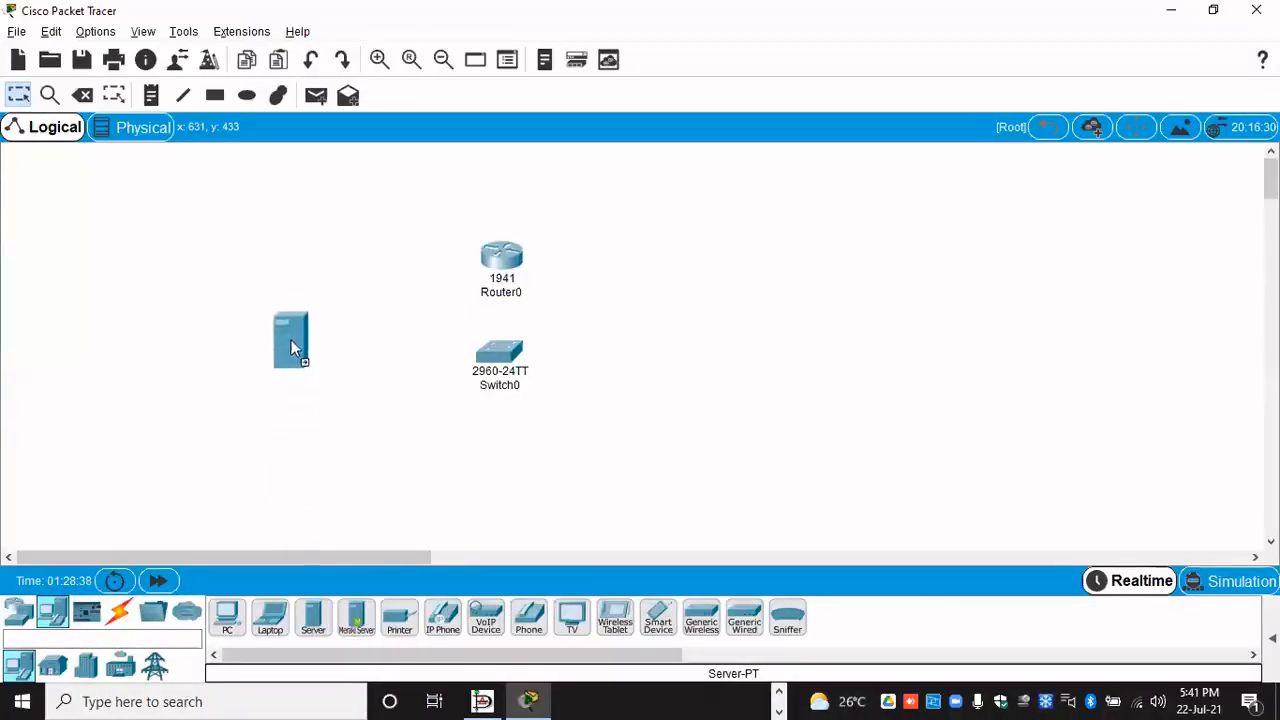
drag(500, 352, 476, 405)
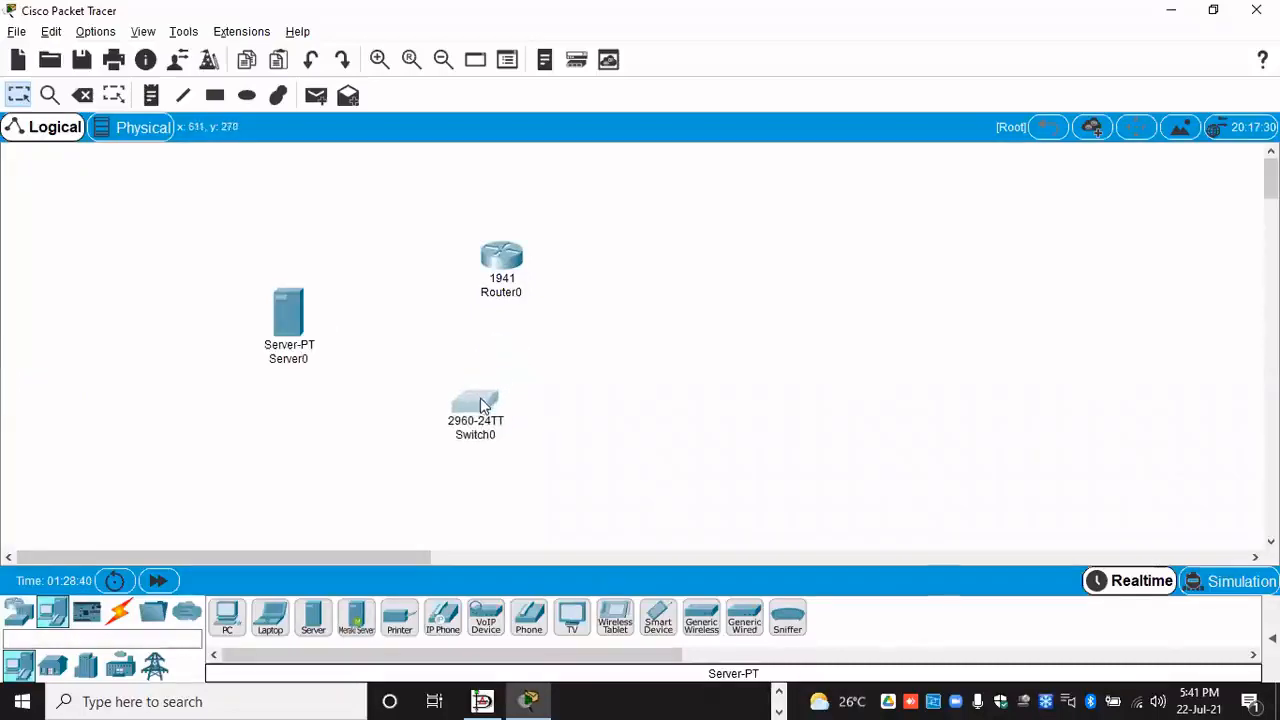
drag(291, 320, 289, 326)
drag(472, 405, 500, 350)
click(295, 328)
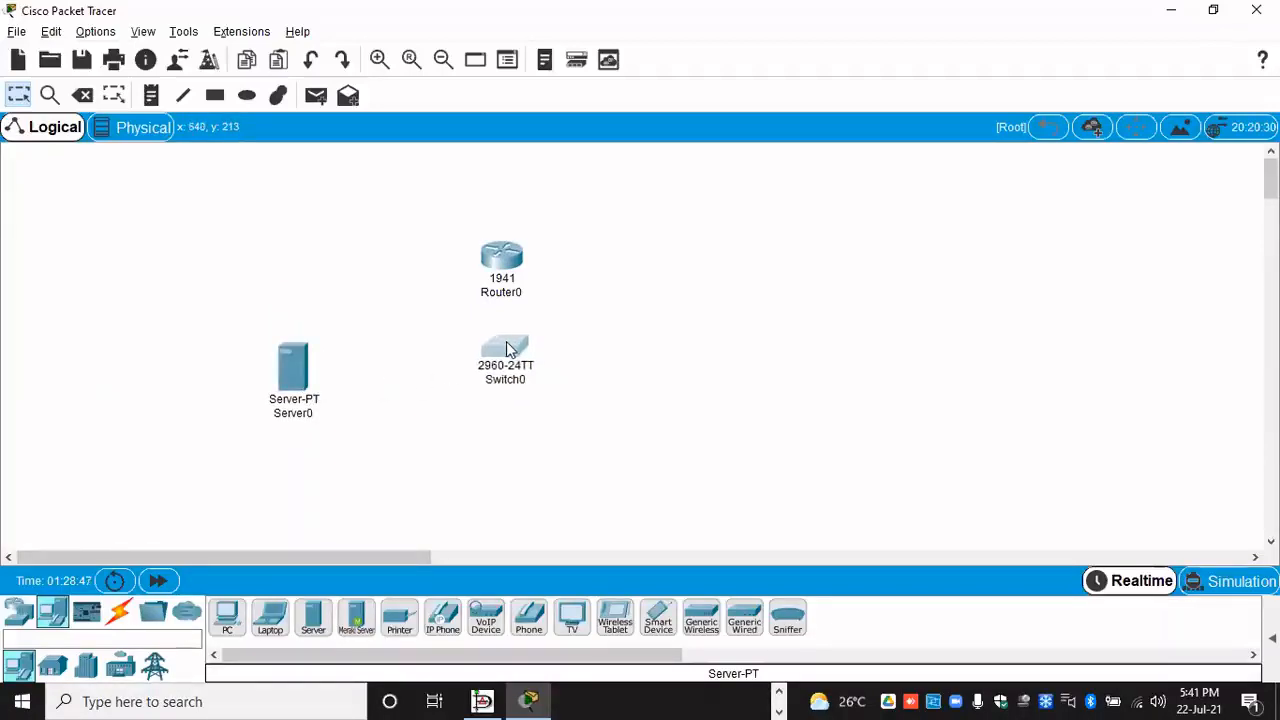
drag(399, 617, 331, 452)
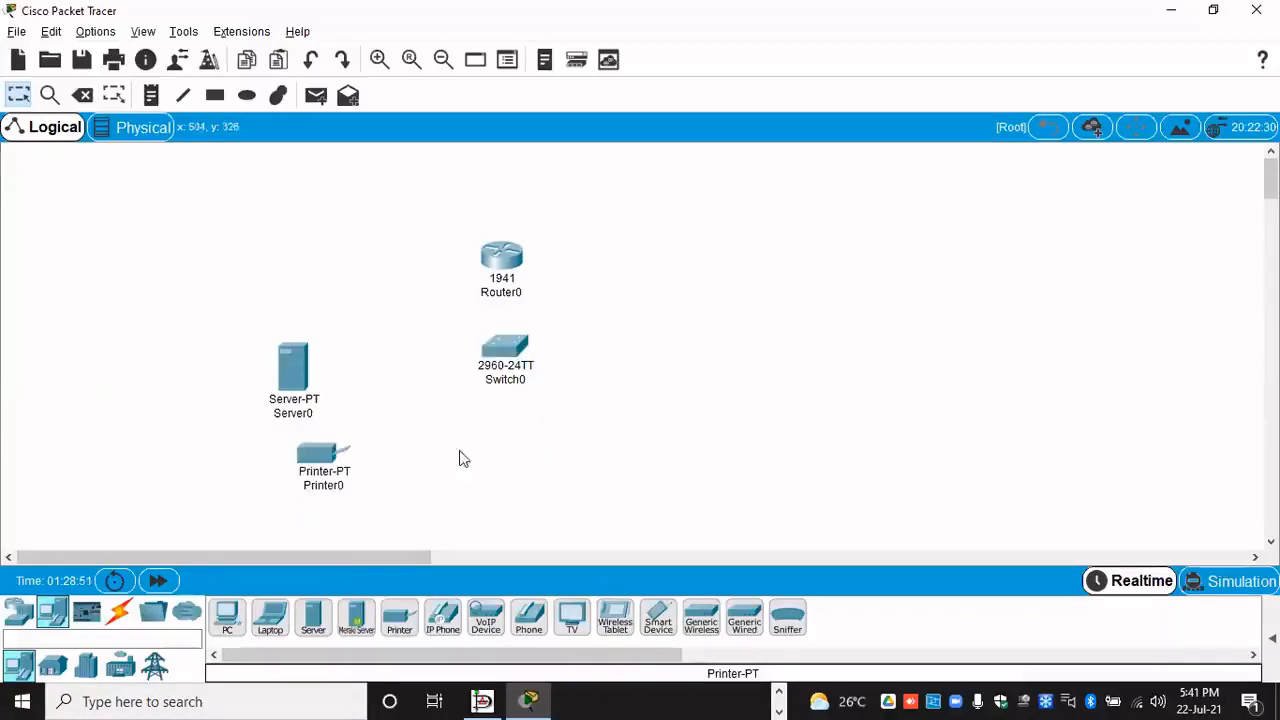
drag(513, 360, 530, 374)
Step: Place five PCs in a row below the switch
drag(237, 618, 480, 490)
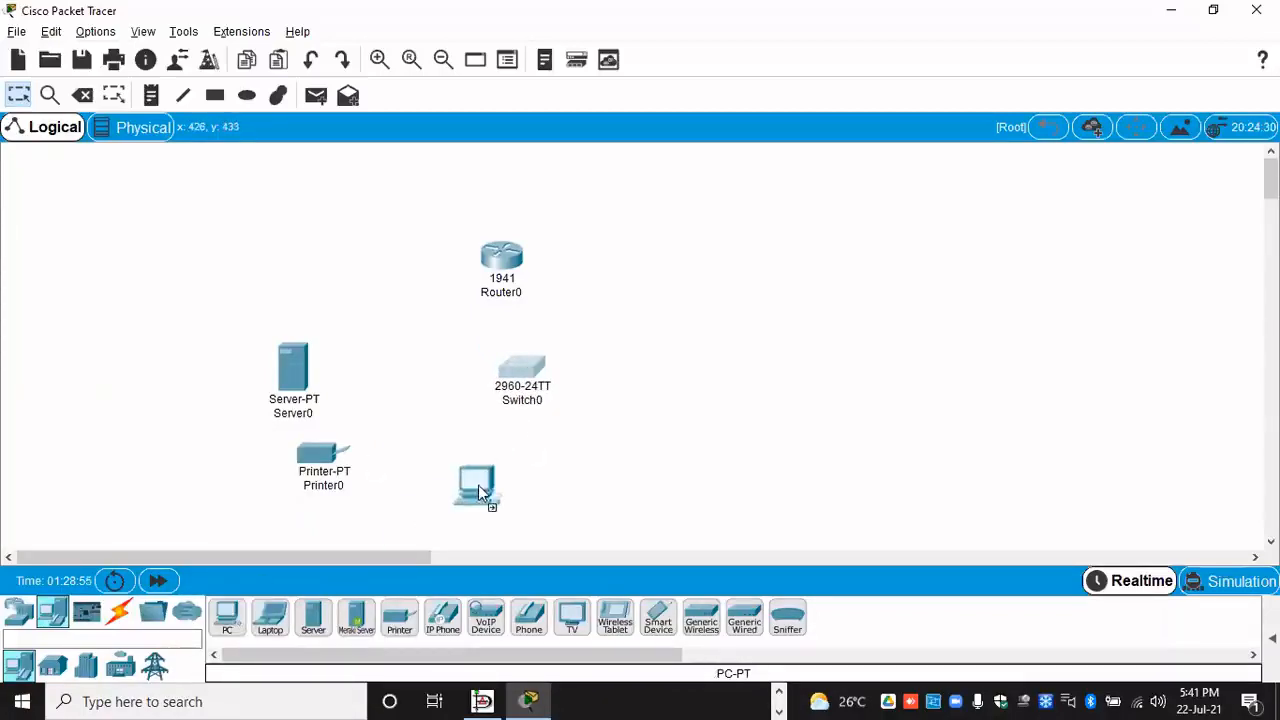
drag(227, 617, 607, 503)
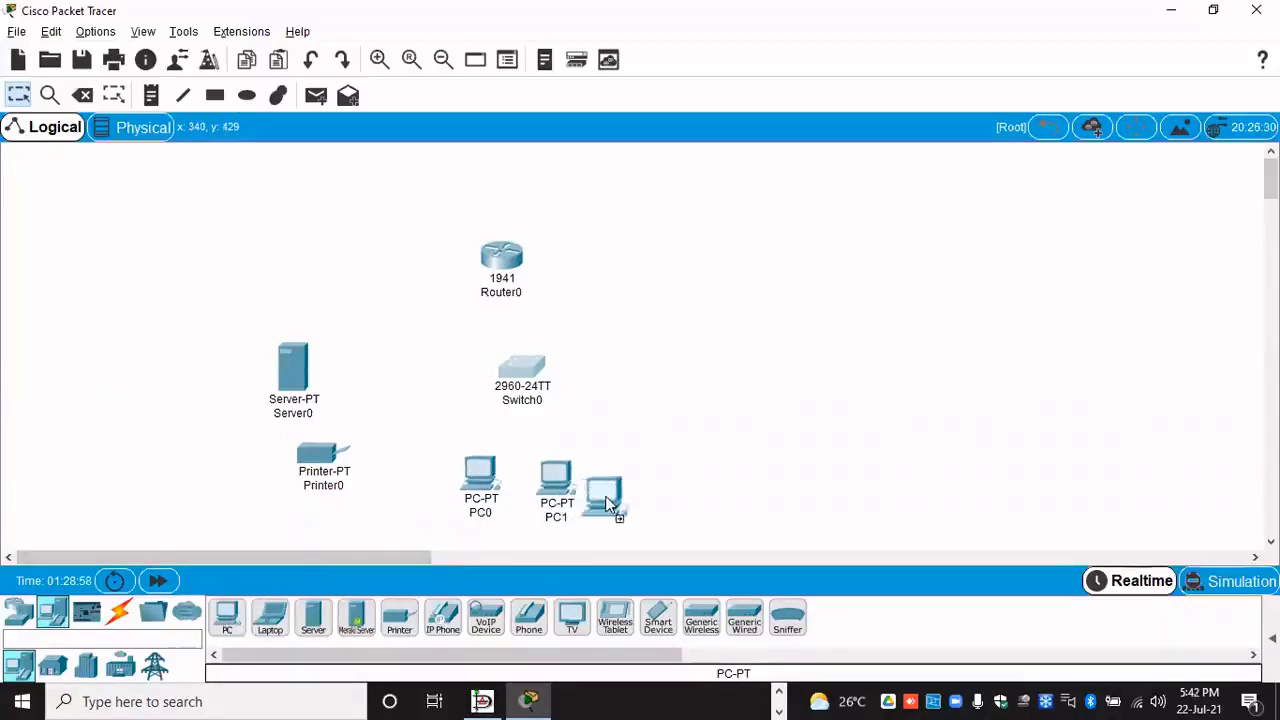
drag(227, 617, 697, 472)
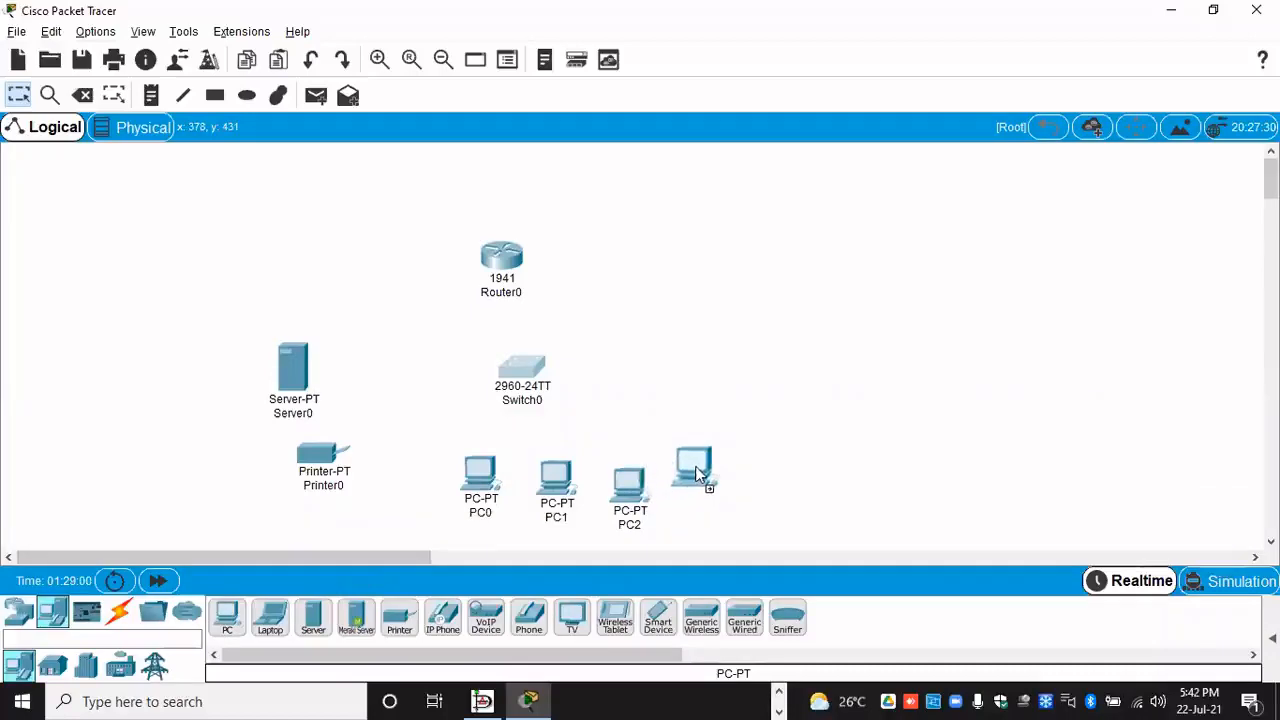
drag(227, 617, 760, 482)
Step: Place two laptops to the right of the switch, one above the other, and return to the end devices list
drag(270, 617, 756, 338)
drag(282, 622, 729, 411)
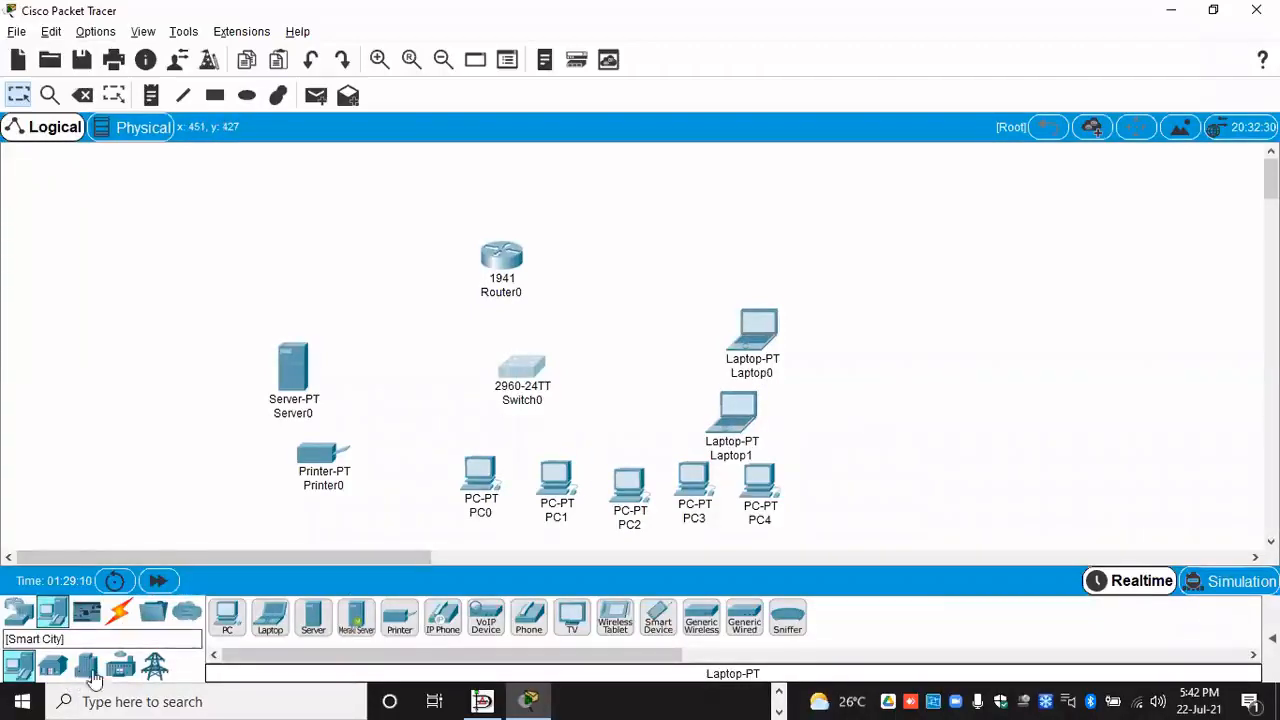
click(150, 666)
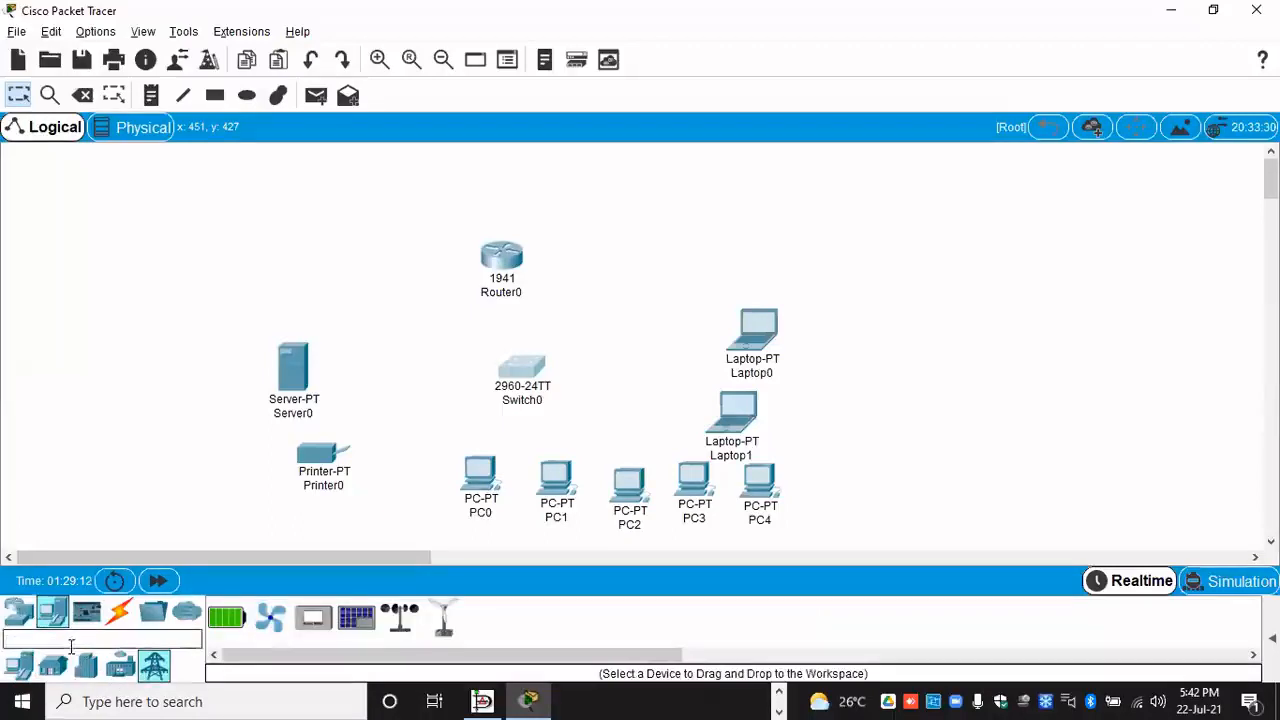
click(20, 666)
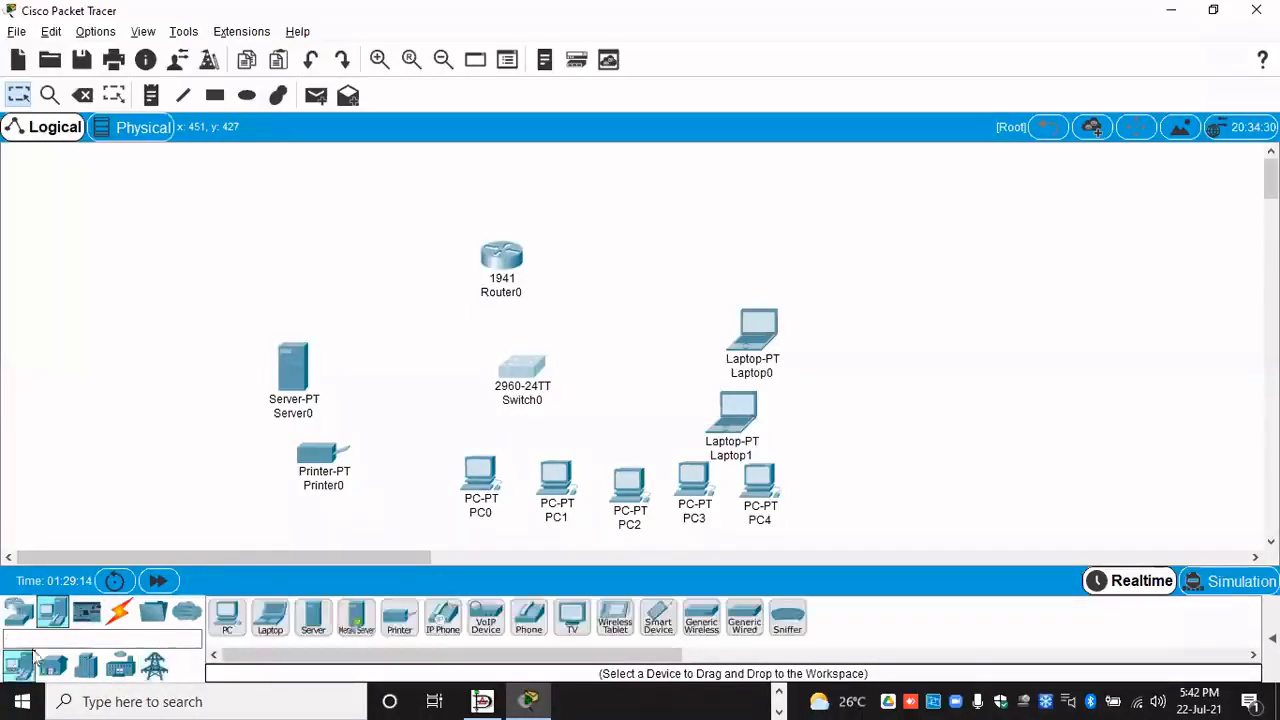
Step: Place a WRT300N wireless router between the 1941 router and the laptops, above the switch's level
click(18, 612)
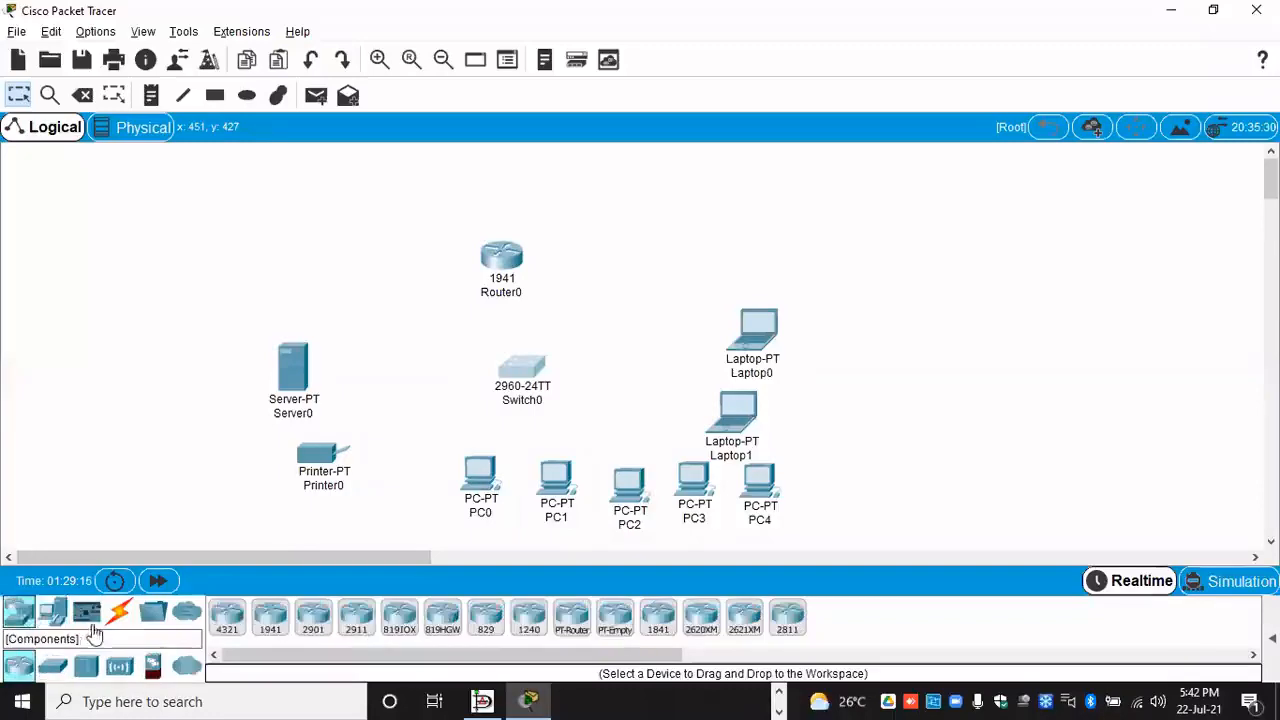
click(58, 670)
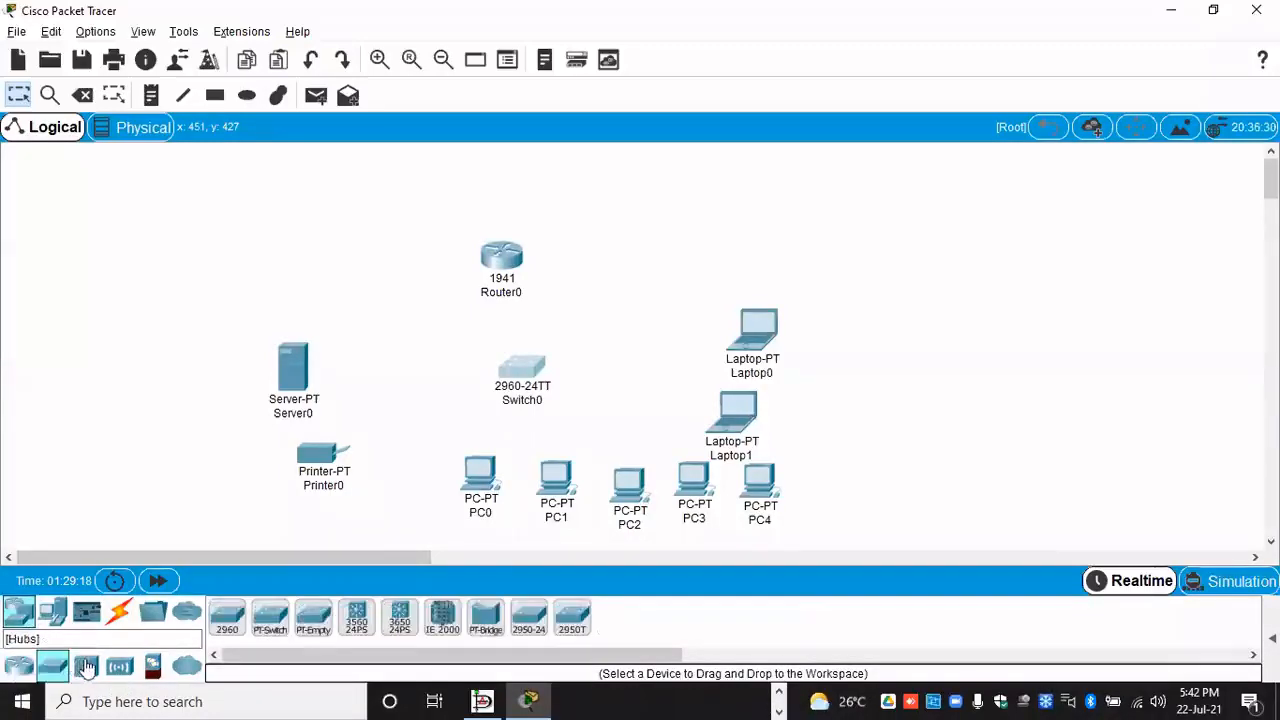
click(186, 668)
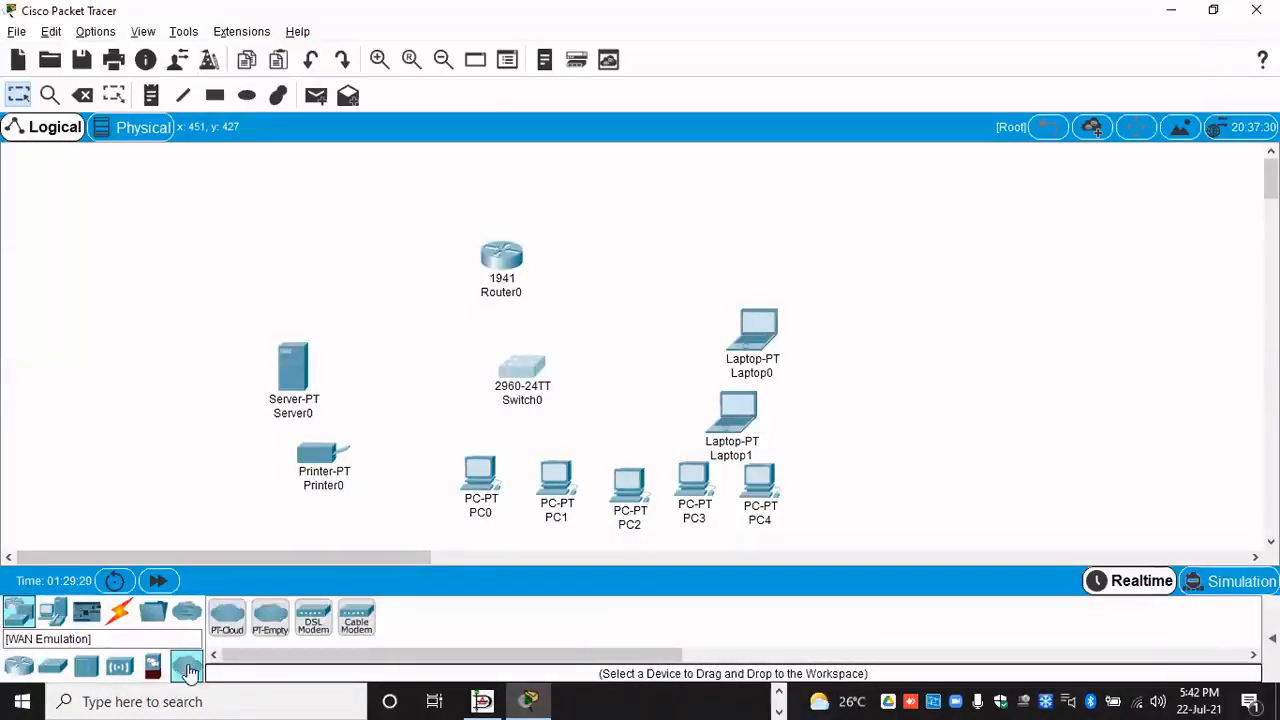
click(150, 670)
click(120, 668)
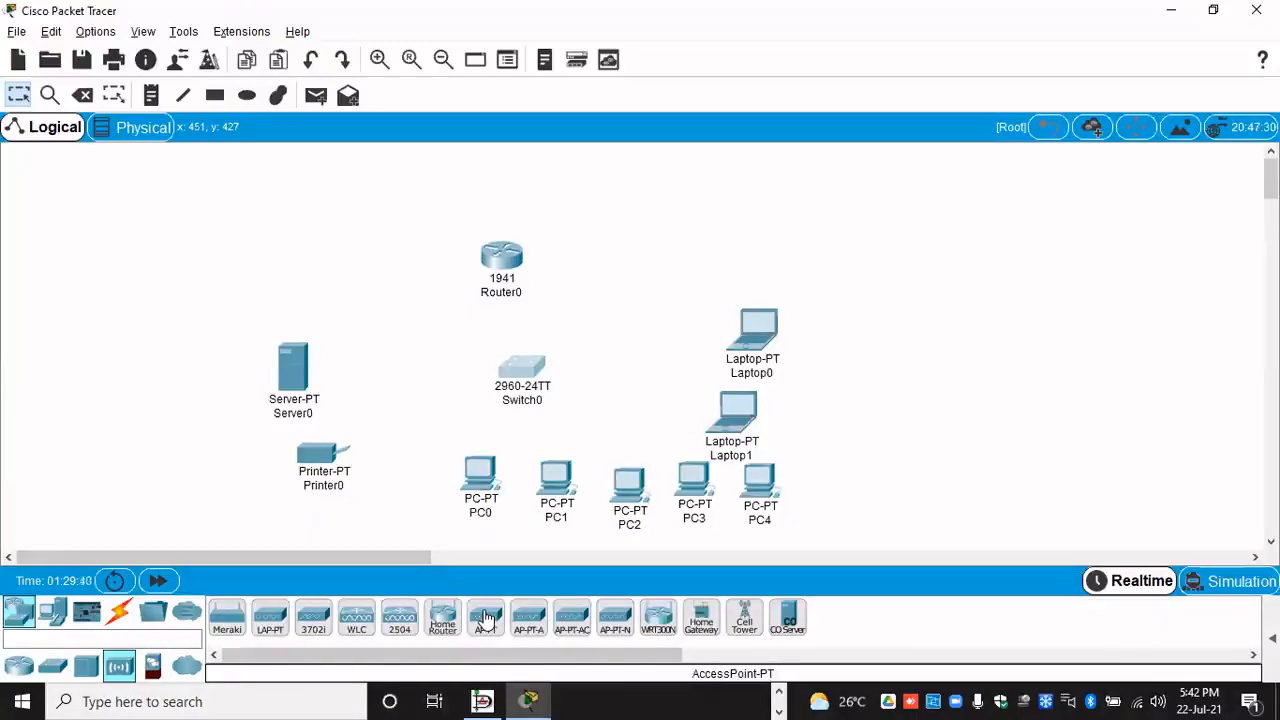
drag(658, 618, 658, 285)
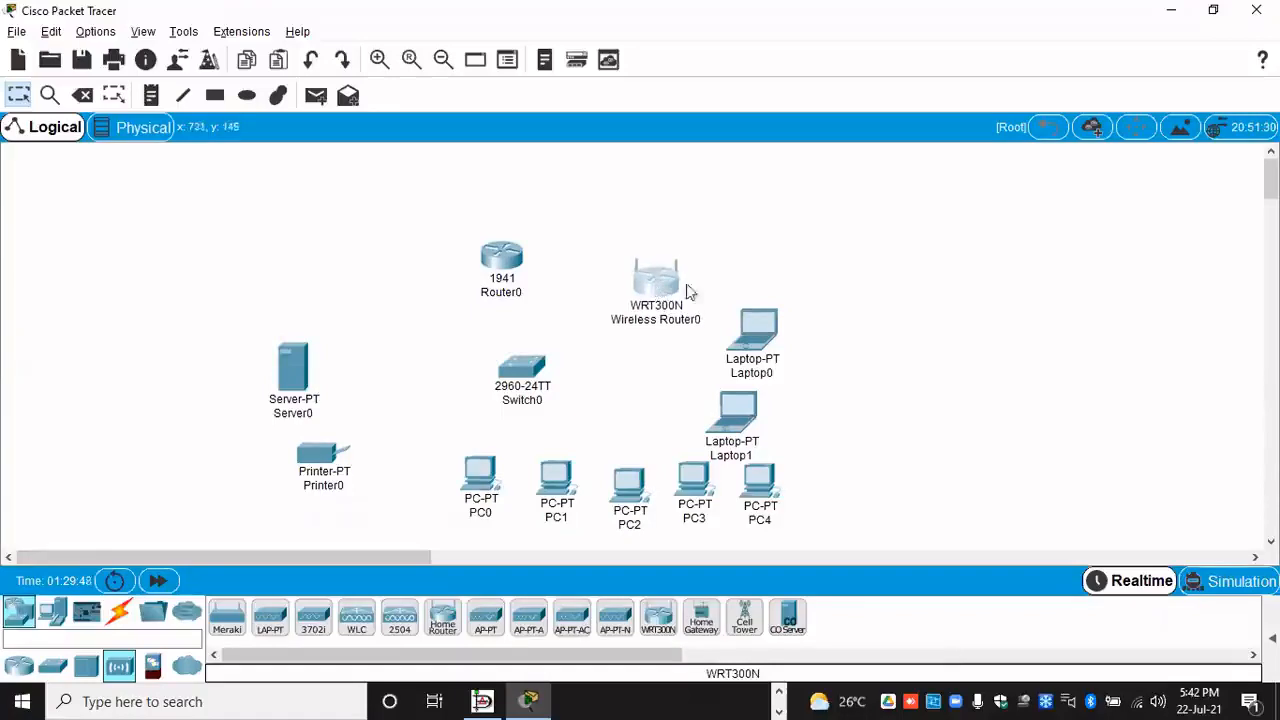
Step: Move both laptops farther right, raise the 1941 router, and reposition the wireless router between the router and the laptops
drag(755, 332, 852, 333)
drag(740, 418, 833, 420)
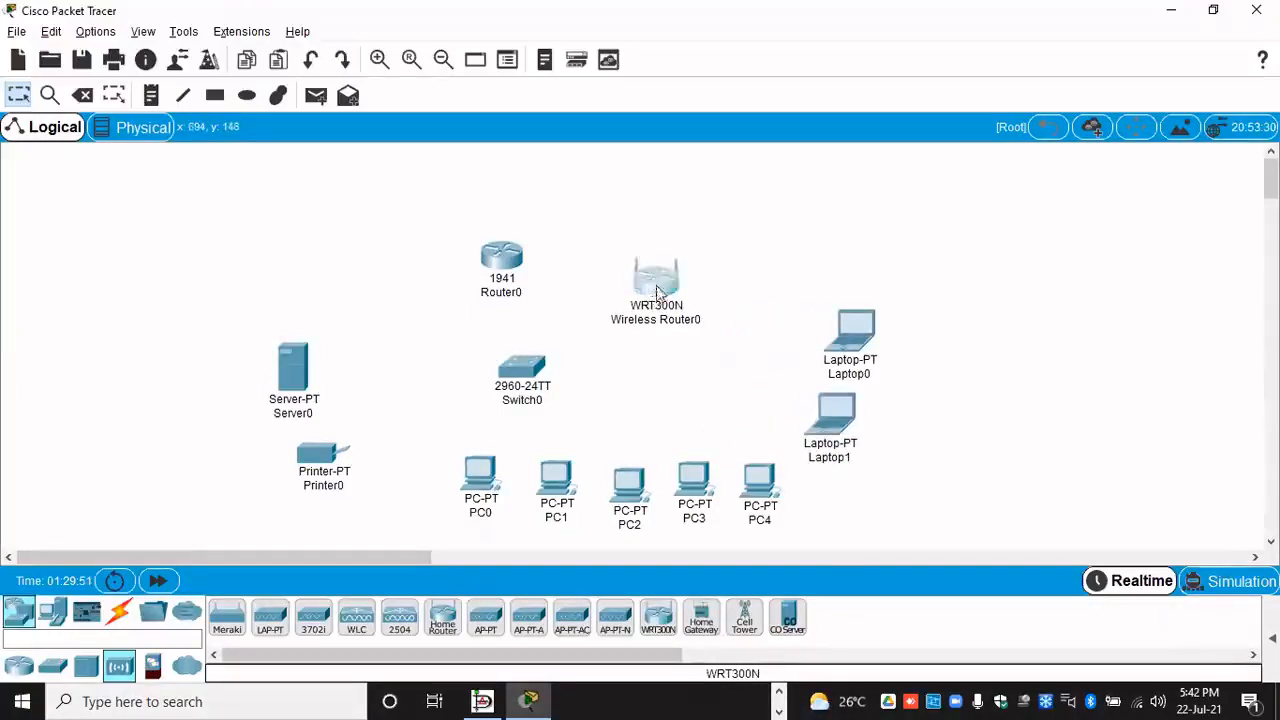
drag(654, 285, 703, 266)
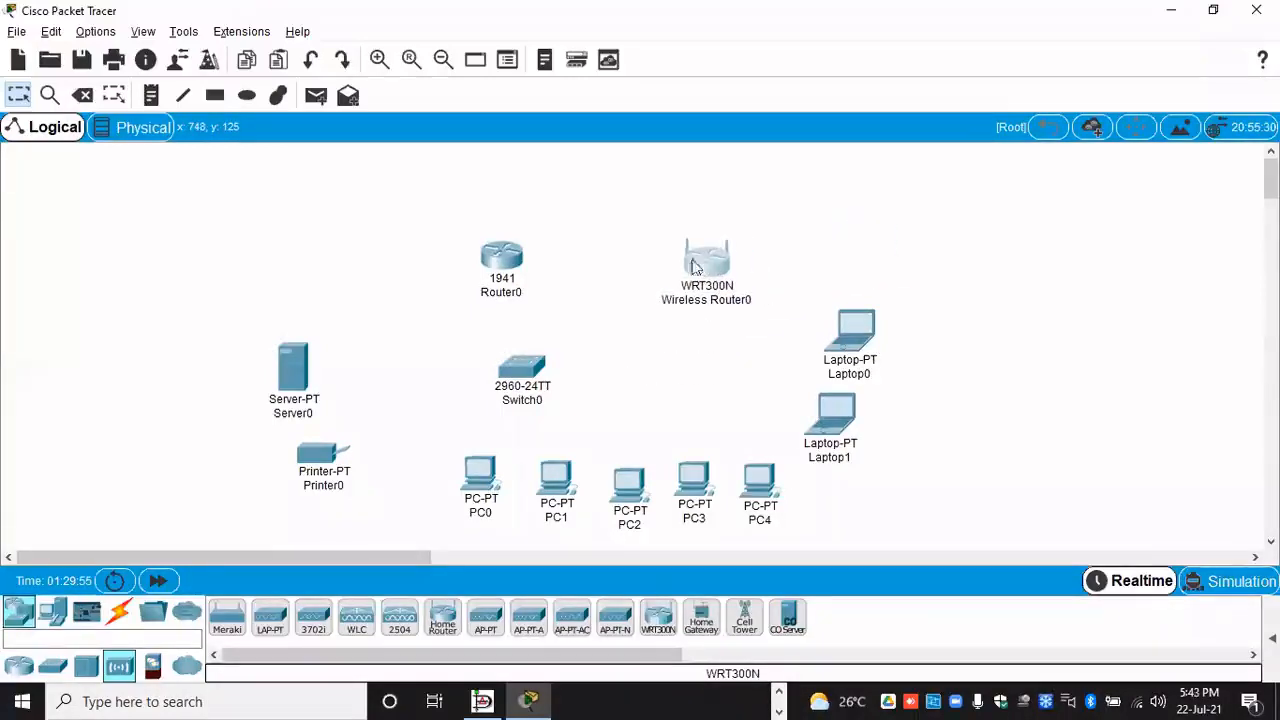
drag(501, 262, 516, 208)
drag(706, 262, 680, 275)
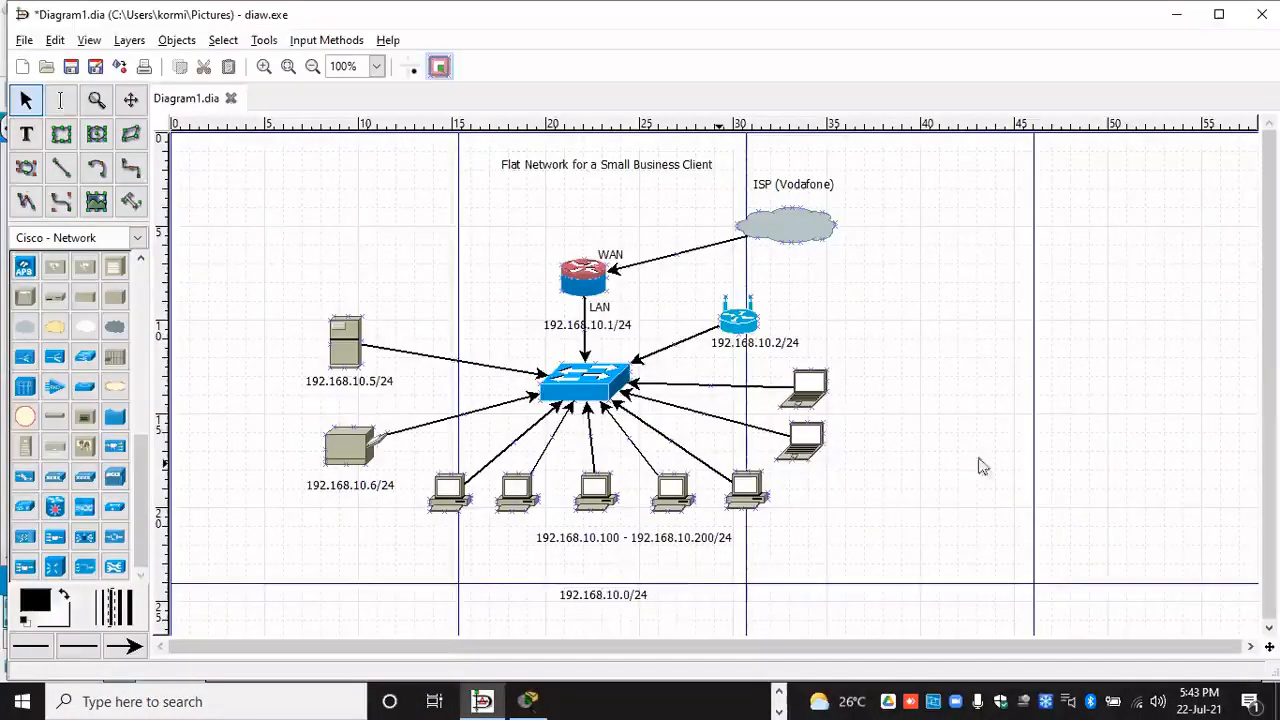
Step: Check the network diagram in Dia, return to Packet Tracer and place a PT-Cloud above the wireless router
click(477, 702)
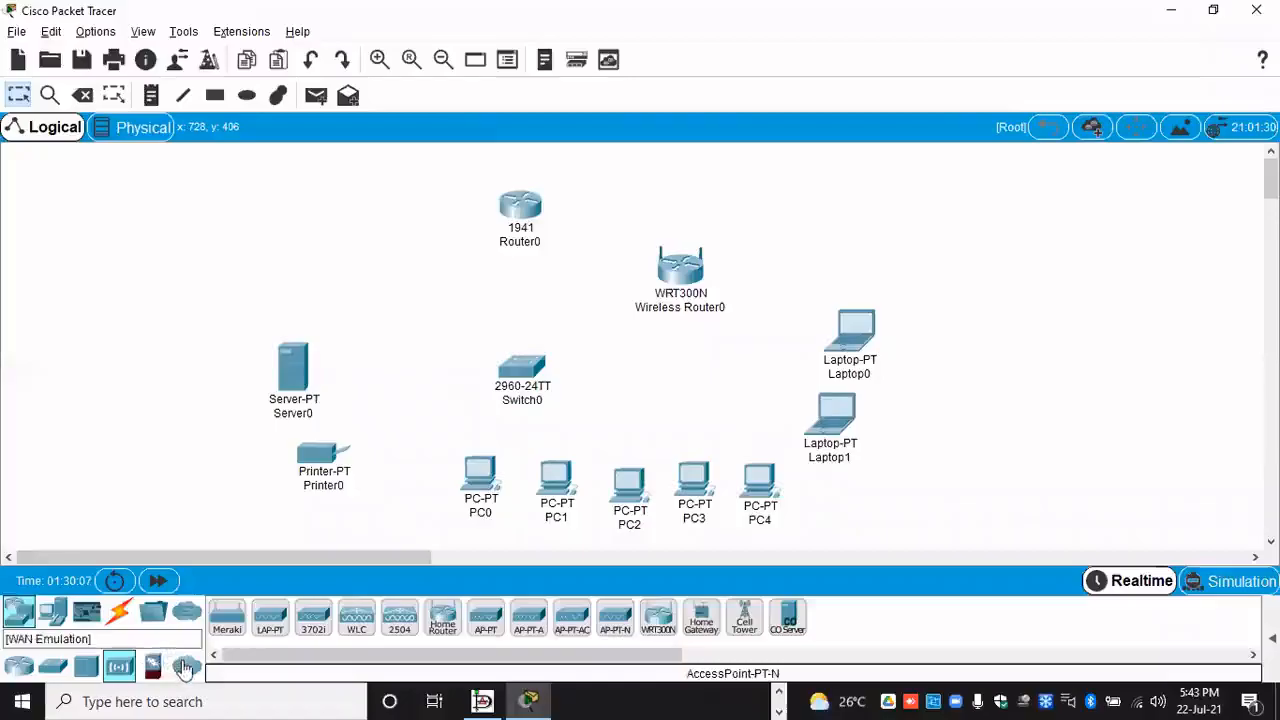
click(187, 666)
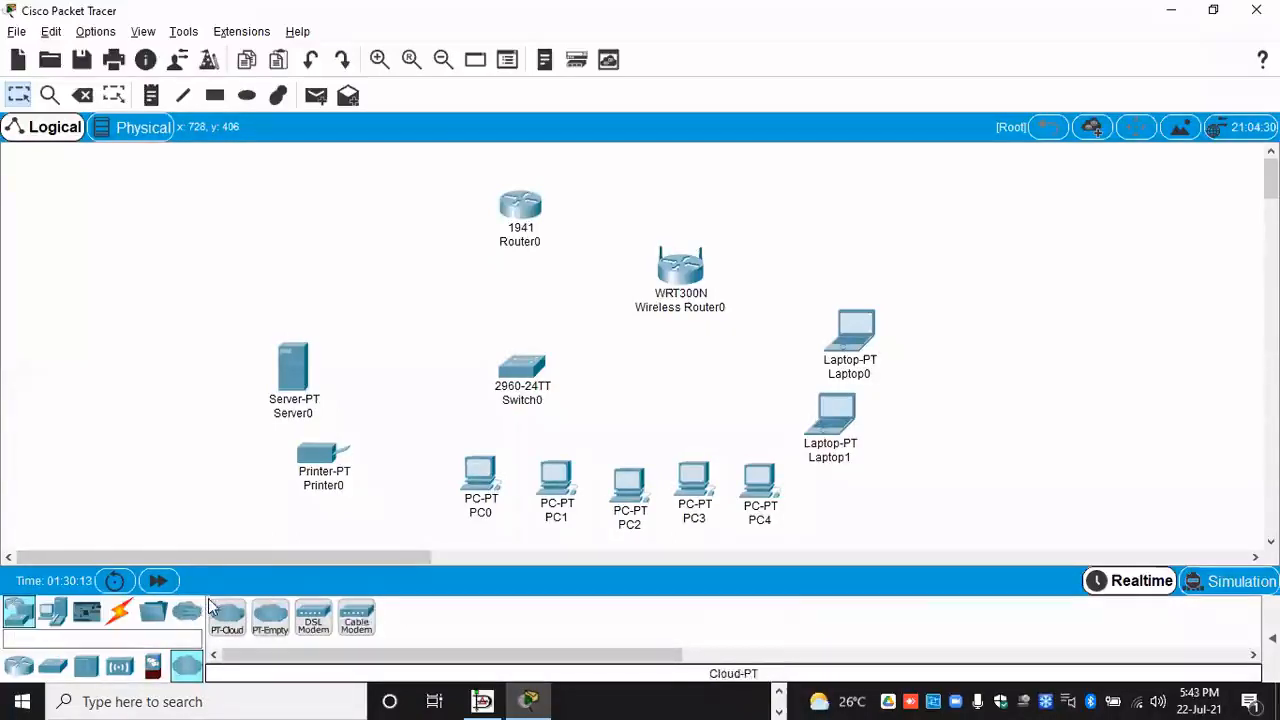
drag(226, 618, 726, 175)
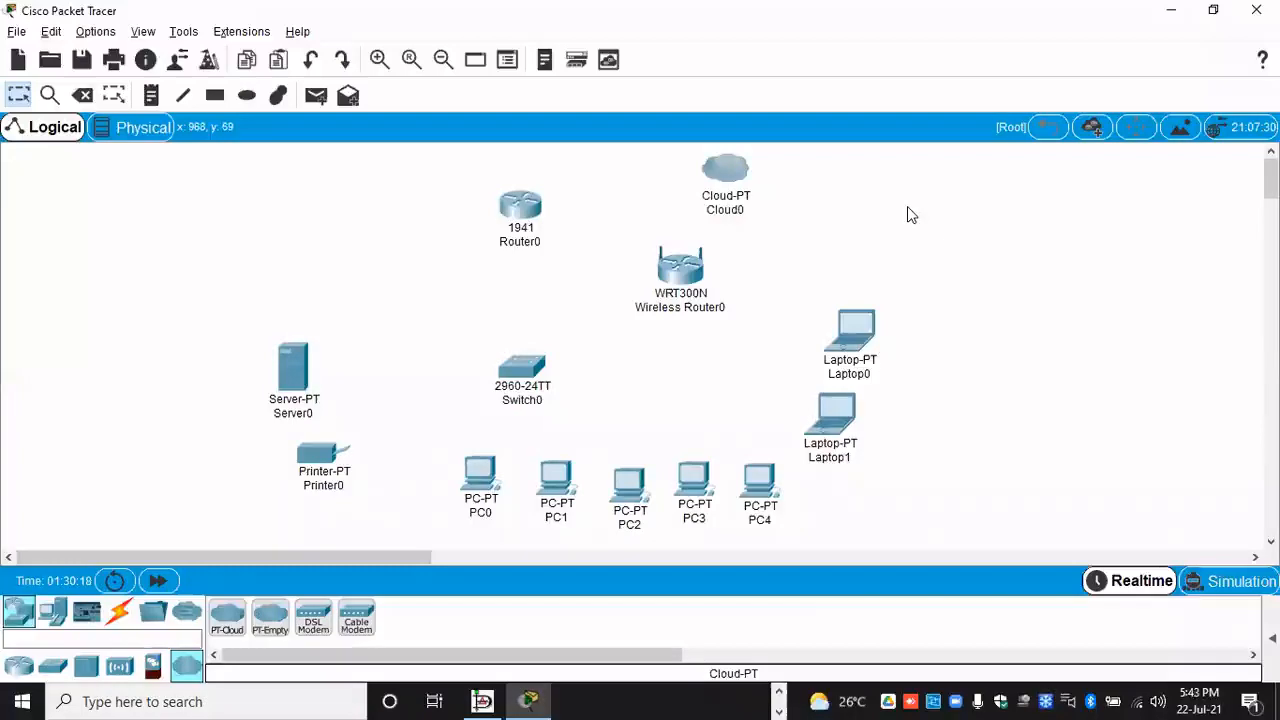
Step: Compare the placed devices with the Dia network diagram, checking the available security devices and the 1941 router's port summary
key(alt+Tab)
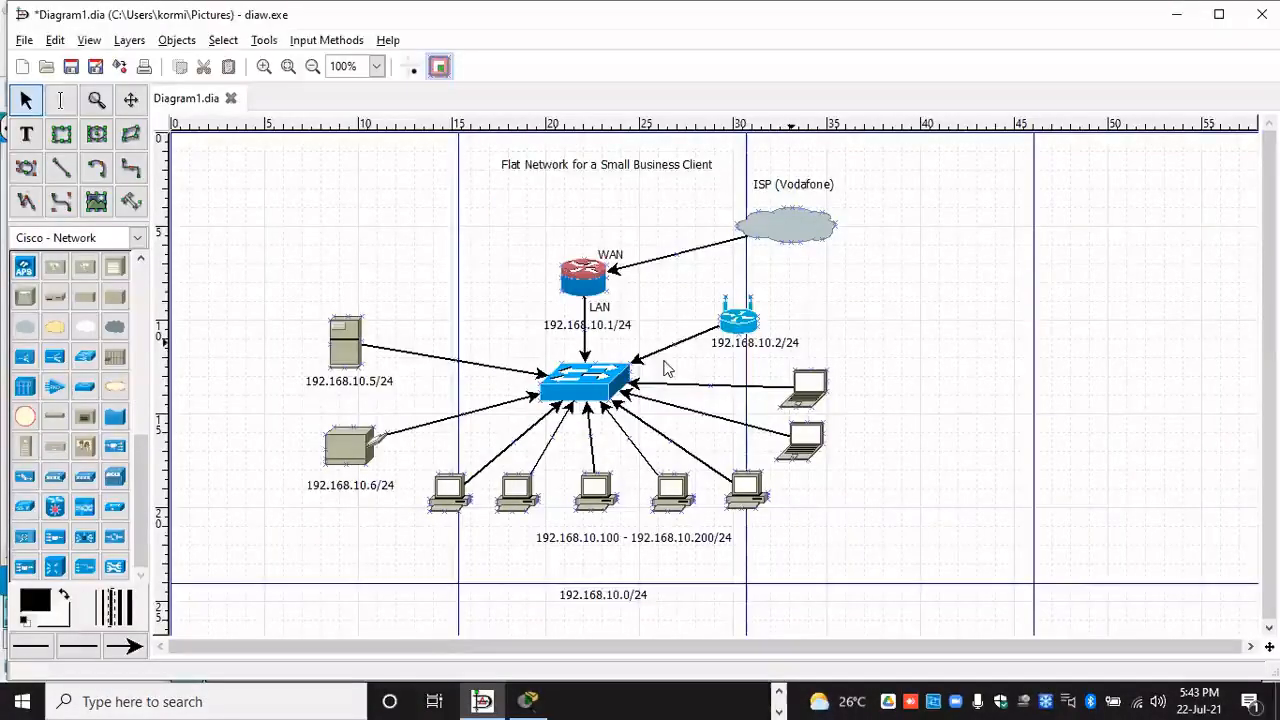
key(alt+Tab)
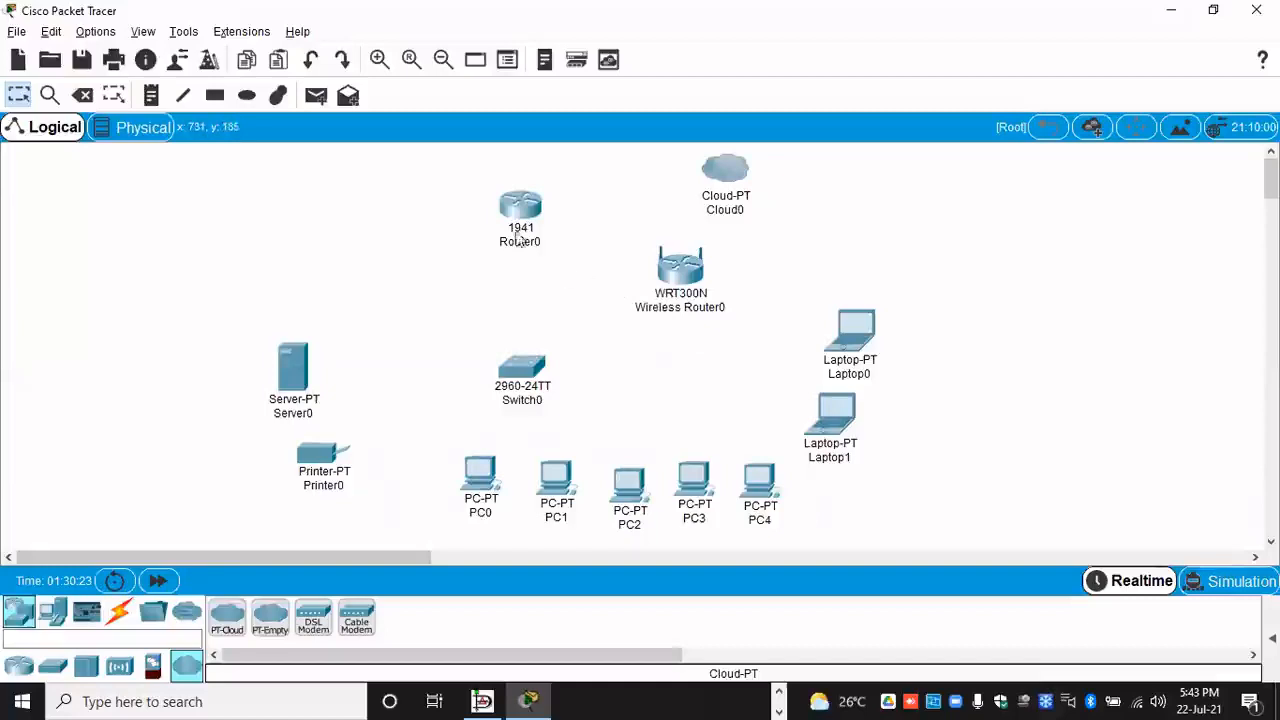
click(152, 668)
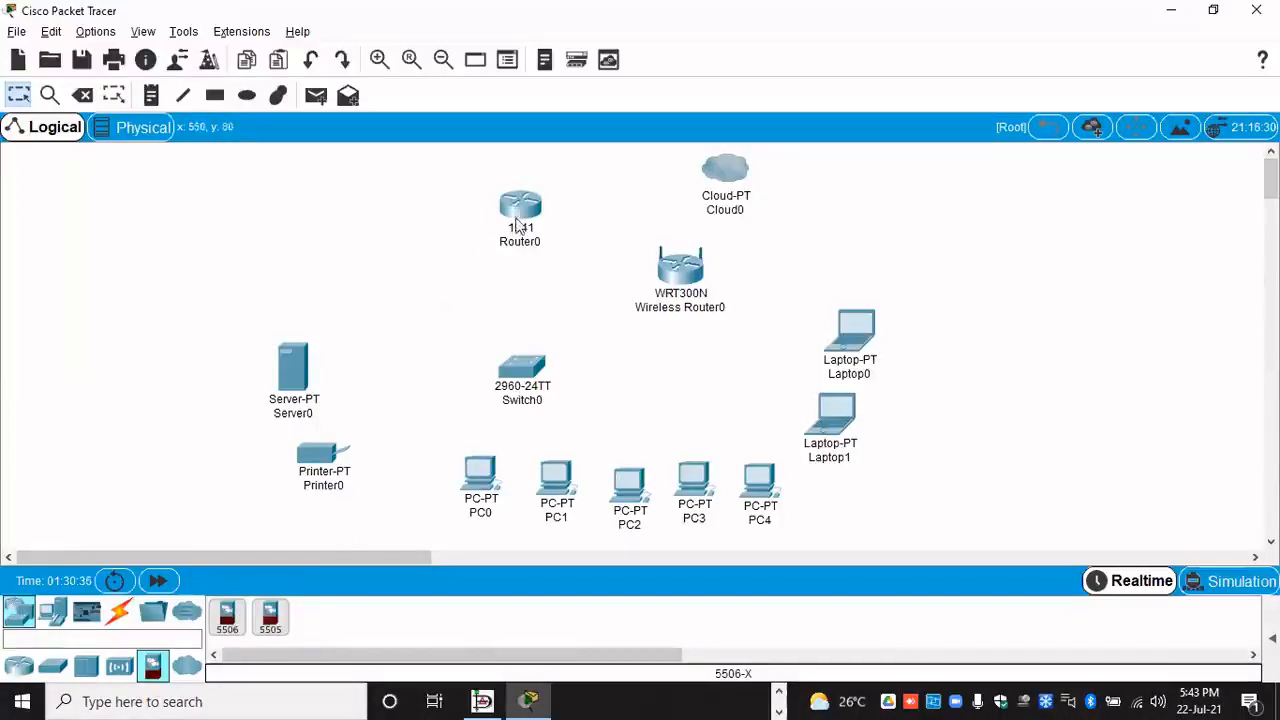
mouse_move(520, 222)
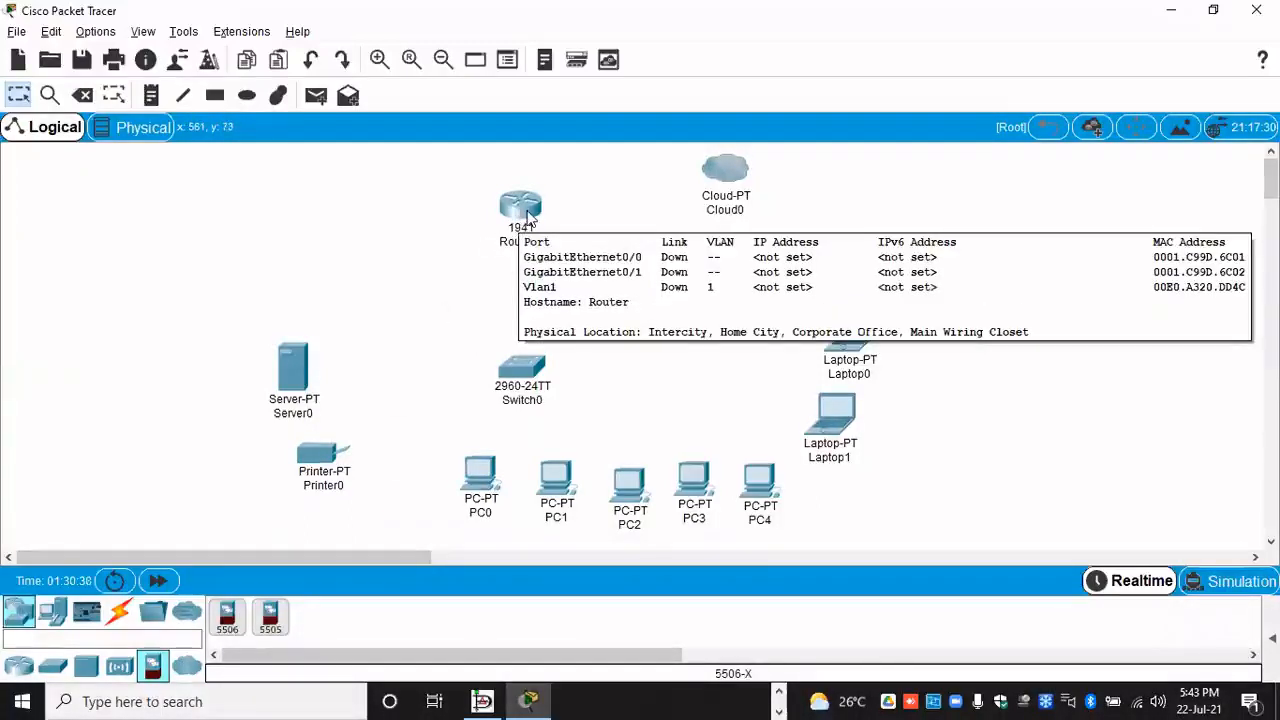
key(alt+Tab)
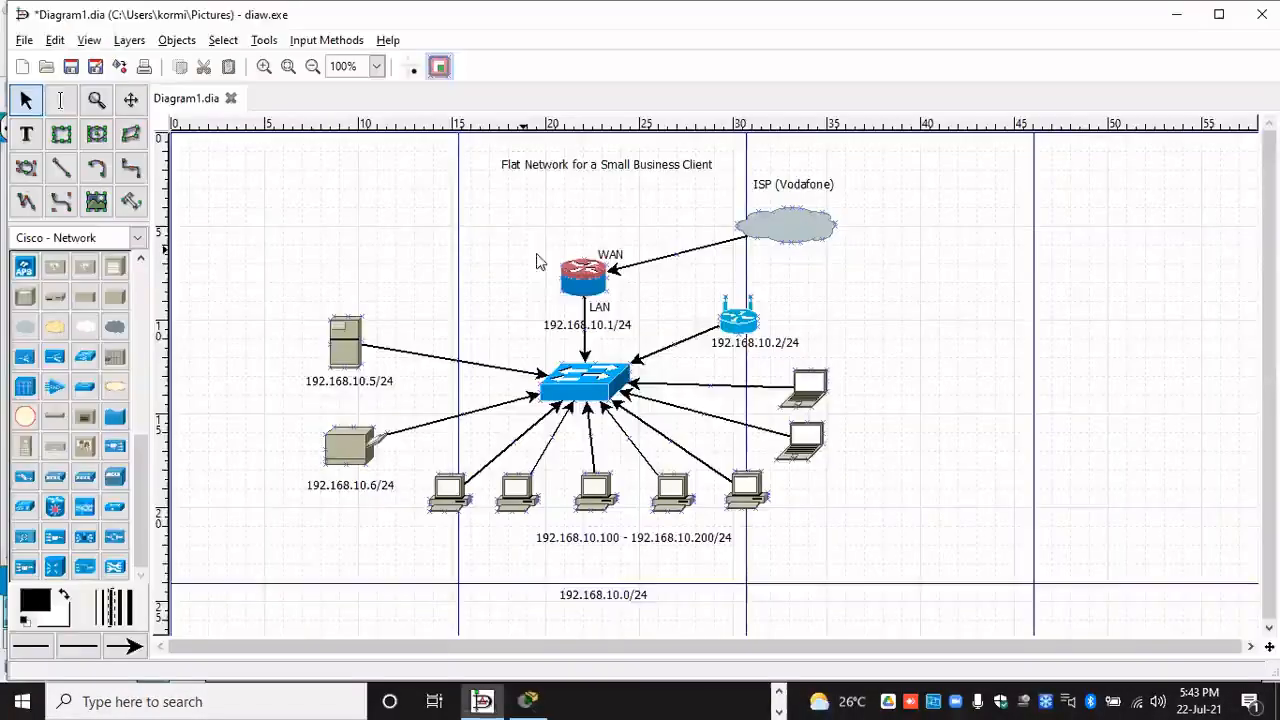
key(alt+Tab)
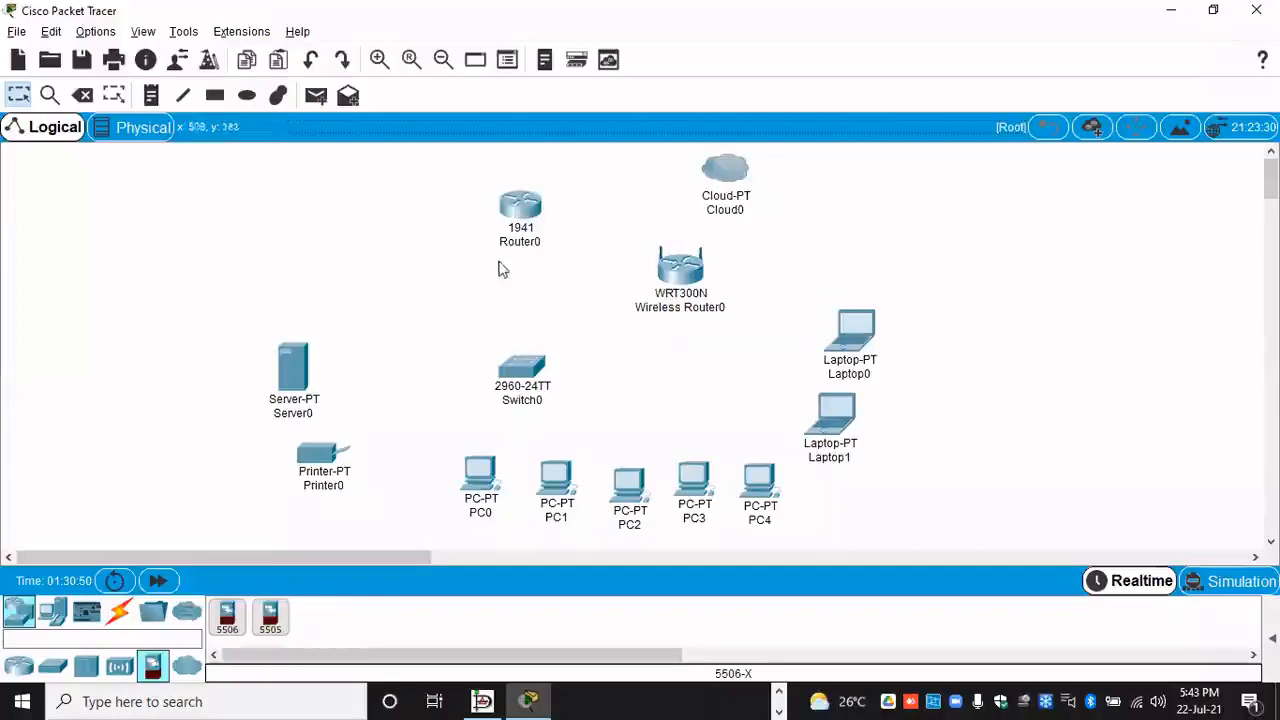
mouse_move(507, 250)
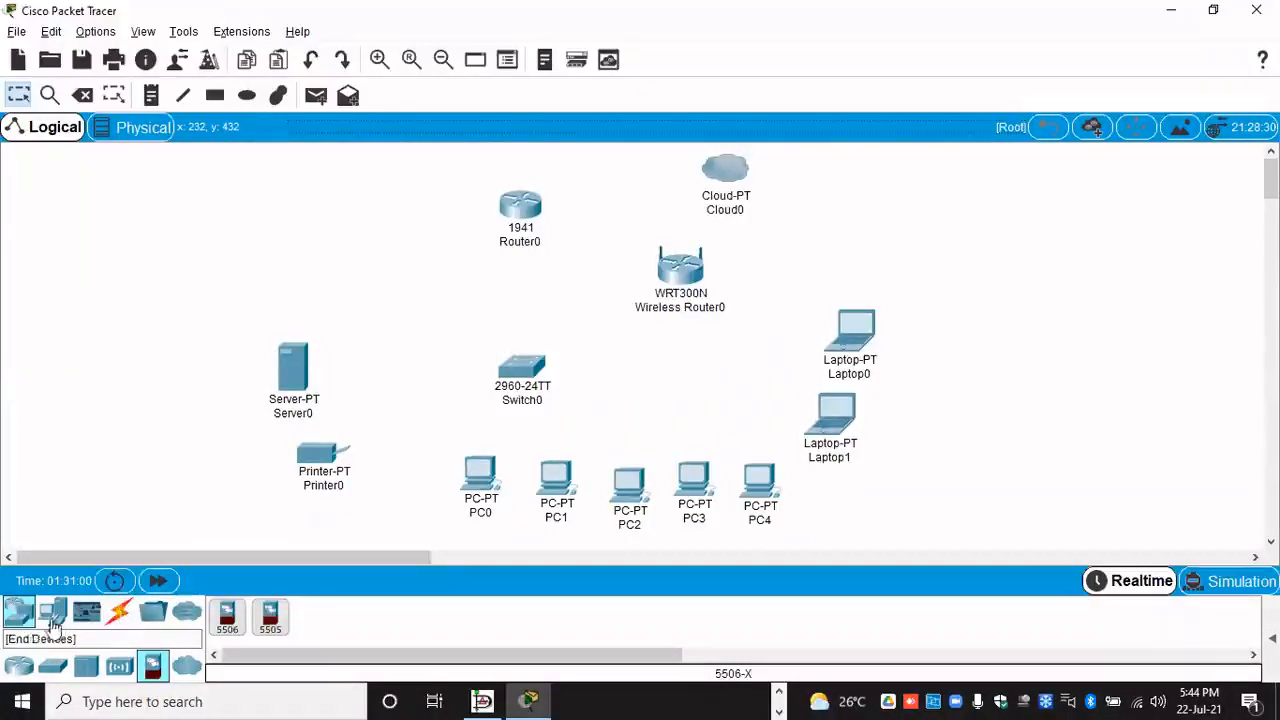
Step: Show the cable types and examine which switch ports a copper straight-through cable can use, without making a connection
click(120, 615)
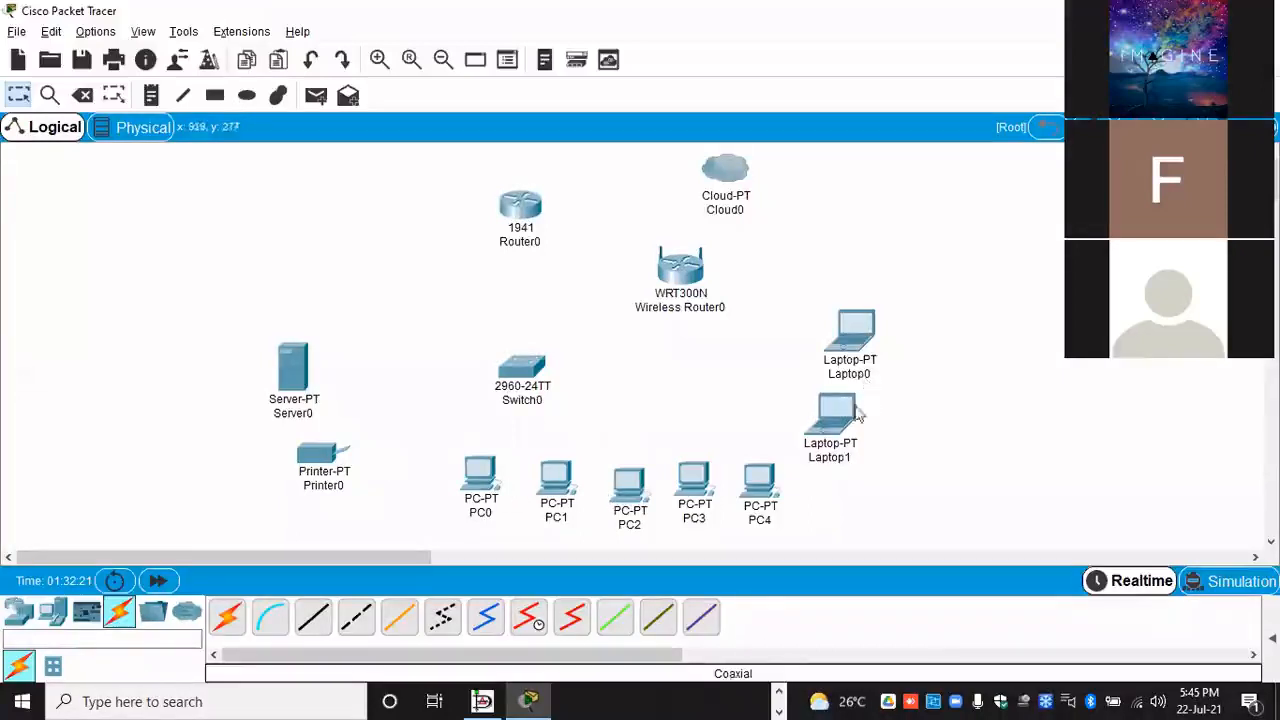
mouse_move(531, 370)
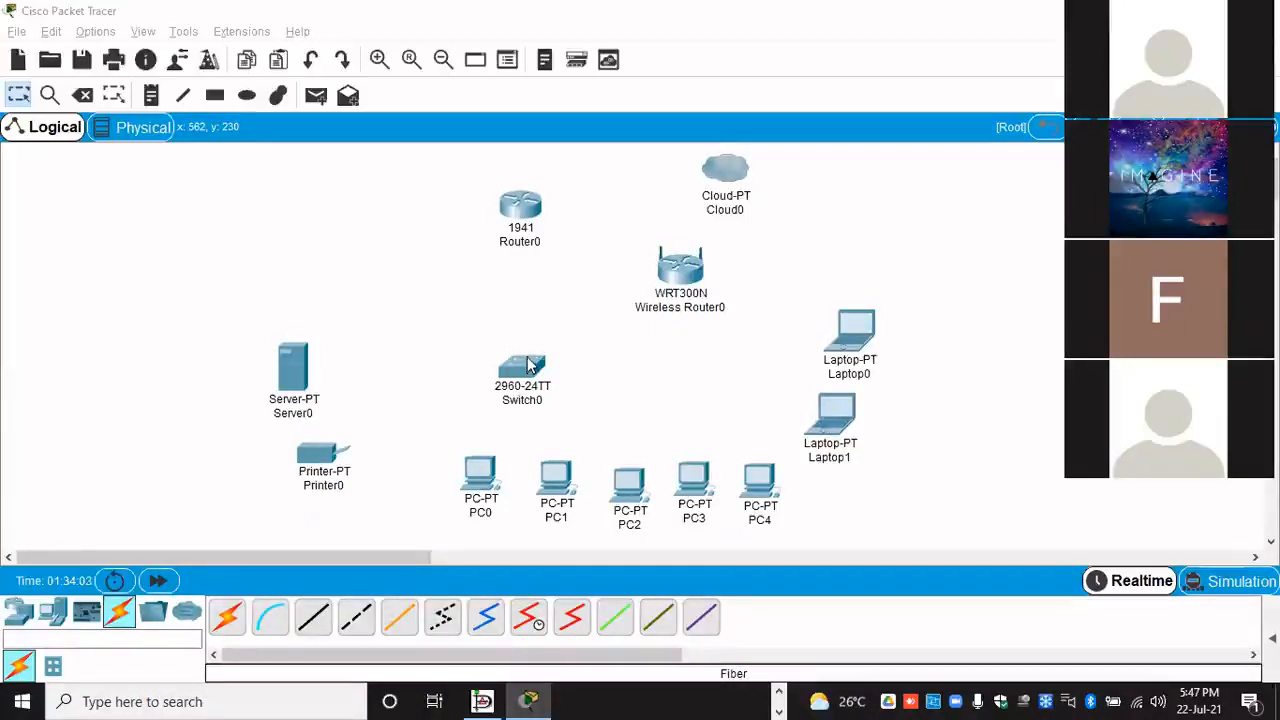
click(312, 616)
click(507, 388)
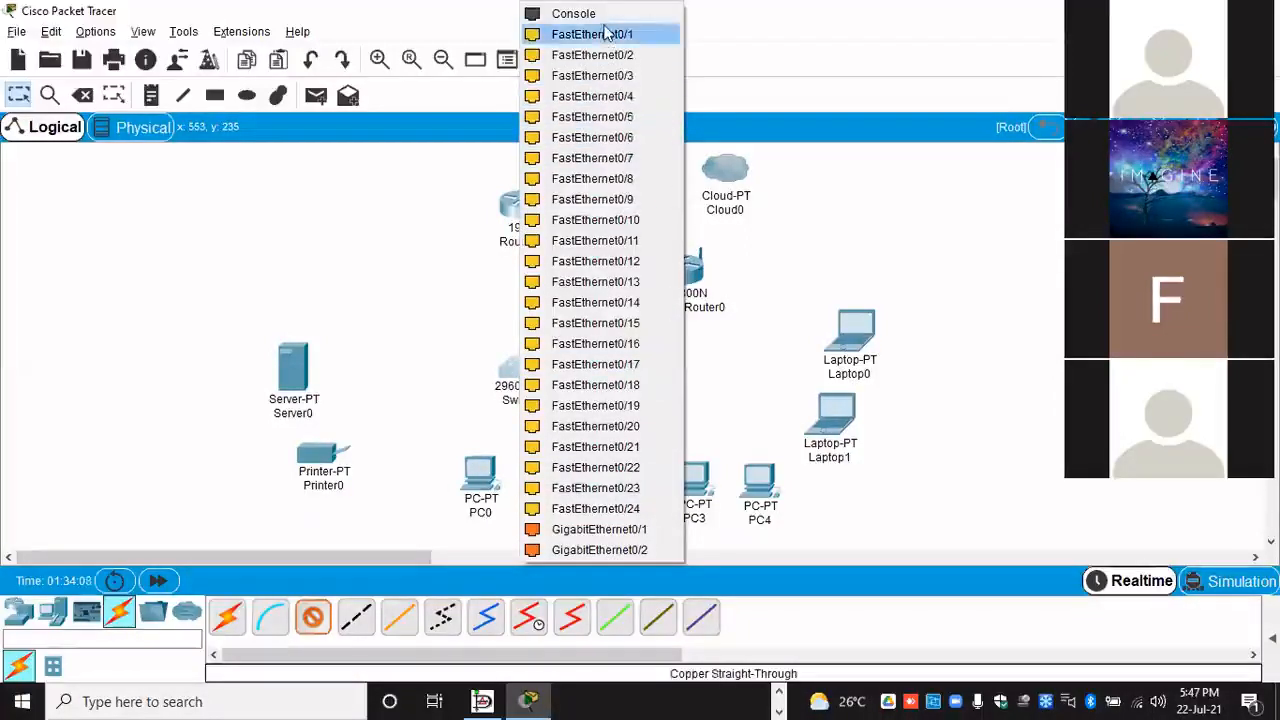
click(168, 393)
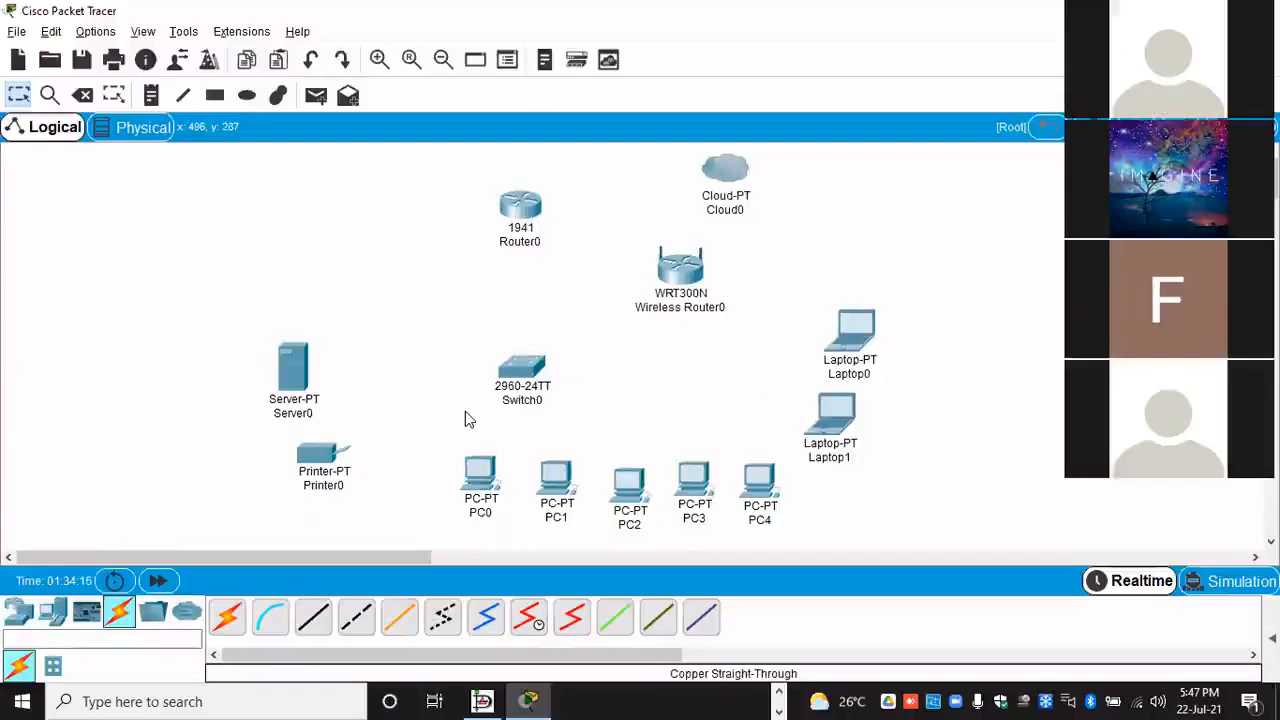
Step: Inspect the physical ports of the 2960 switch and the 1941 router, closing each device window
click(524, 370)
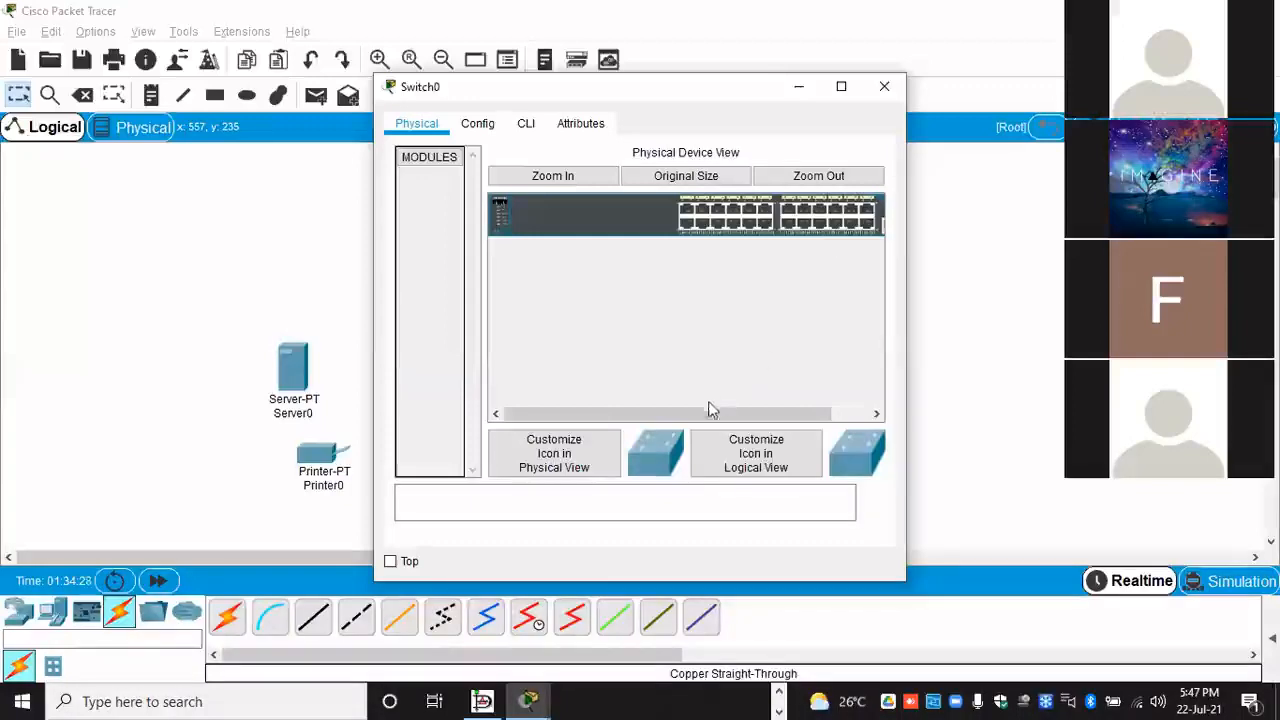
drag(712, 410, 780, 357)
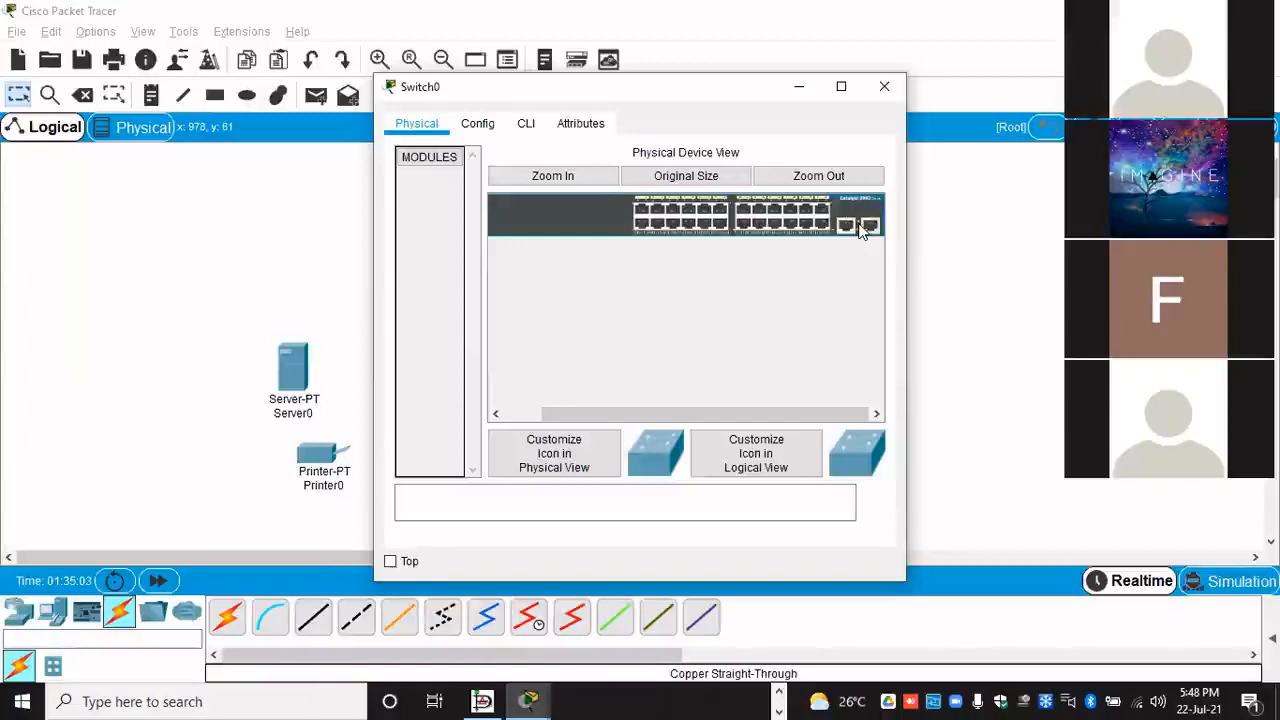
drag(723, 411, 630, 405)
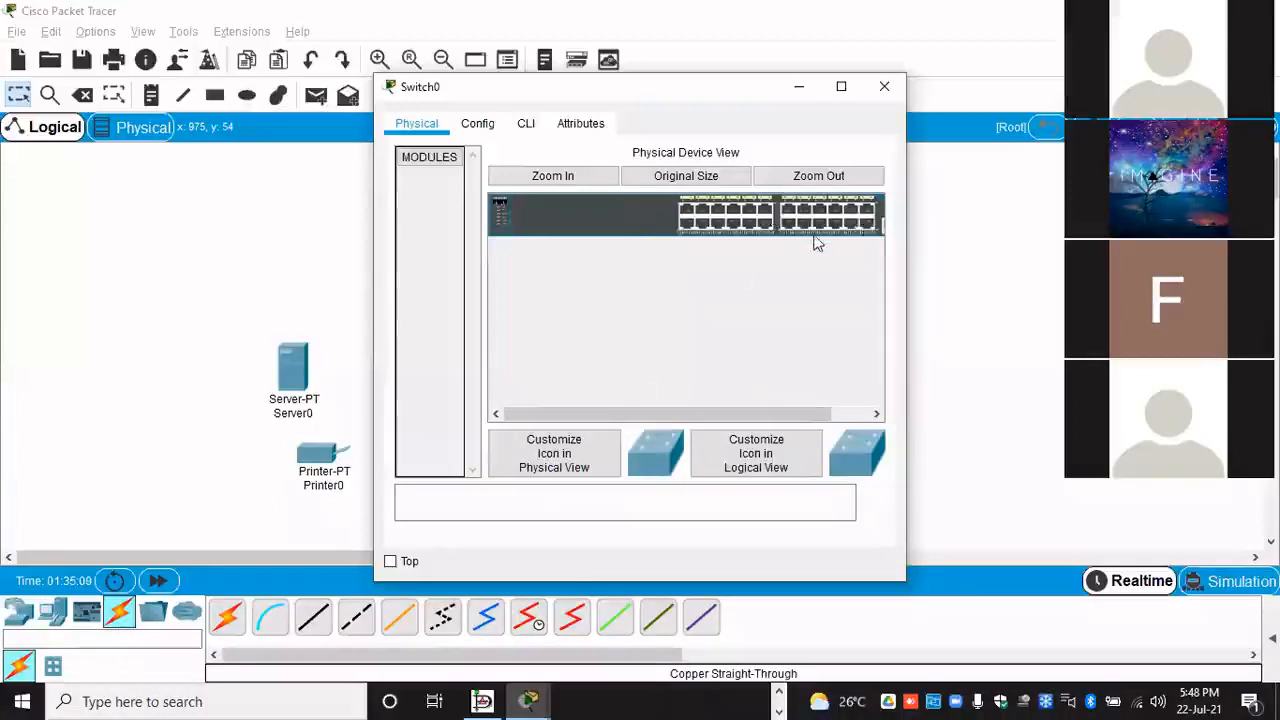
click(890, 86)
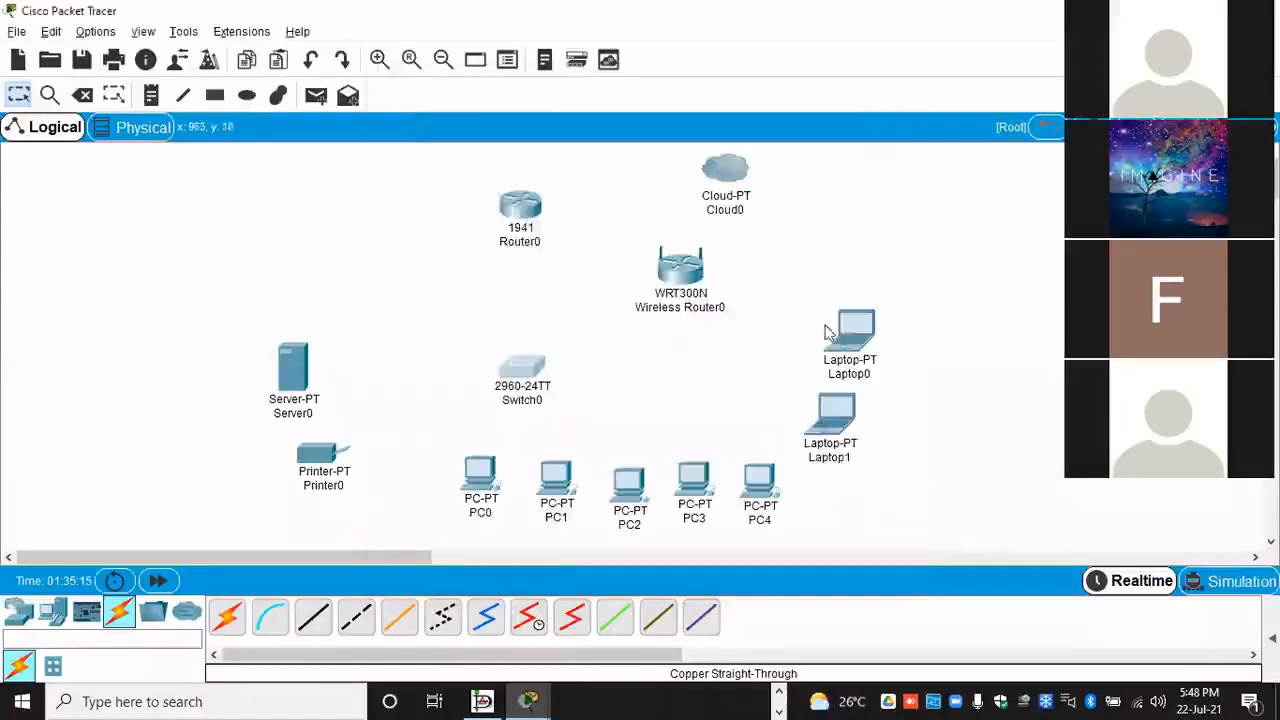
click(519, 203)
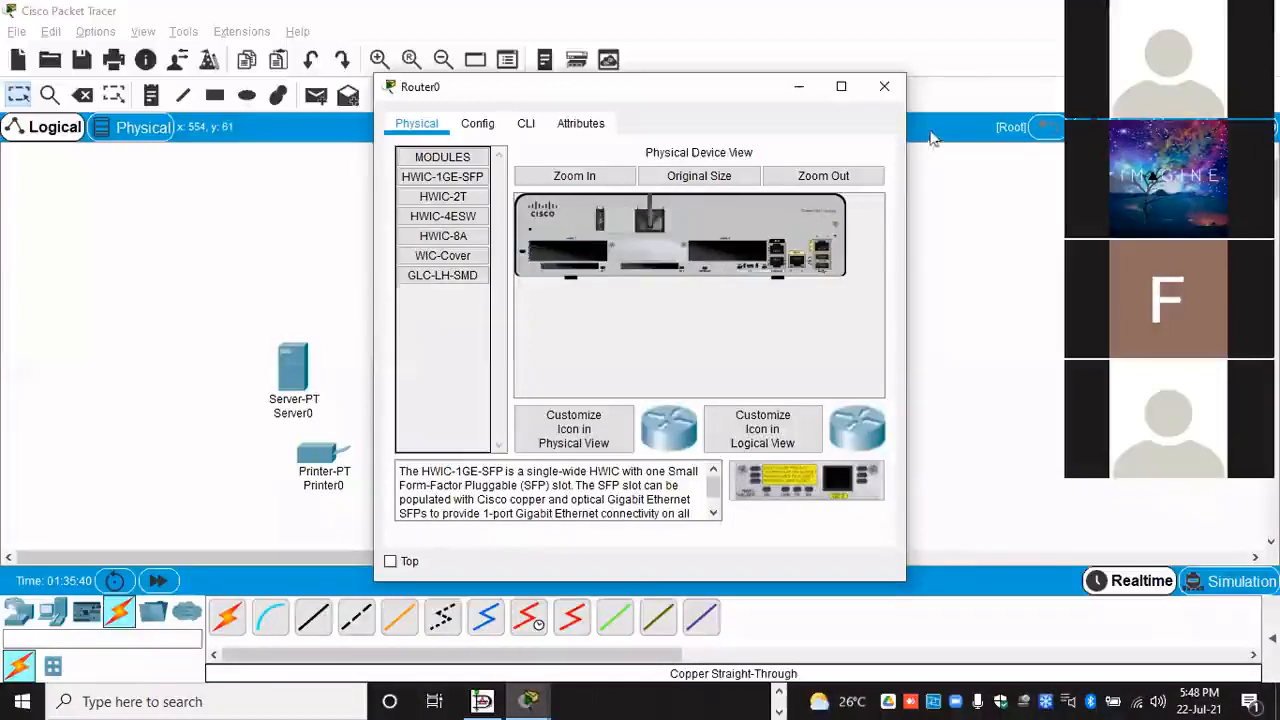
click(886, 89)
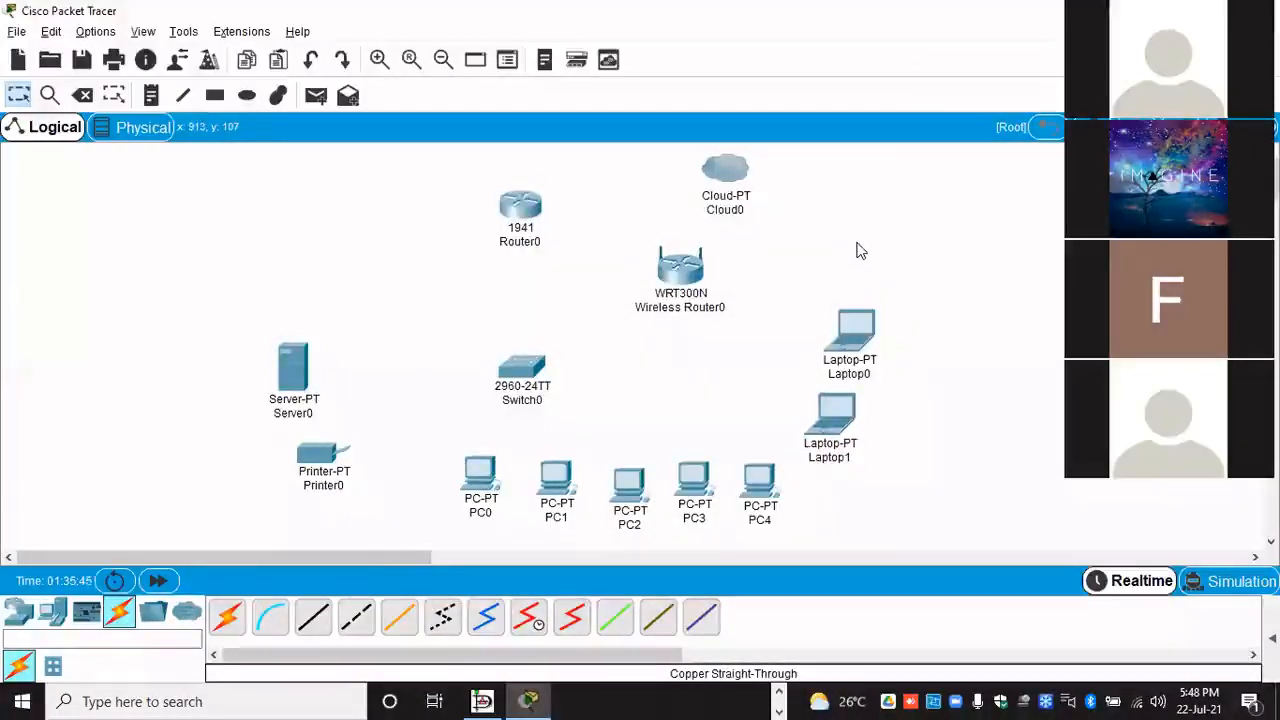
Step: Connect the switch's FastEthernet0/1 to PC0's FastEthernet0 with a copper straight-through cable
click(318, 615)
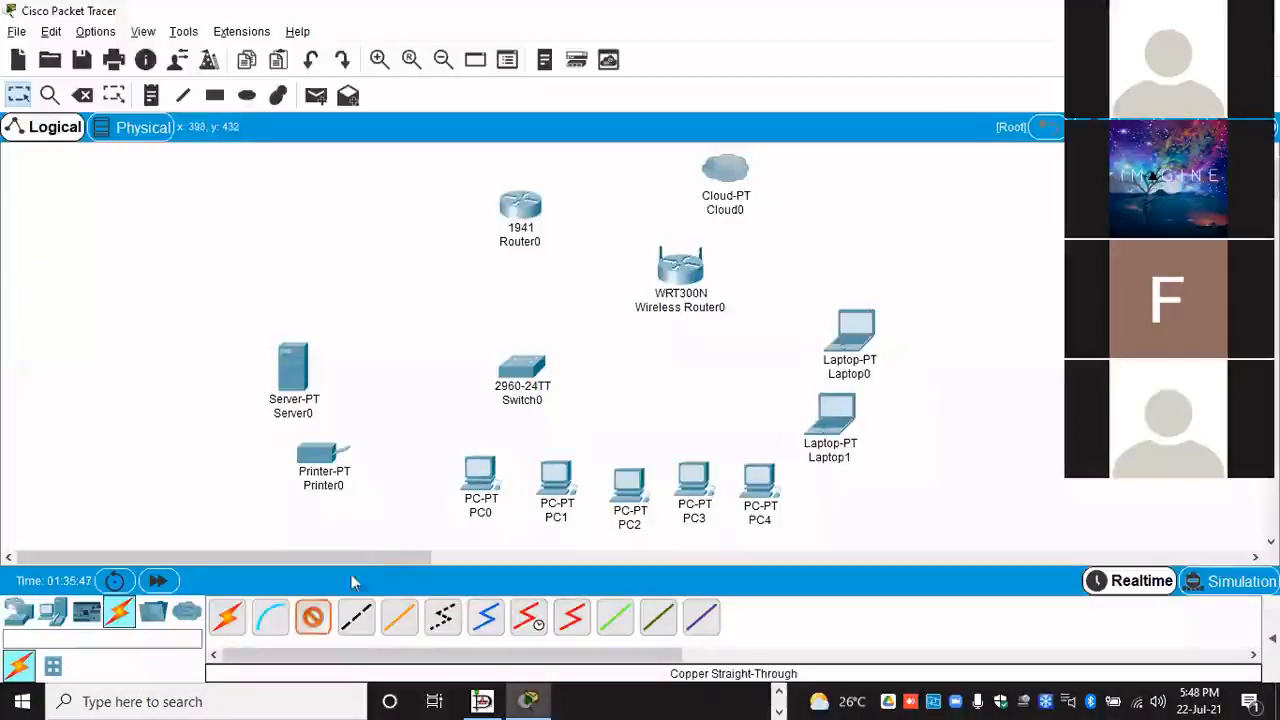
click(522, 371)
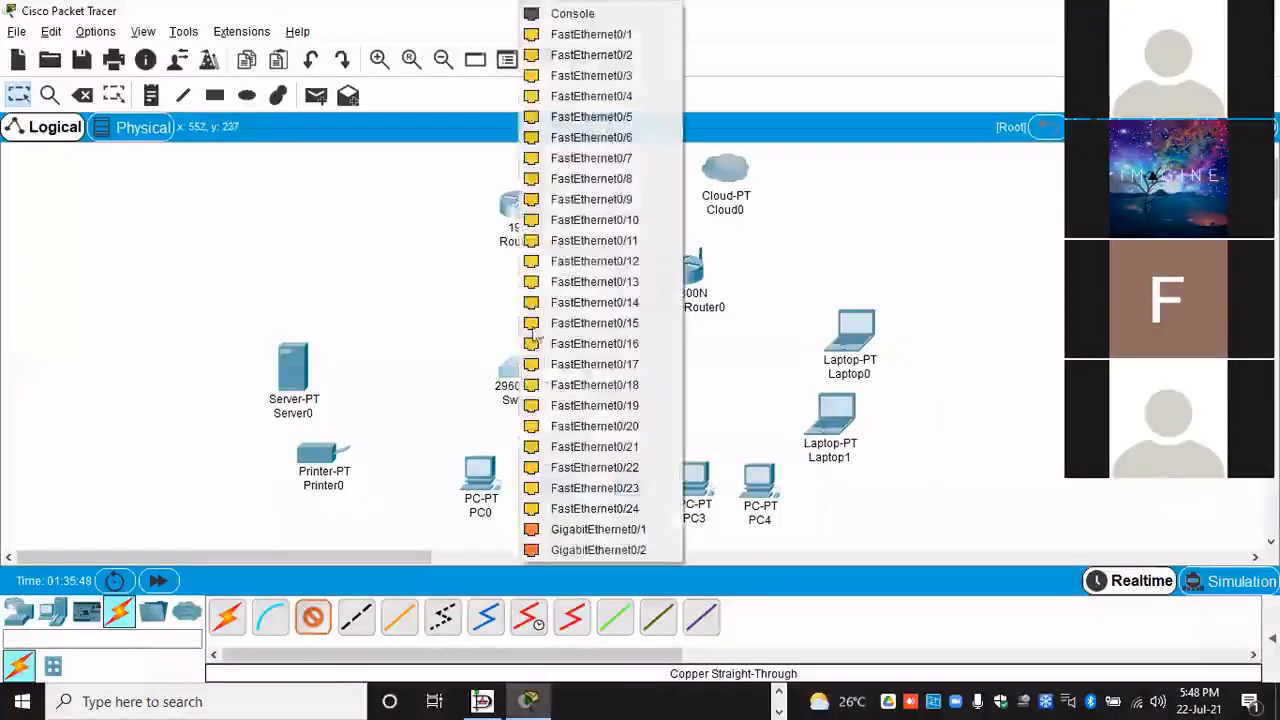
click(597, 37)
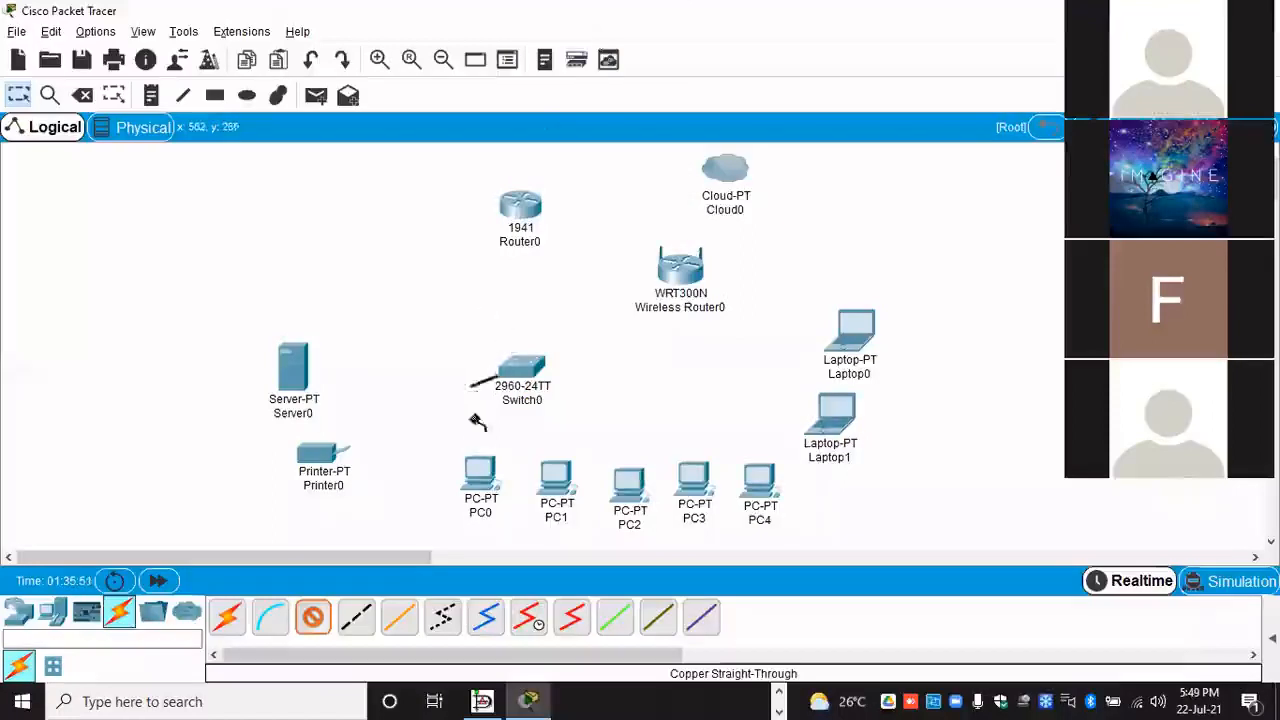
click(481, 475)
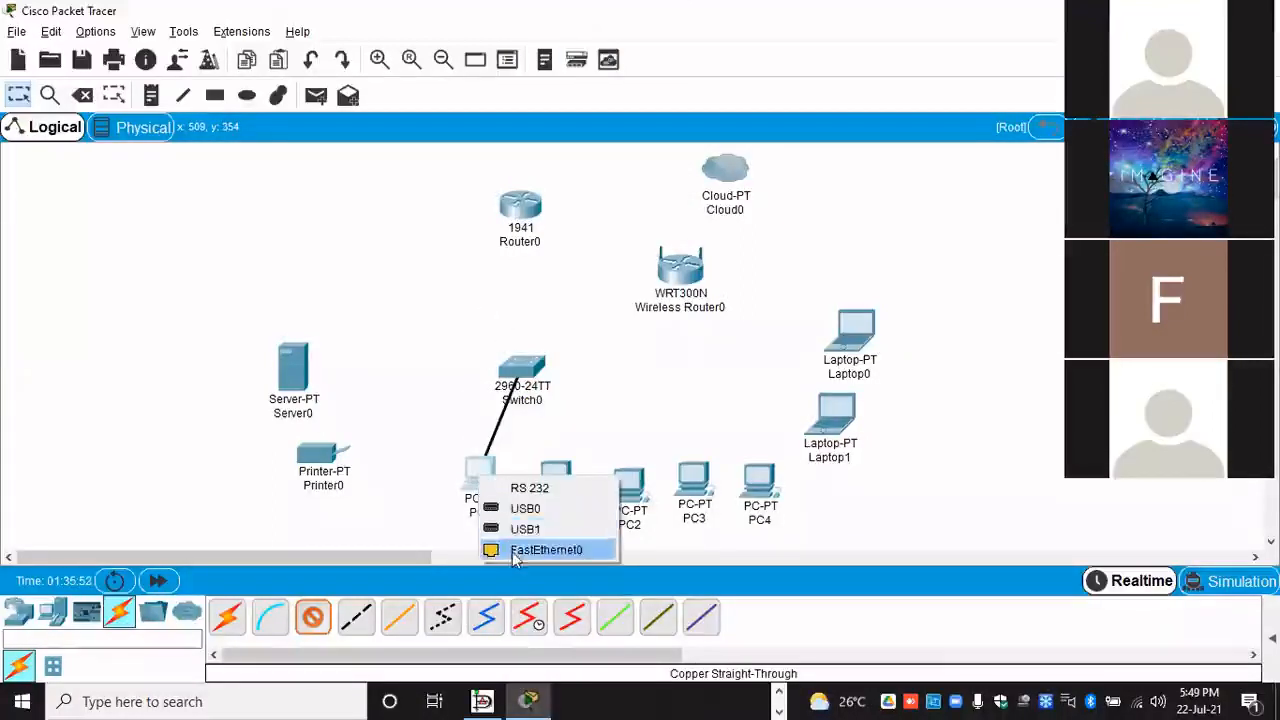
click(512, 549)
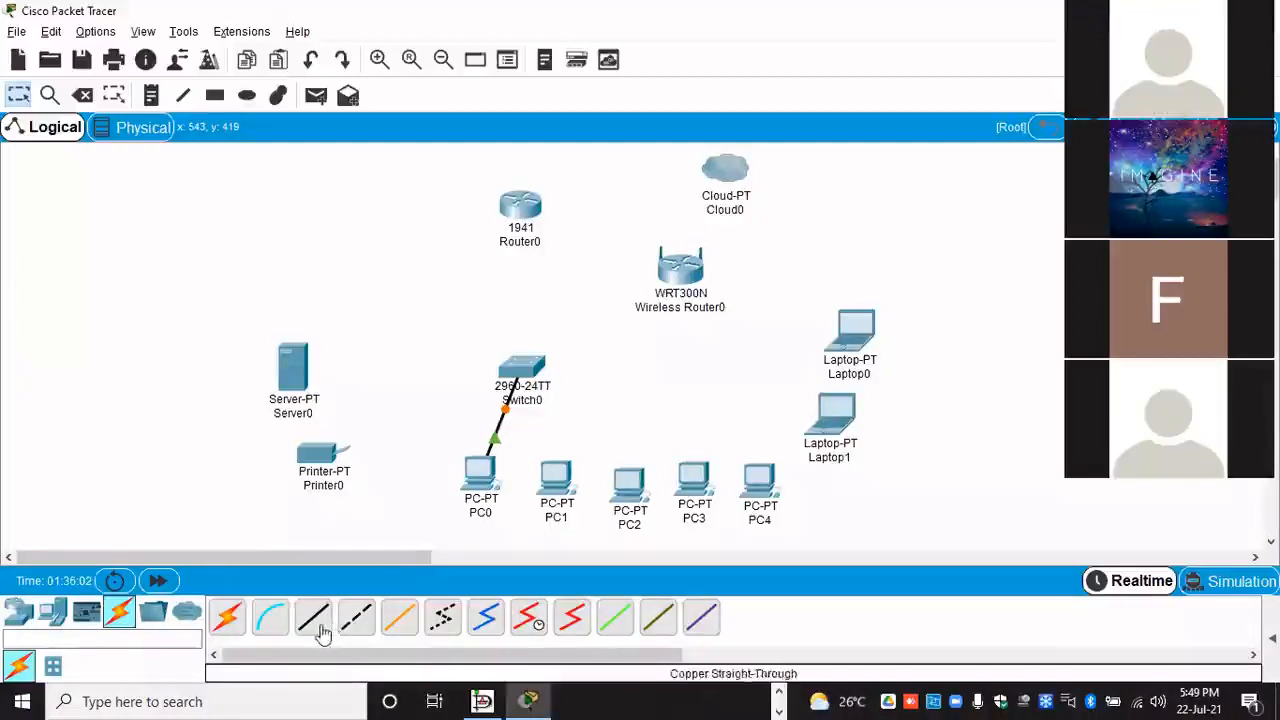
Step: Connect the switch's FastEthernet0/2 to PC1's FastEthernet0 with a copper straight-through cable
click(521, 370)
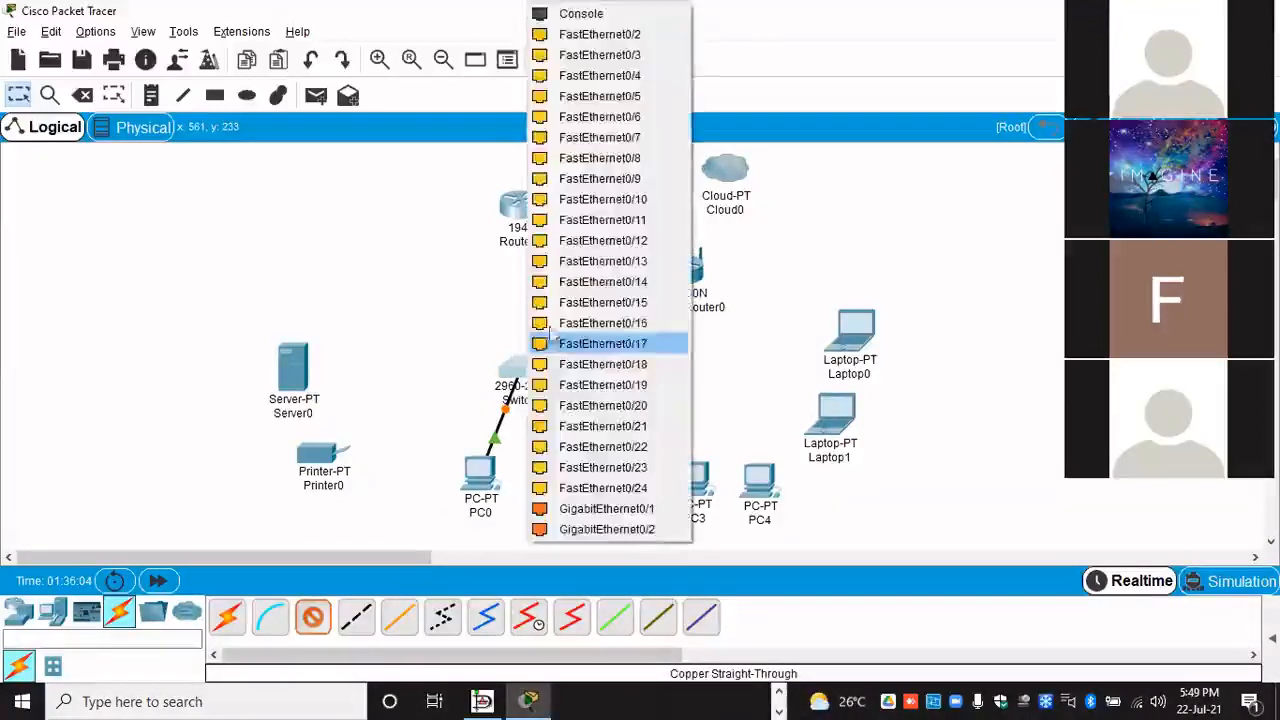
click(596, 37)
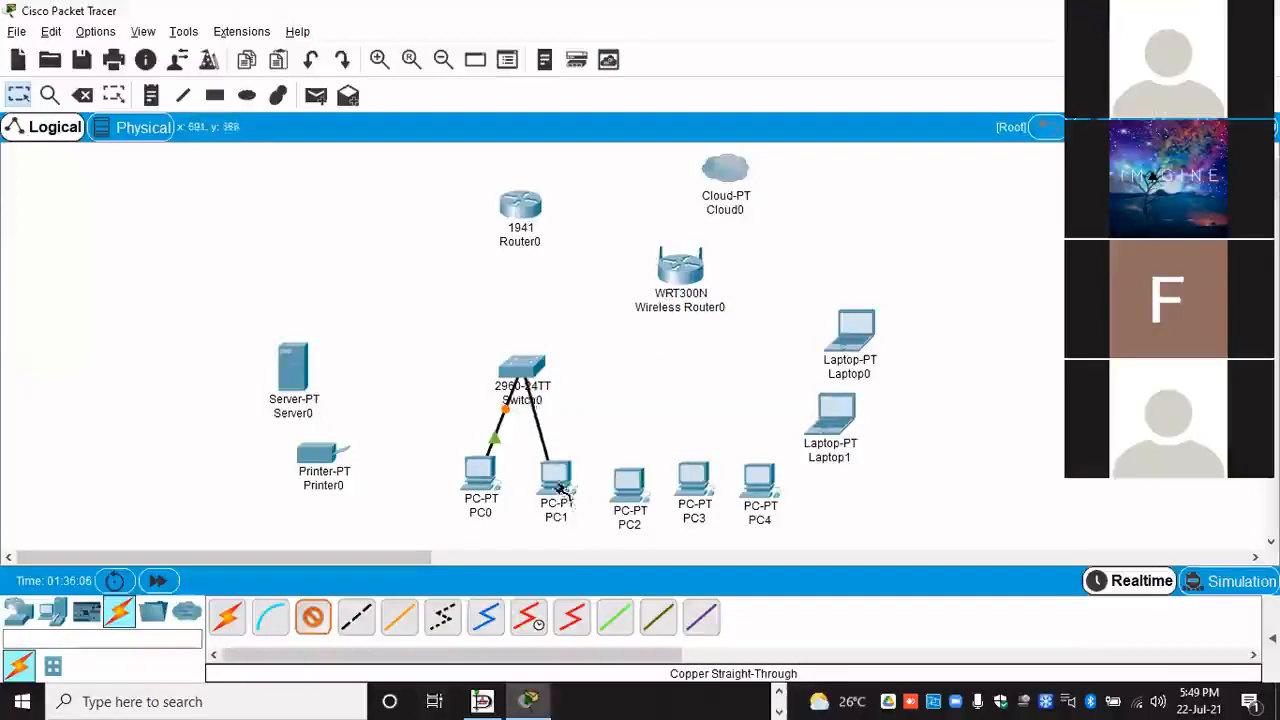
click(590, 482)
click(596, 556)
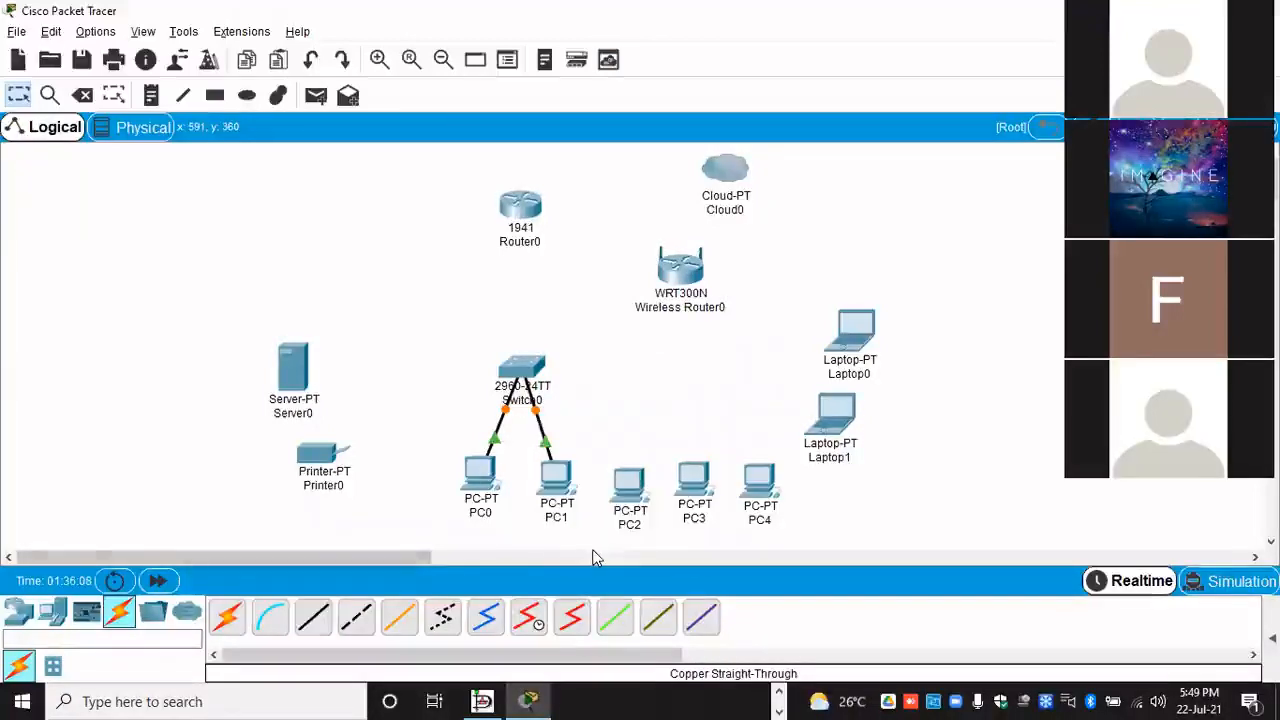
Step: Connect the switch's FastEthernet0/3 to PC2's FastEthernet0 with a copper straight-through cable
click(312, 617)
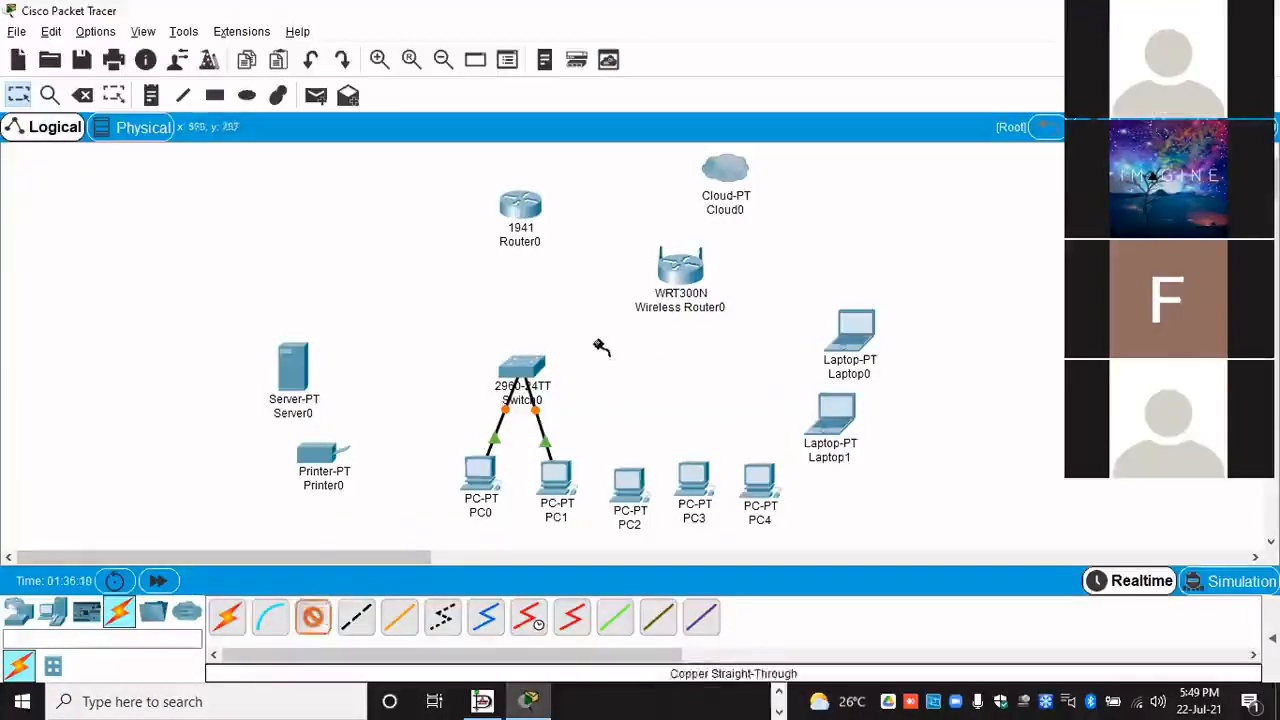
click(517, 371)
click(615, 35)
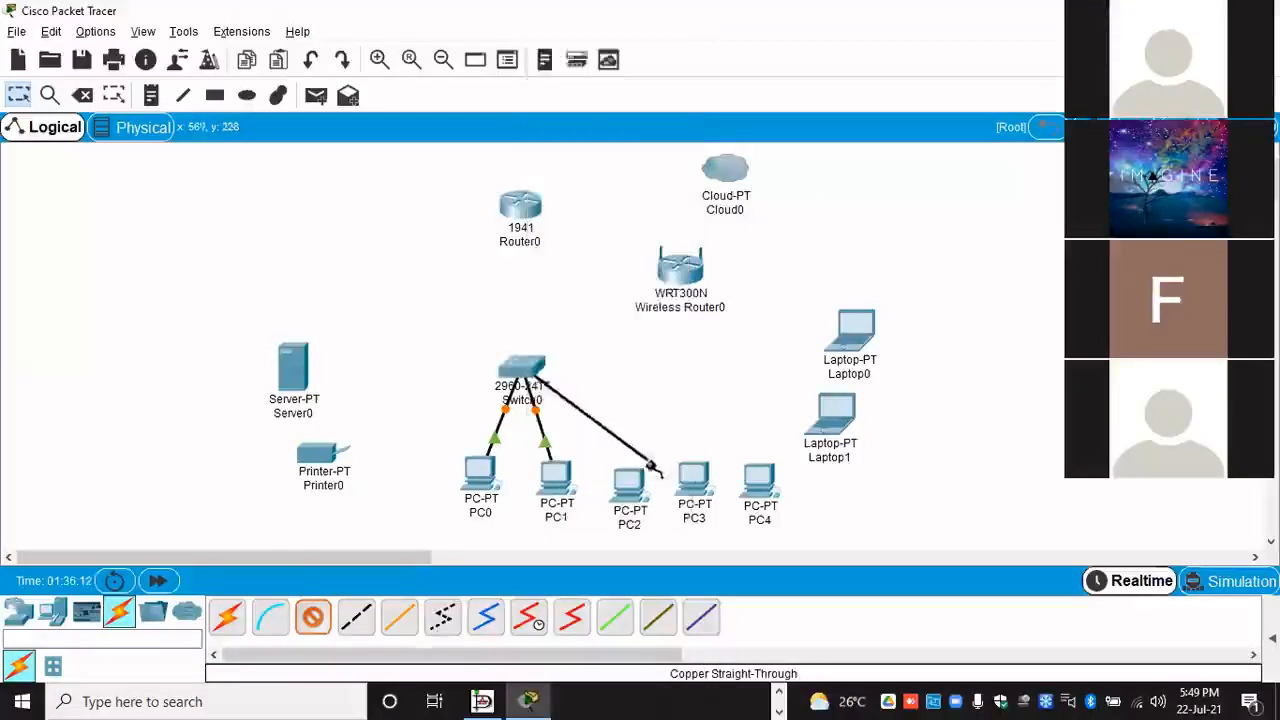
click(632, 484)
click(700, 554)
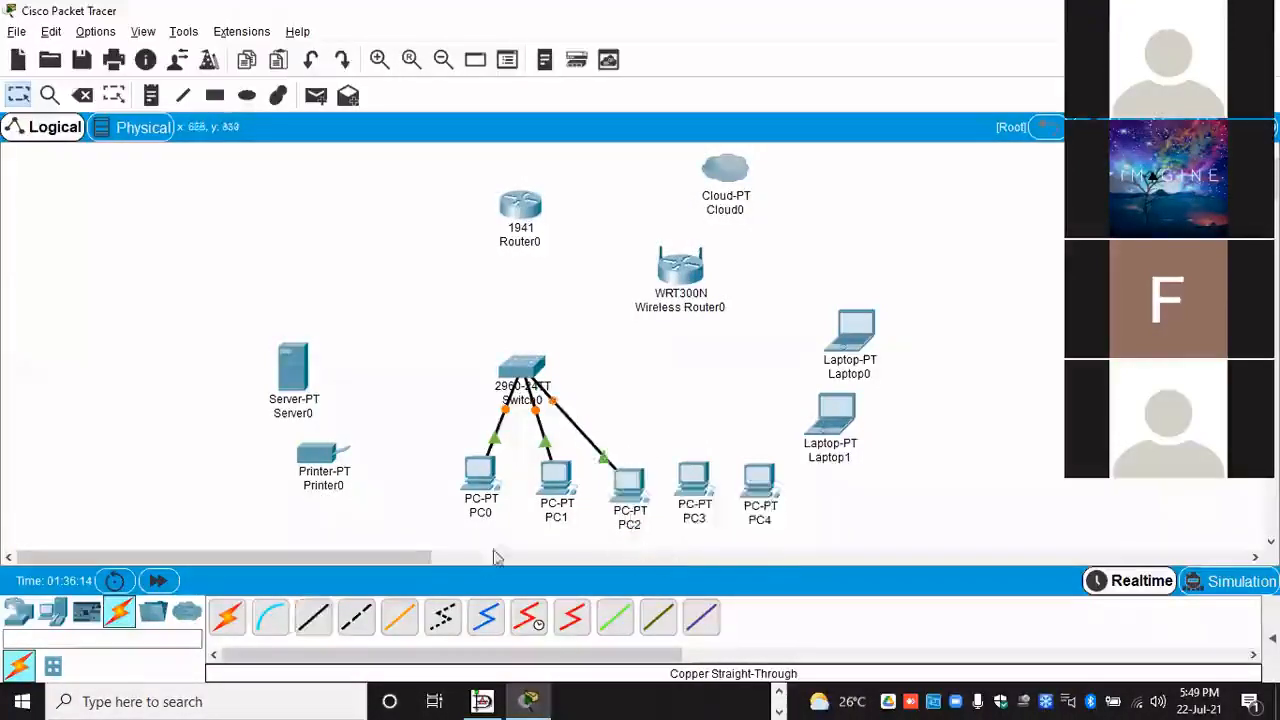
Step: Connect the switch's FastEthernet0/4 to PC3's FastEthernet0 with a copper straight-through cable
click(312, 617)
click(527, 368)
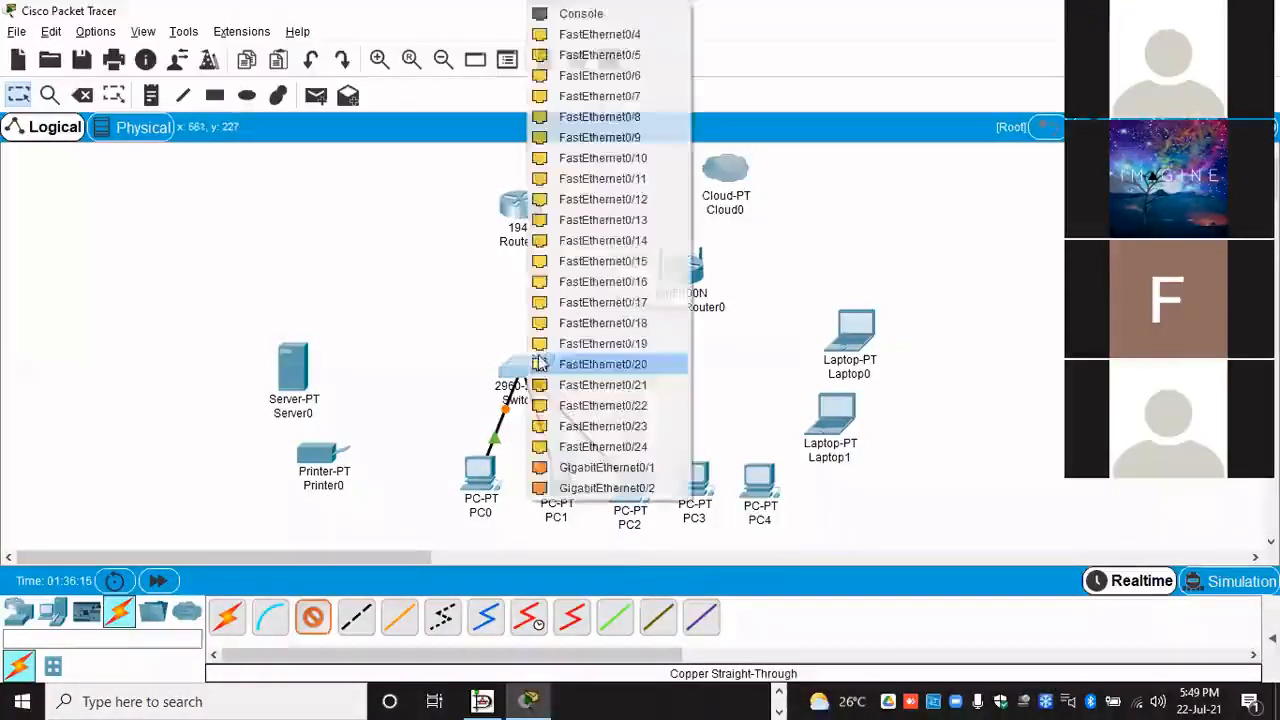
click(625, 35)
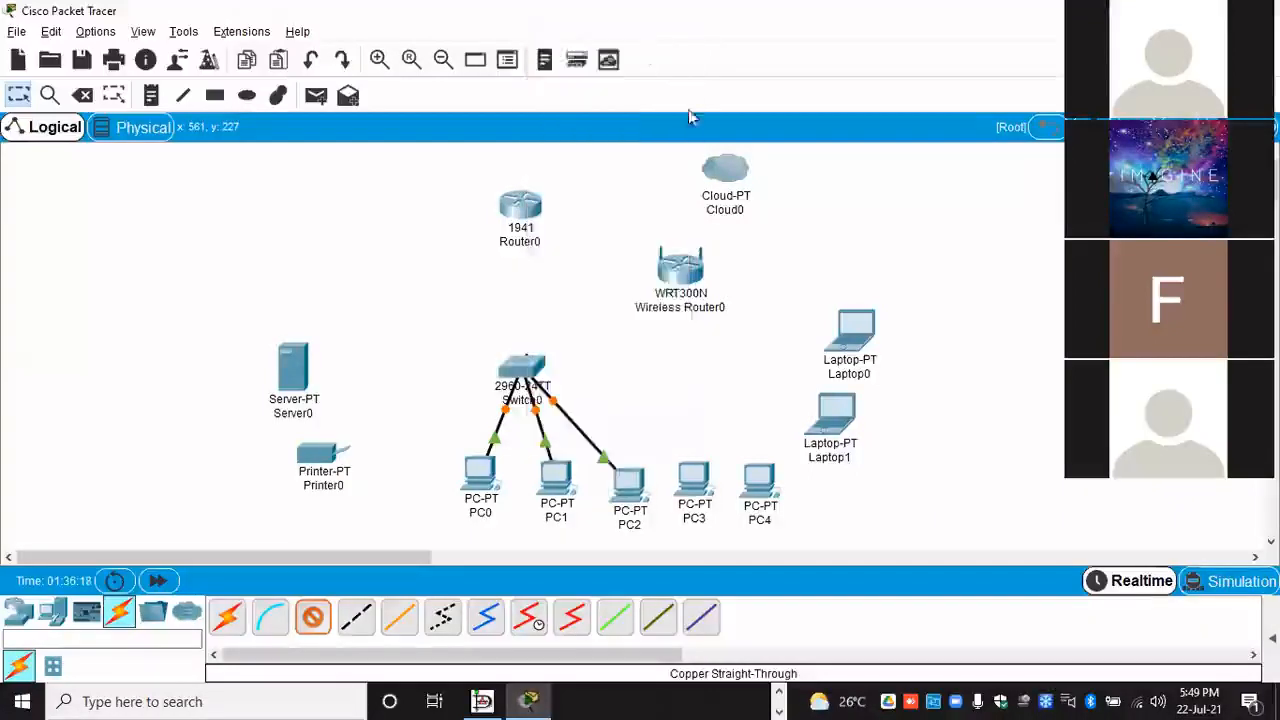
click(694, 482)
click(734, 551)
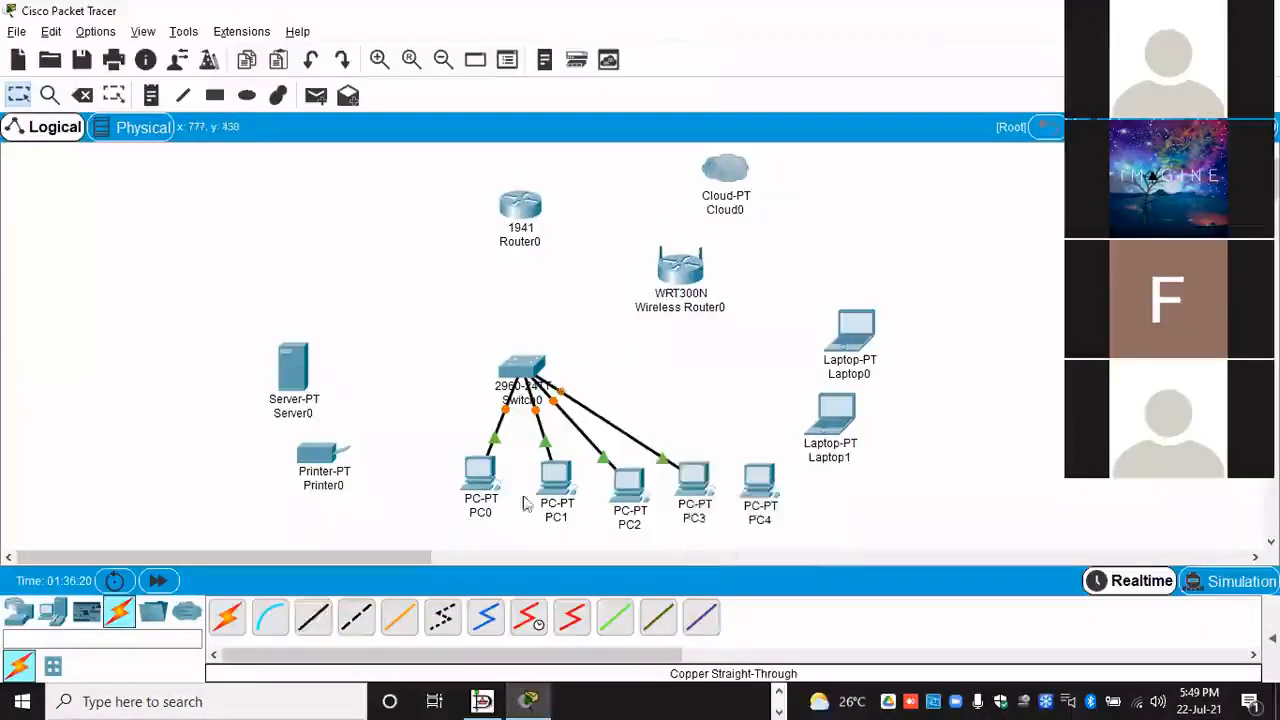
Step: Connect the switch's FastEthernet0/5 to PC4's FastEthernet0 with a copper straight-through cable
click(312, 617)
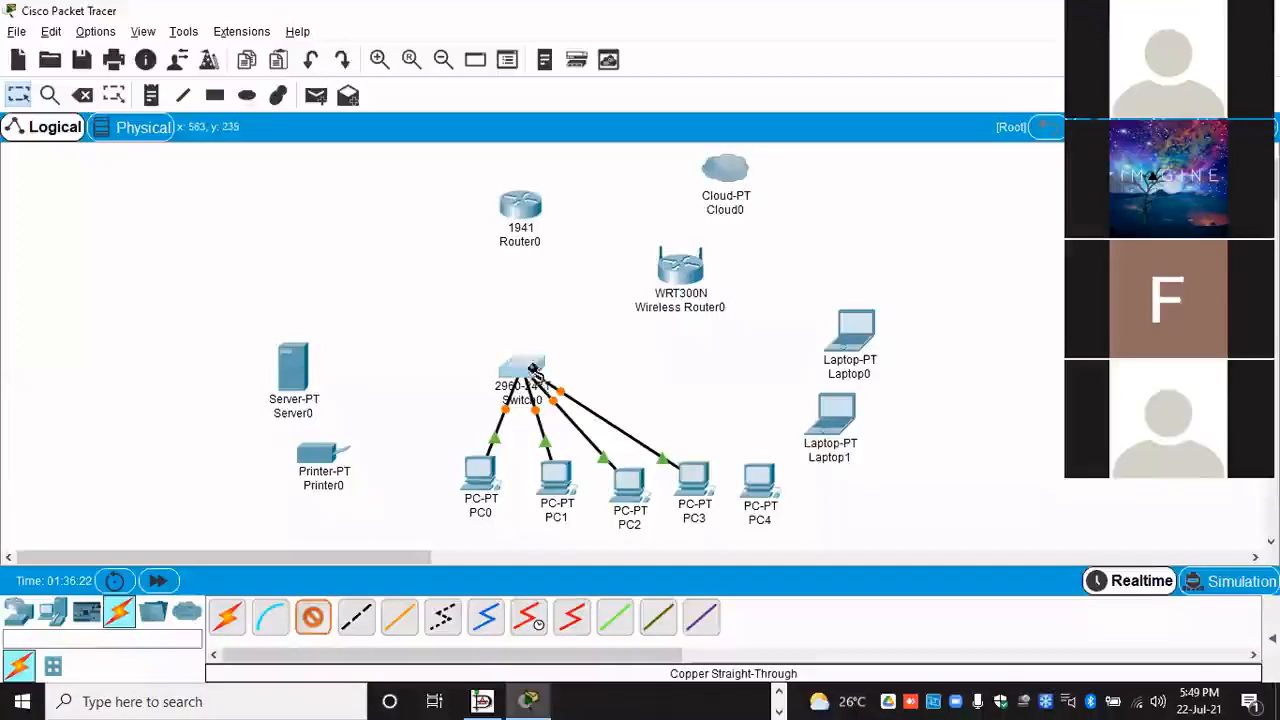
click(523, 372)
click(602, 34)
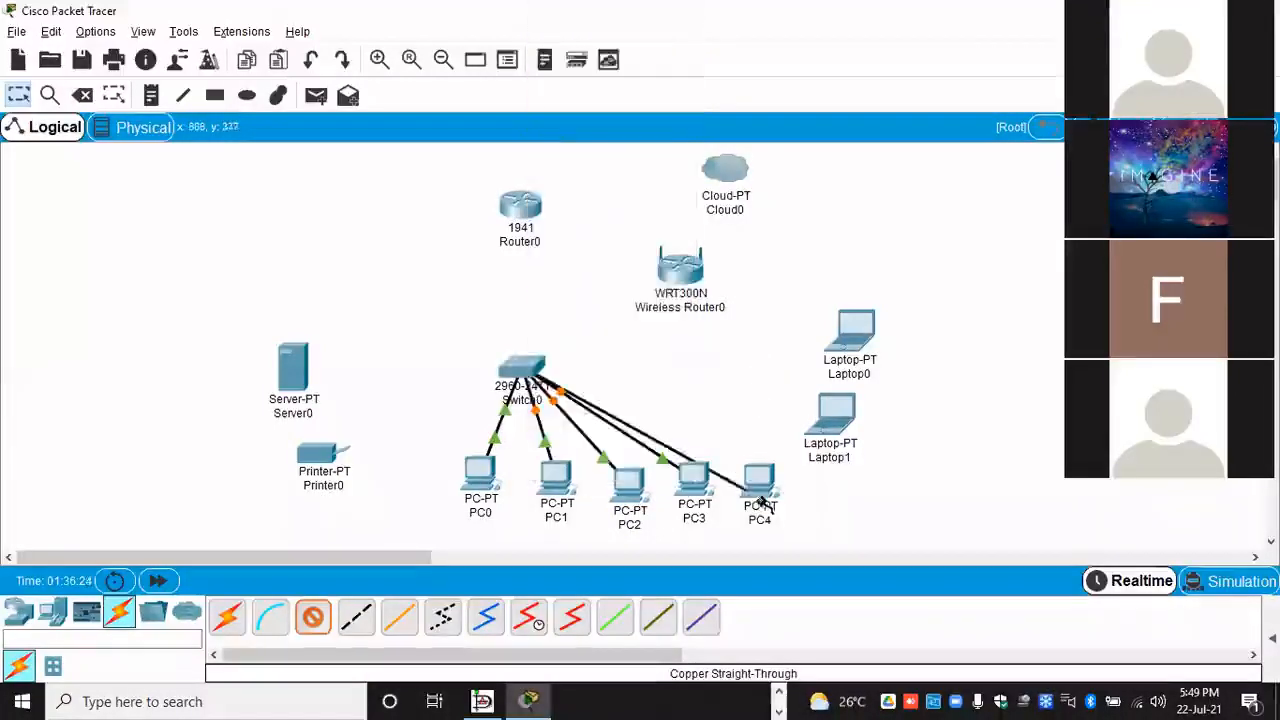
click(768, 490)
click(808, 560)
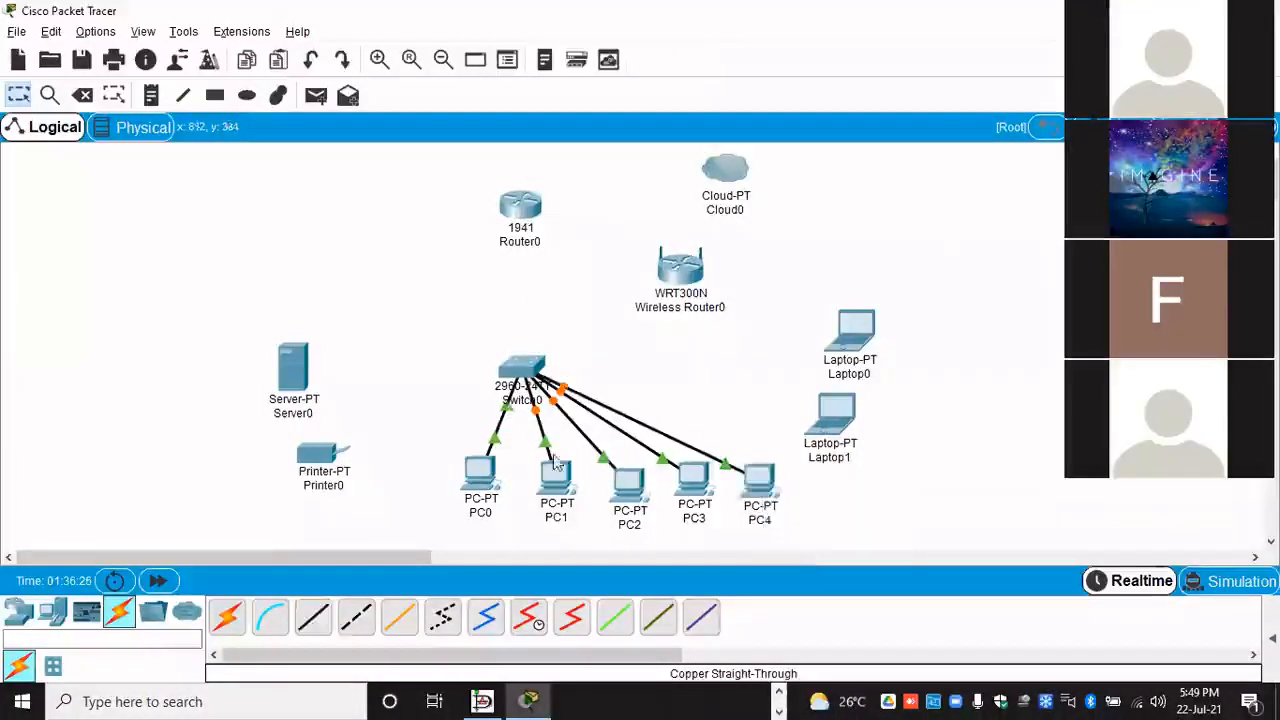
Step: Connect the switch's FastEthernet0/6 to Laptop1's FastEthernet0 with a copper straight-through cable
click(312, 617)
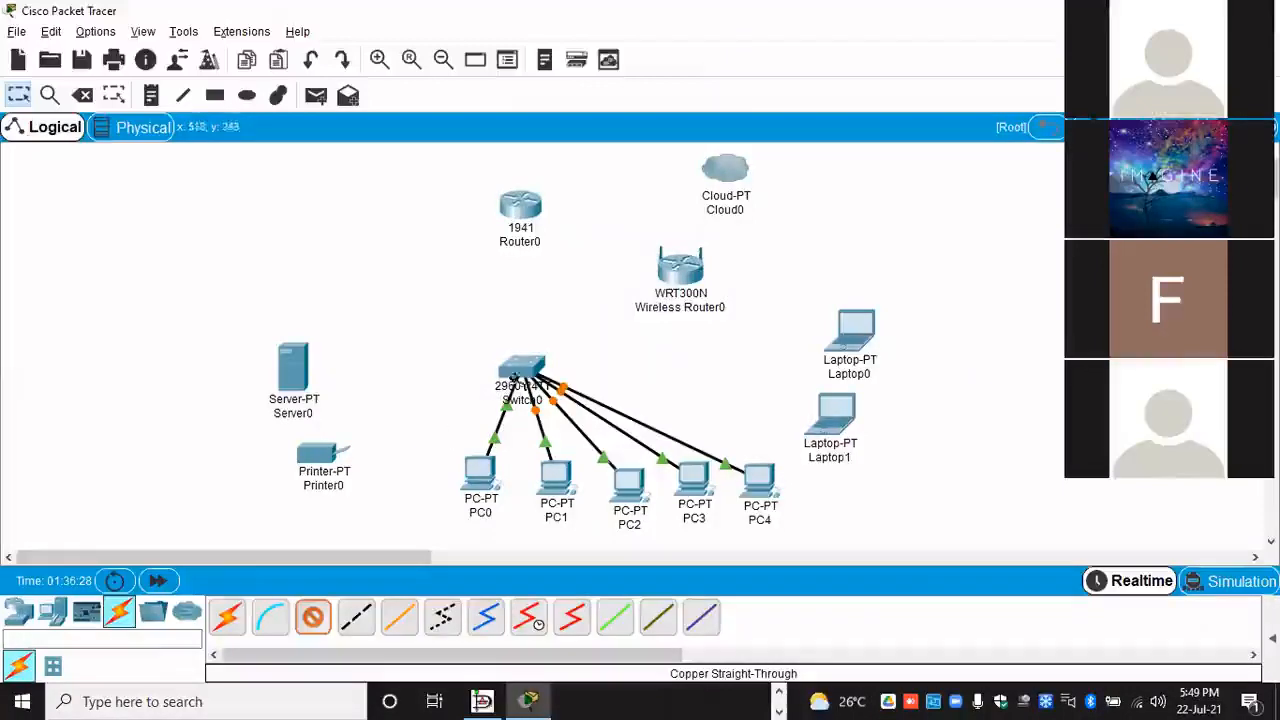
click(531, 367)
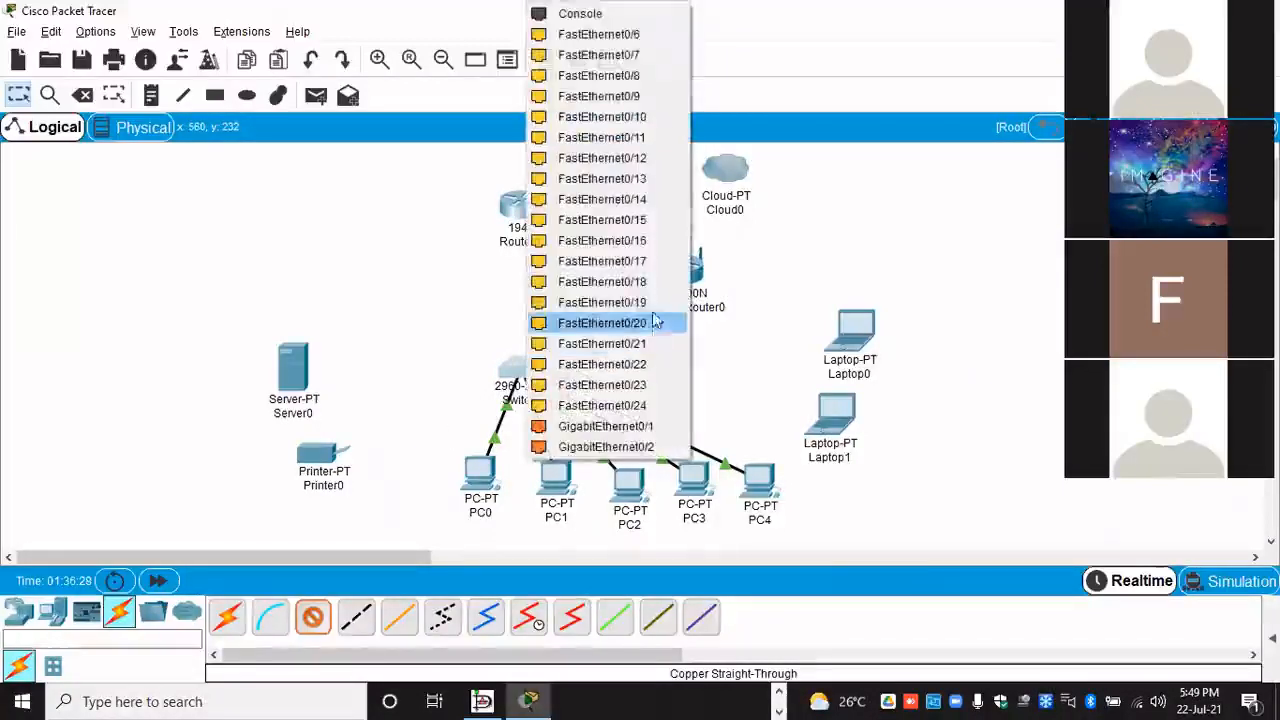
click(654, 40)
click(835, 410)
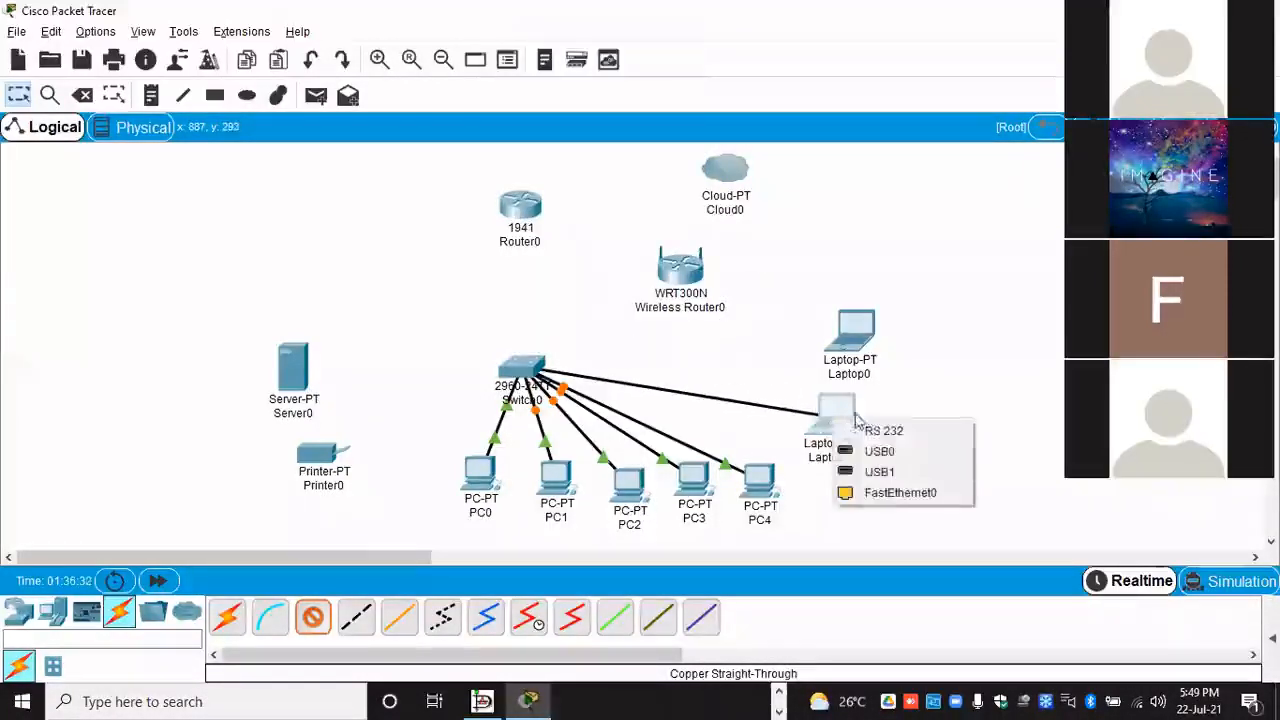
click(889, 495)
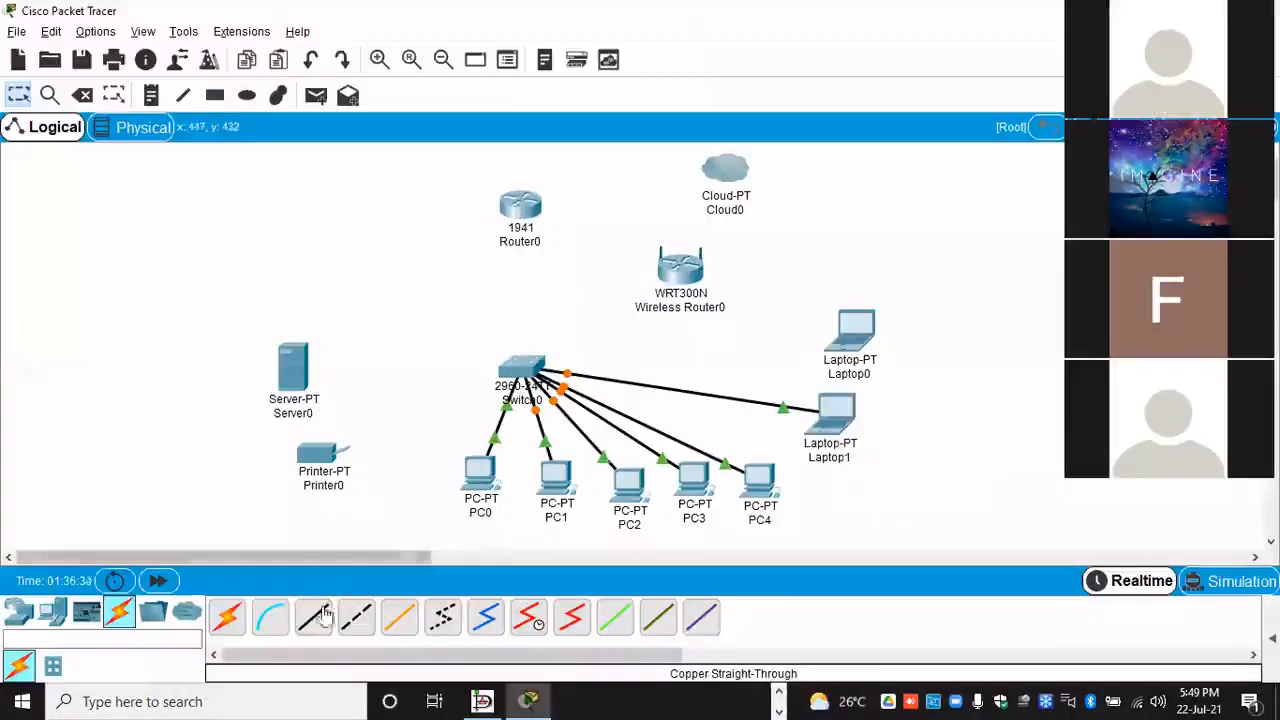
Step: Connect the switch's FastEthernet0/7 to Laptop0's FastEthernet0 with a copper straight-through cable
click(520, 370)
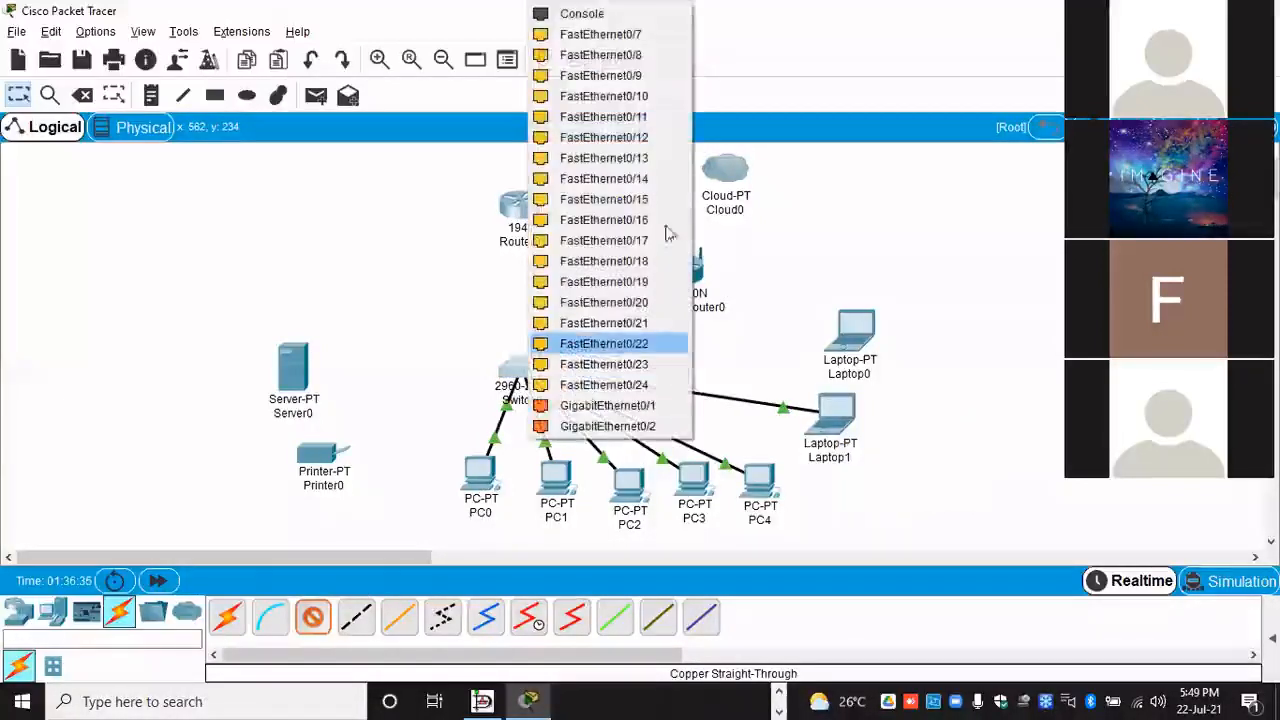
click(634, 38)
click(853, 330)
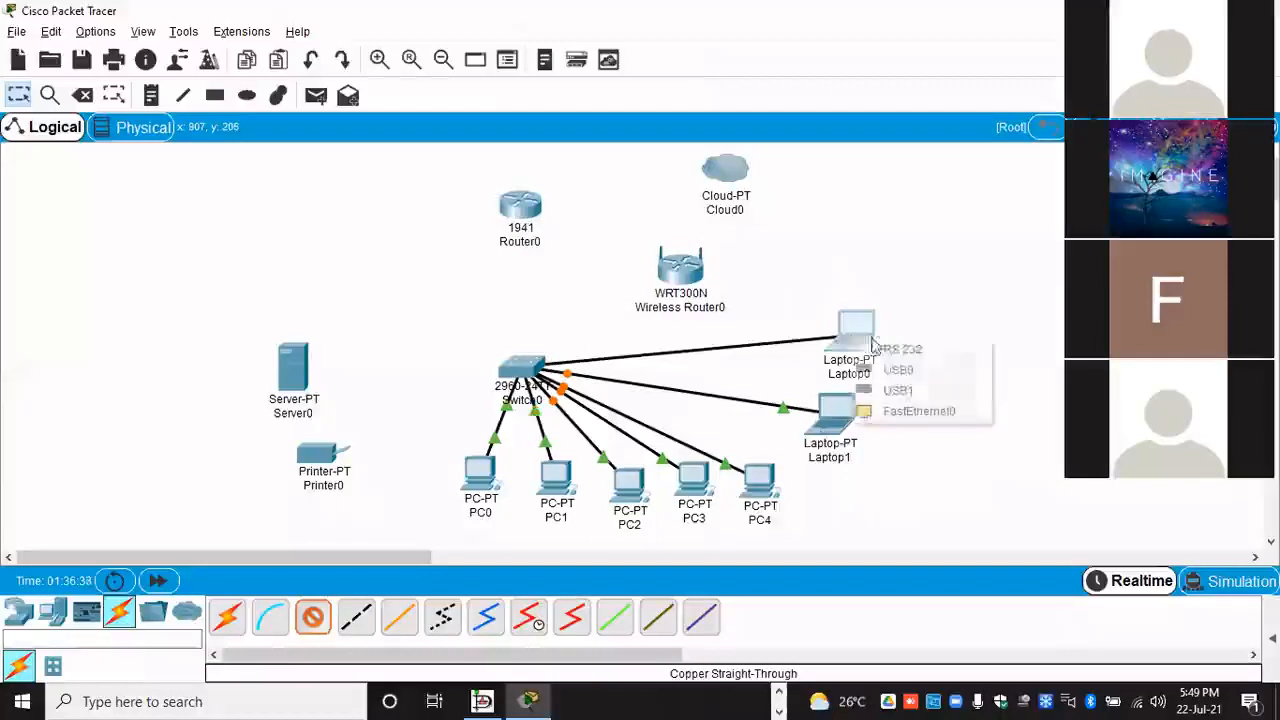
click(903, 411)
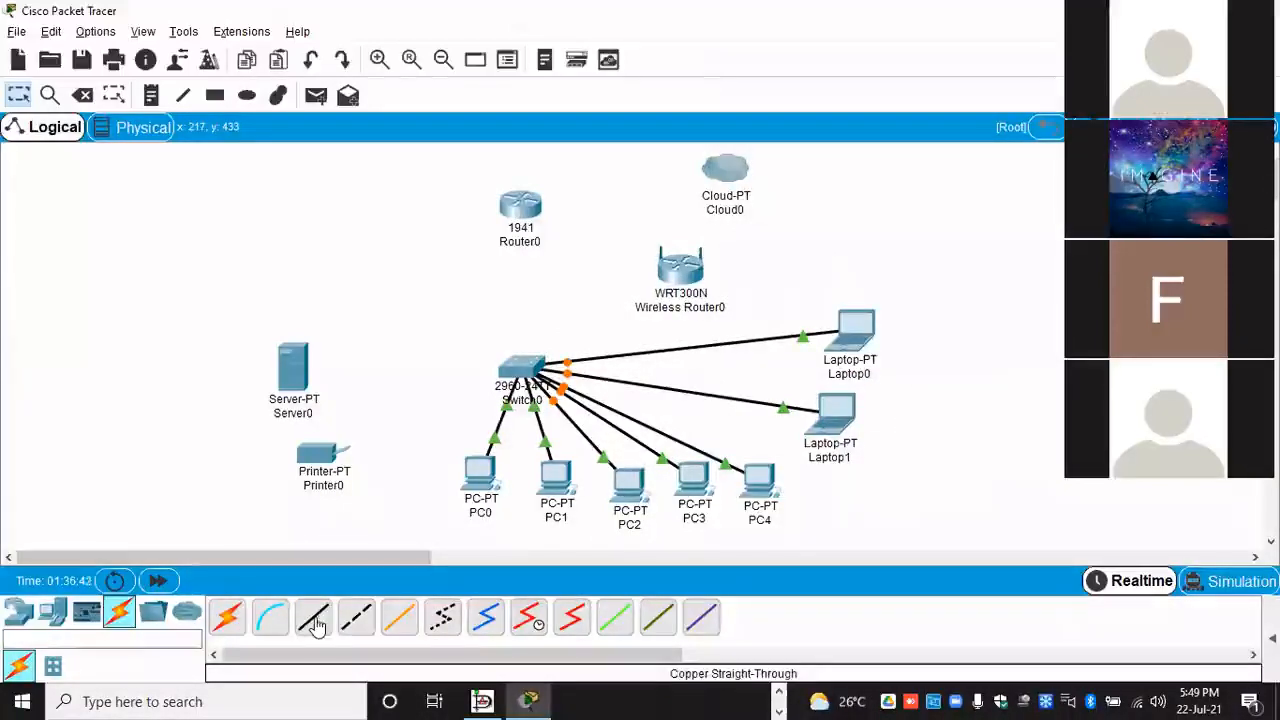
Step: Connect the switch's FastEthernet0/8 to the network port of Printer0 with a copper straight-through cable
click(520, 368)
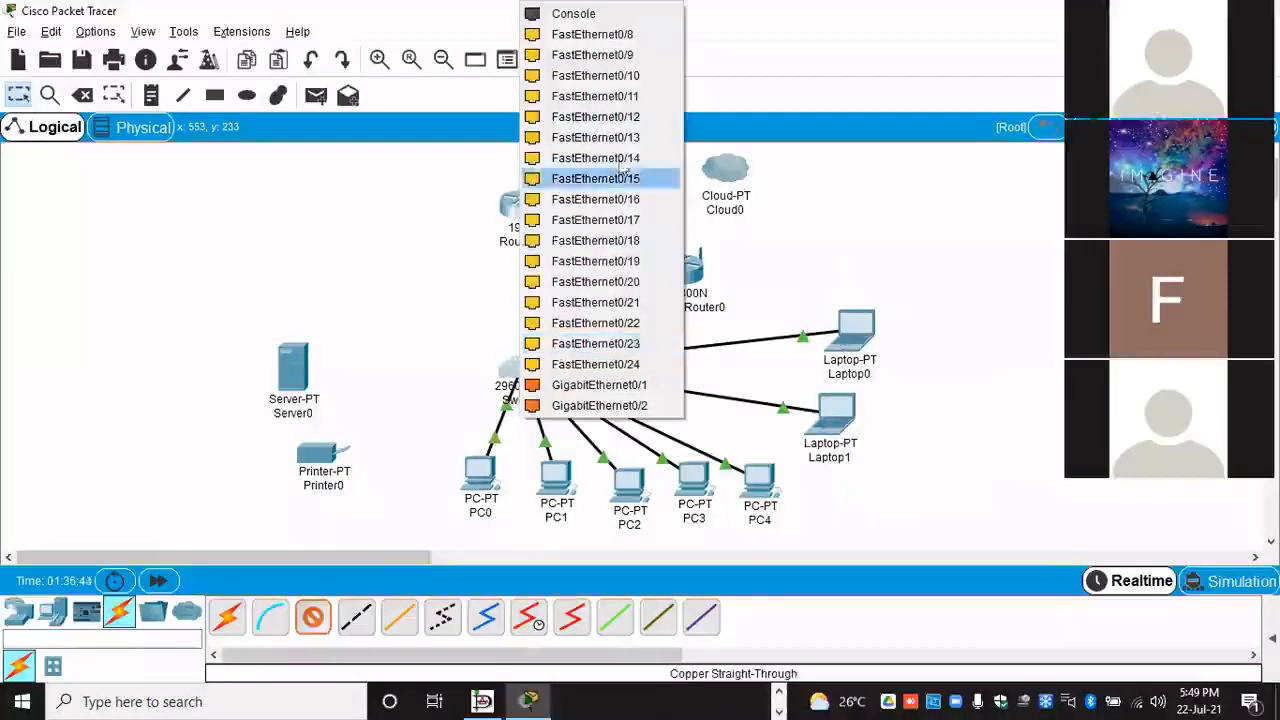
click(631, 38)
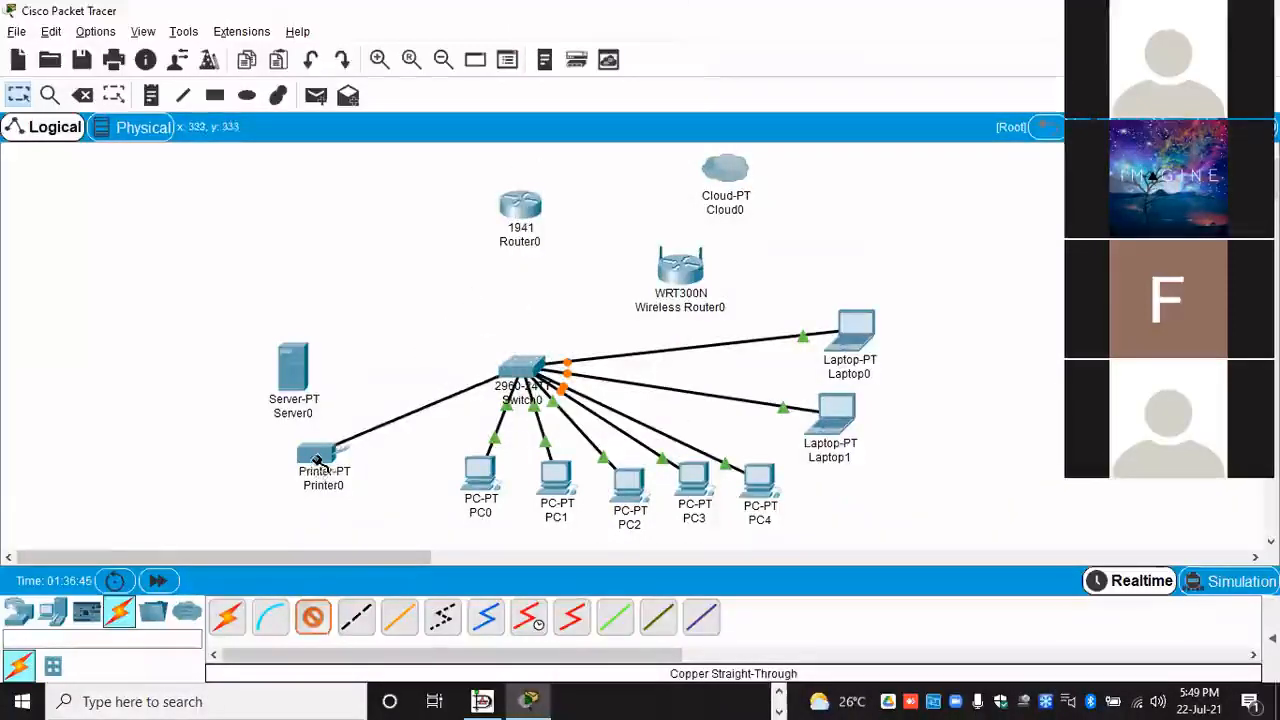
click(320, 452)
click(354, 470)
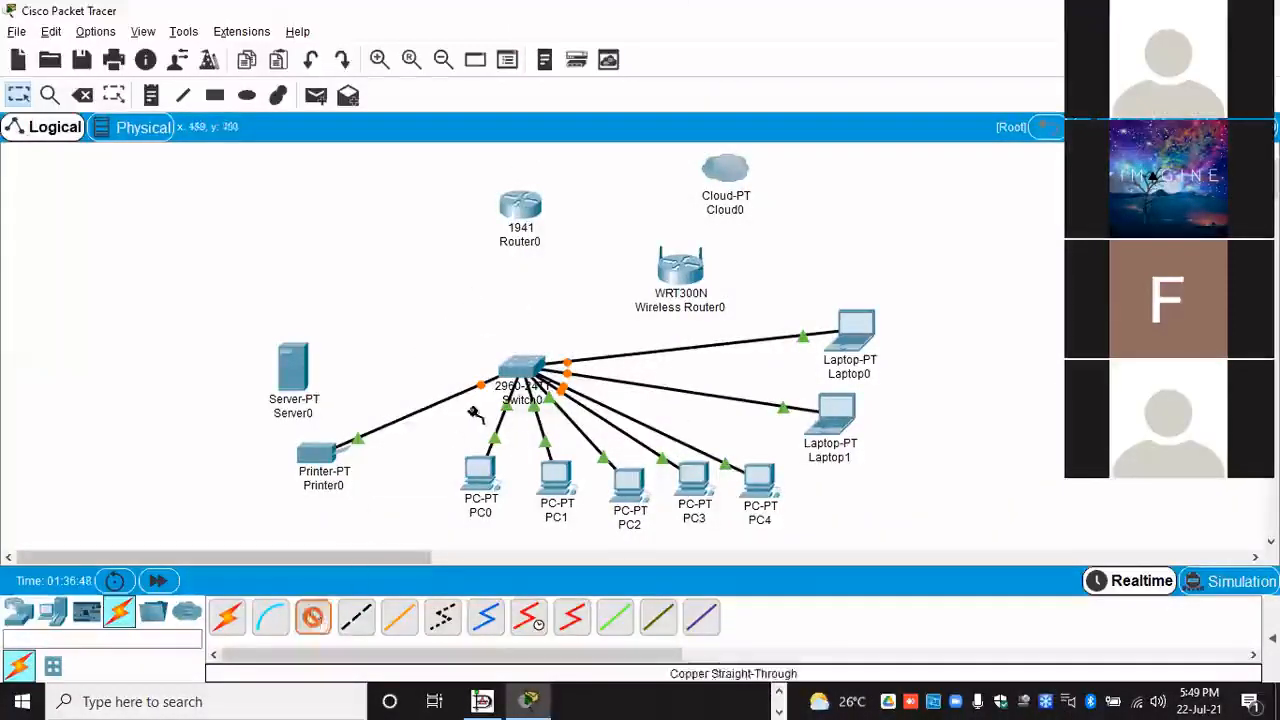
Step: Connect the switch's FastEthernet0/9 to Server0's FastEthernet0 with a copper straight-through cable
click(517, 366)
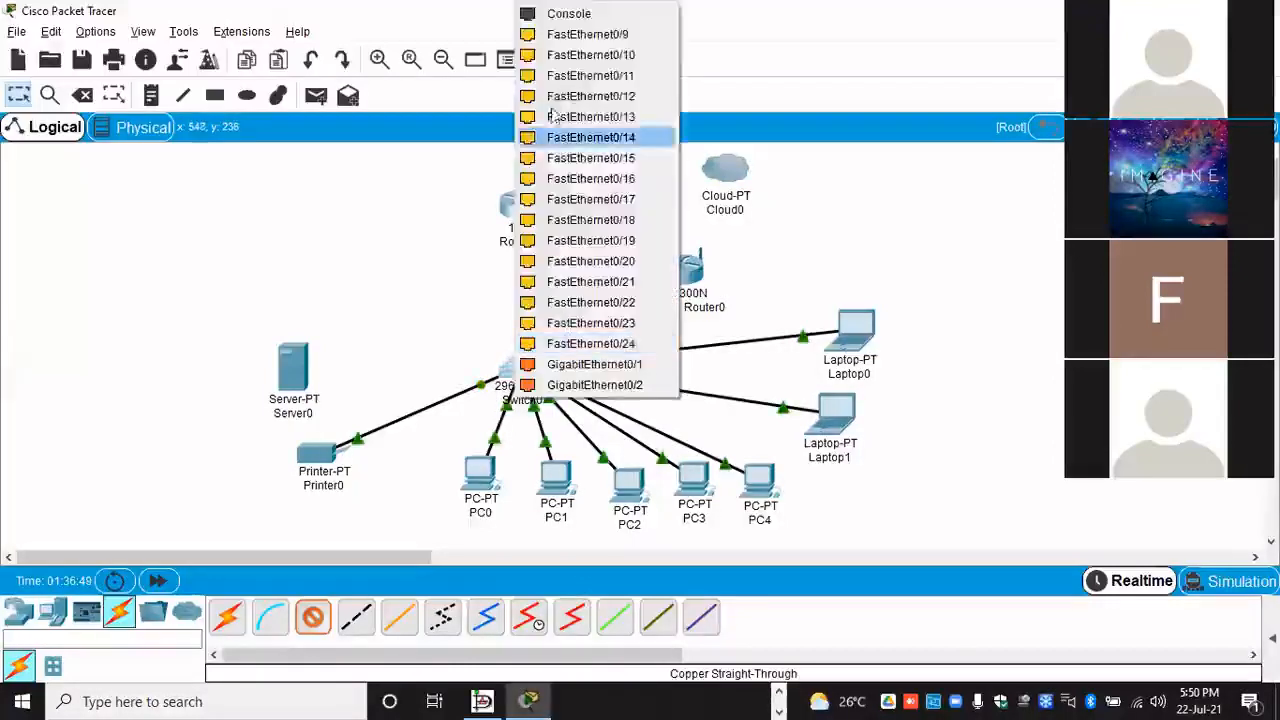
click(567, 33)
click(300, 368)
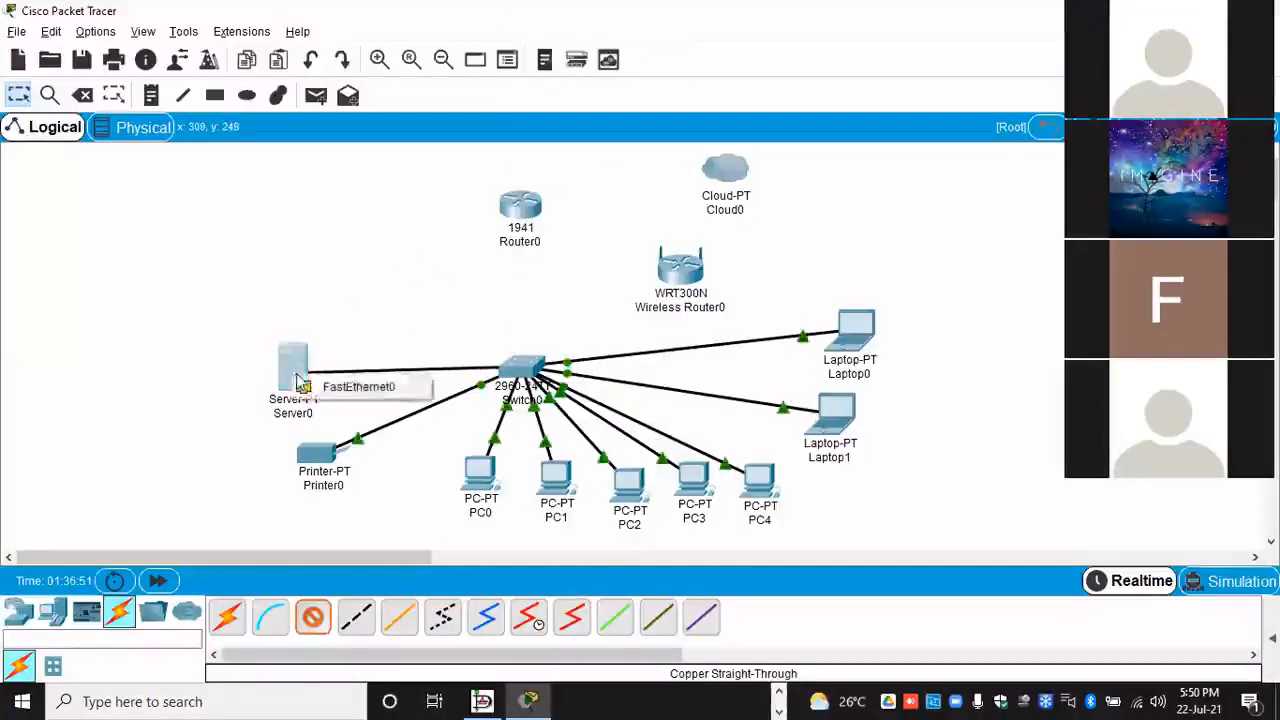
click(352, 381)
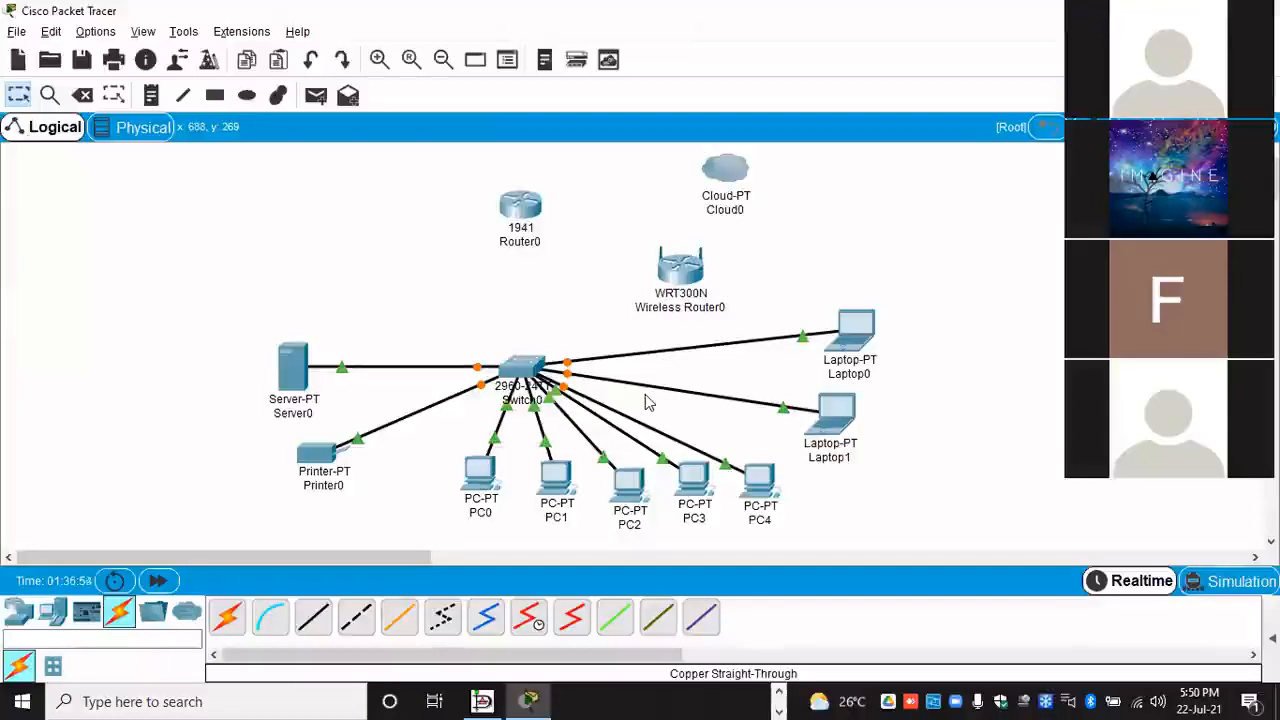
Step: Connect the switch's FastEthernet0/10 to Wireless Router0's Ethernet 1 port with a copper straight-through cable
click(312, 616)
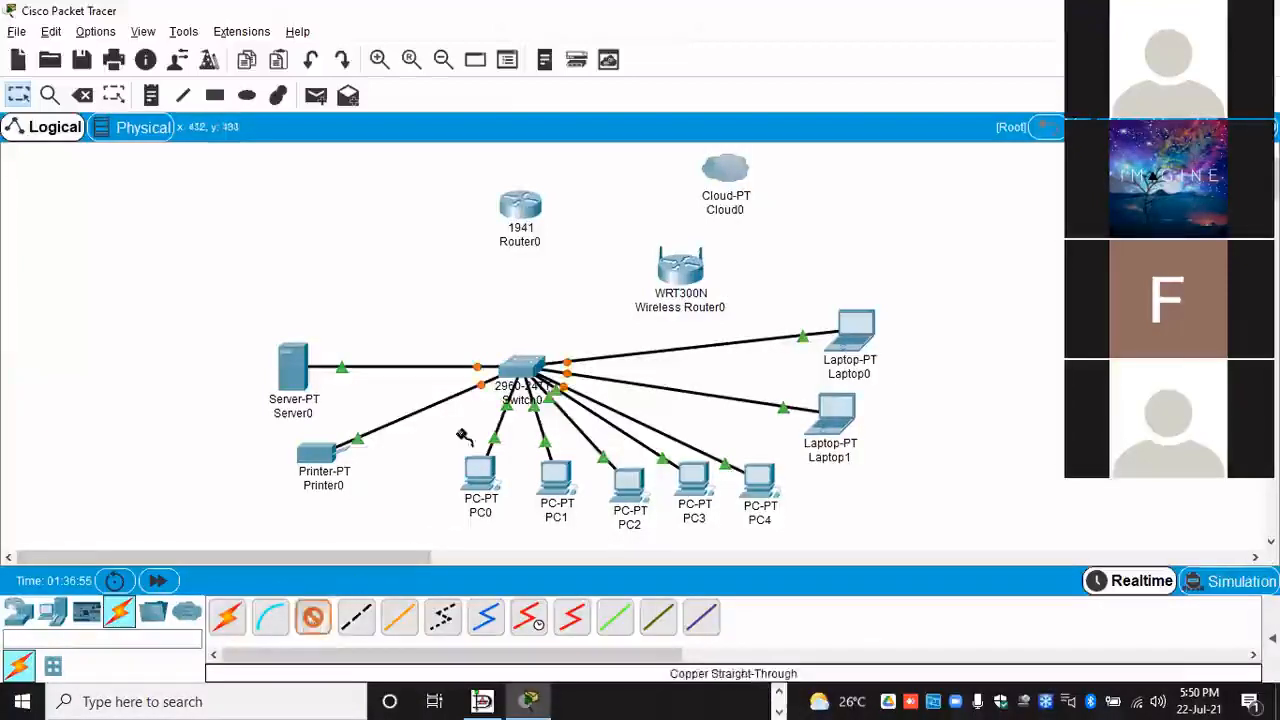
click(530, 368)
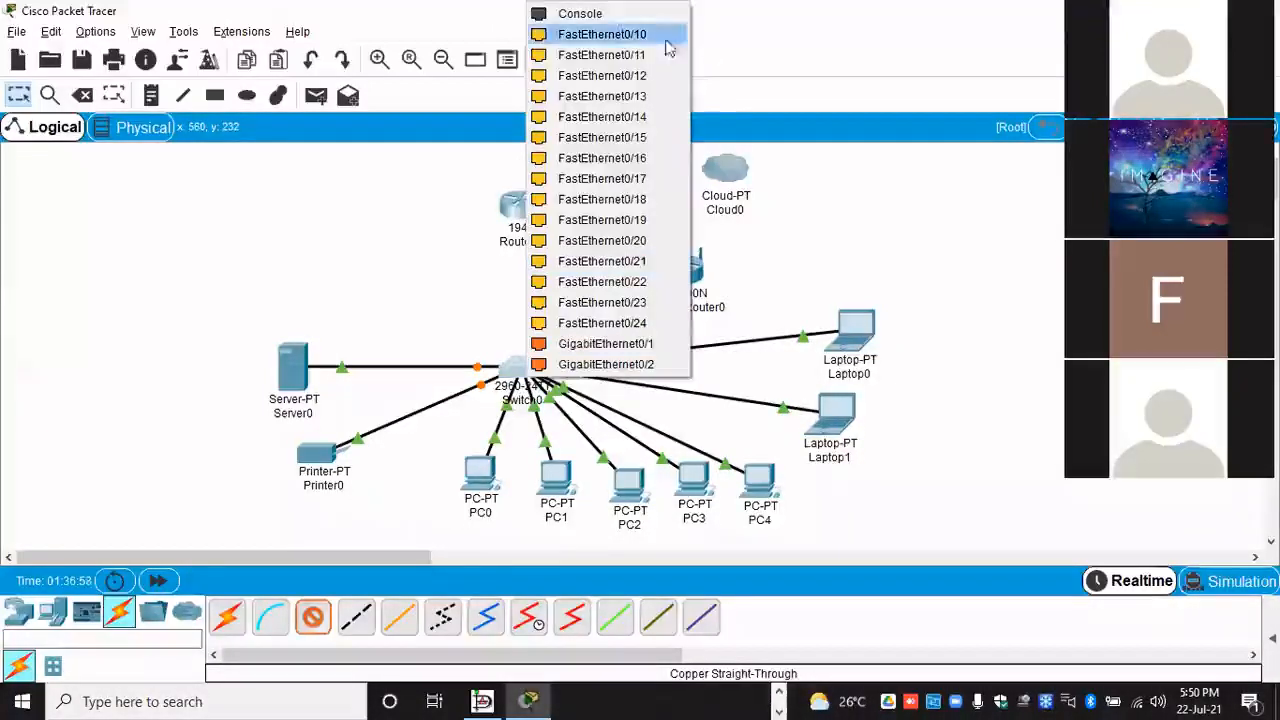
click(620, 37)
click(699, 259)
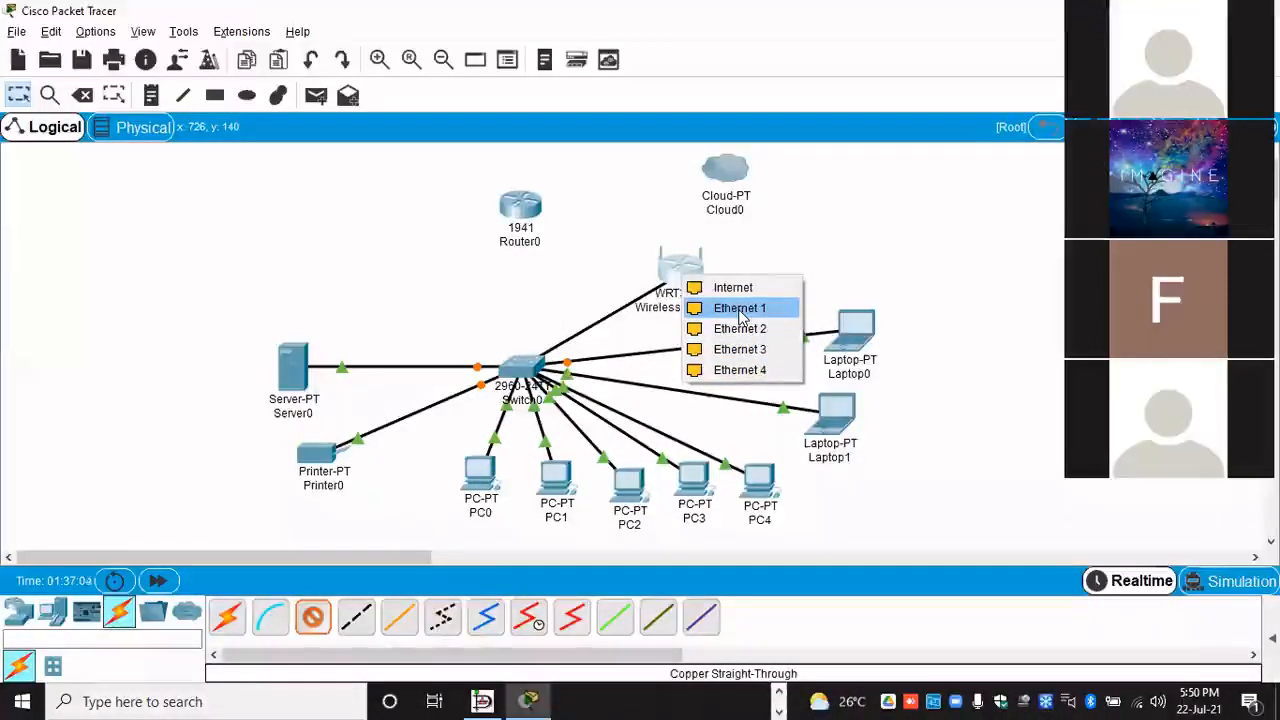
click(741, 313)
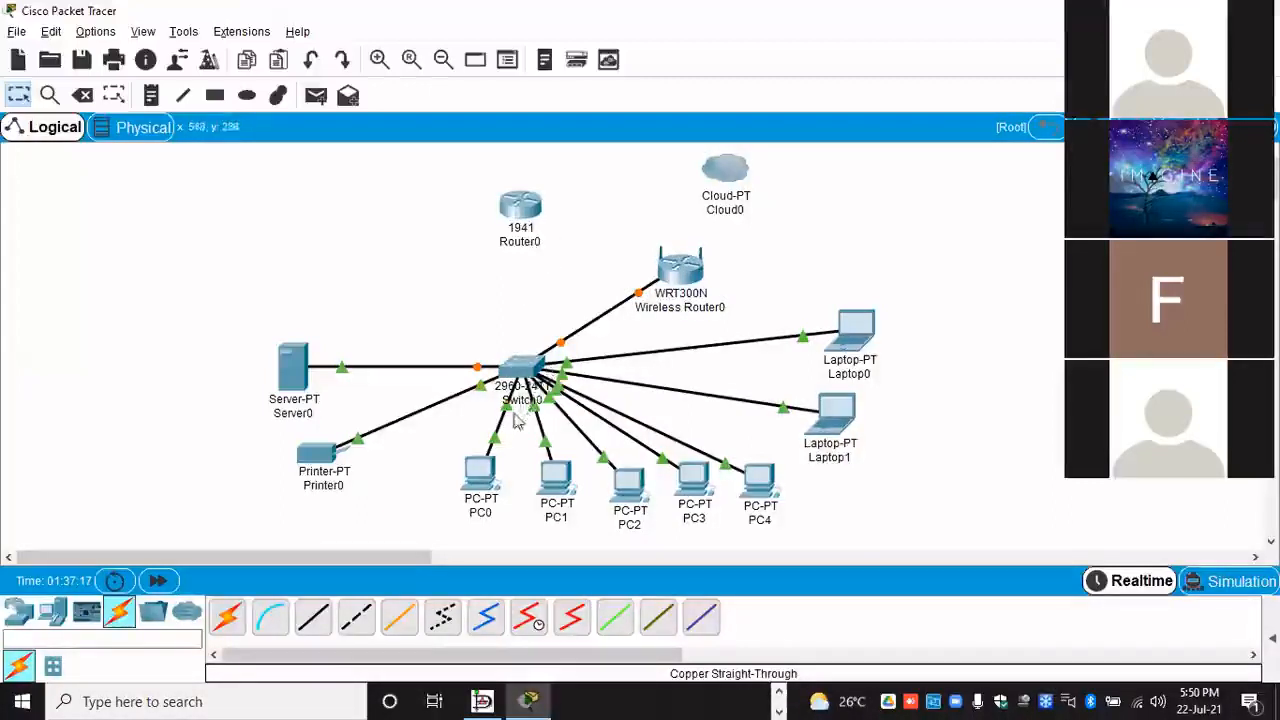
mouse_move(520, 373)
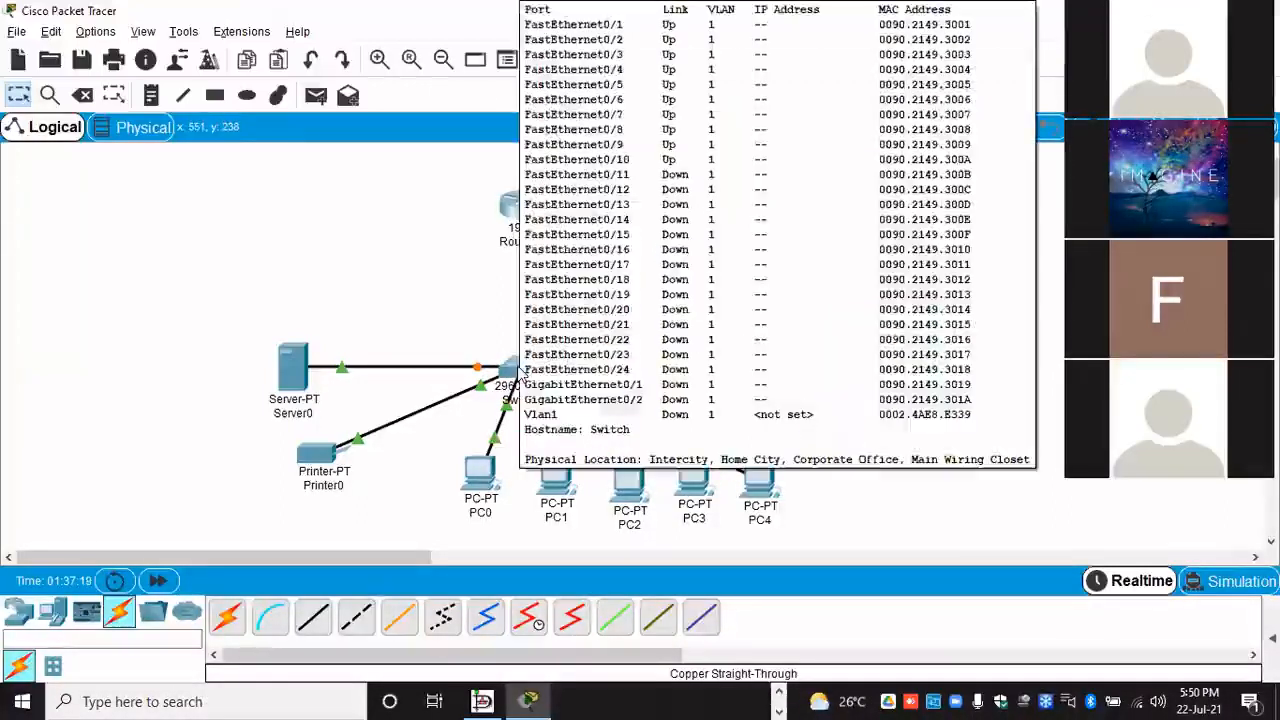